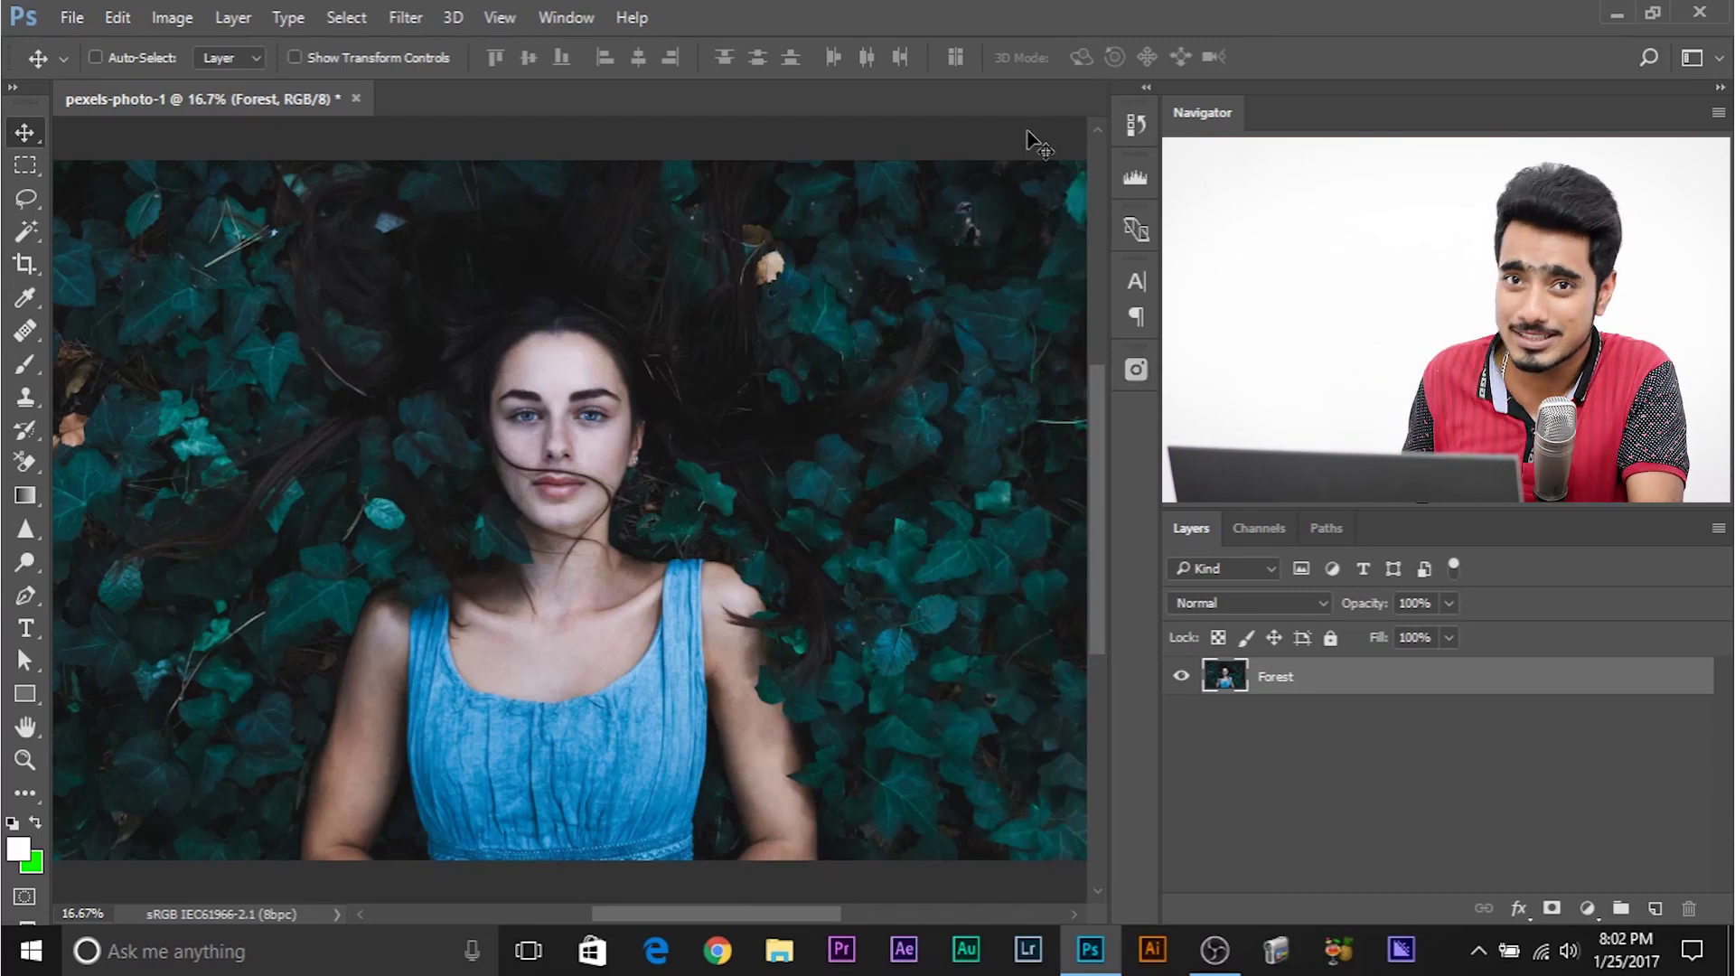
Search the Pexels stock image panel for 'shoes', then close the panel.
{"action": "left_click", "coordinate": [1136, 370]}
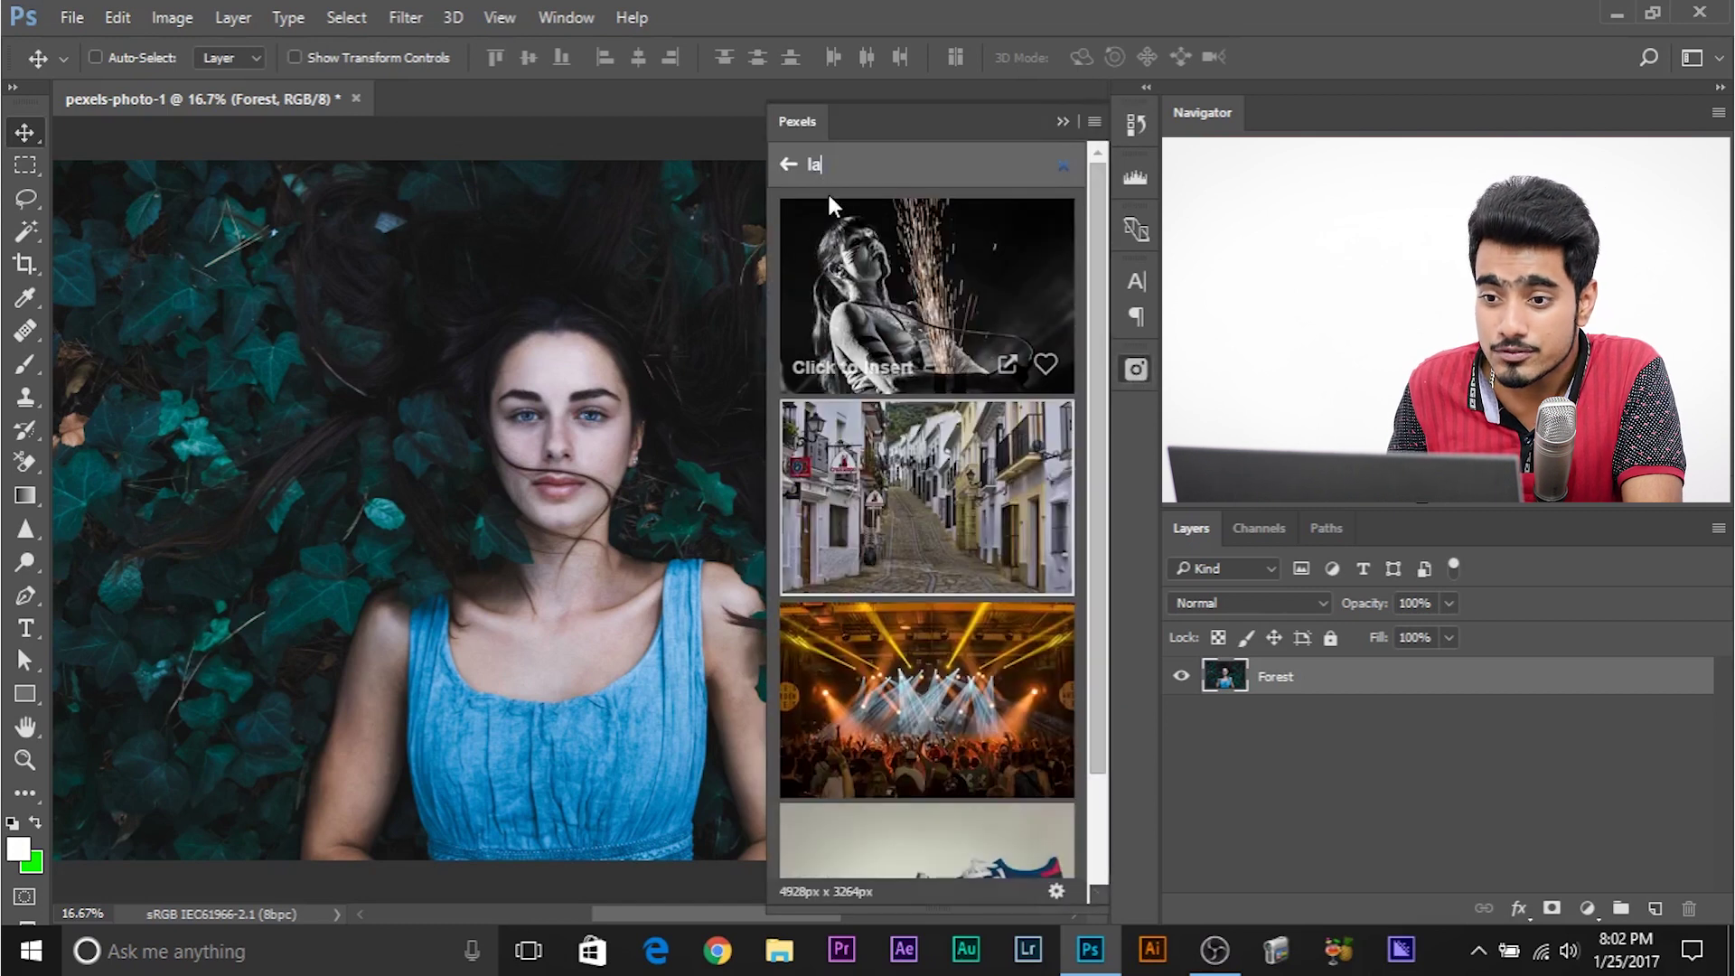
{"action": "scroll", "coordinate": [927, 457], "scroll_direction": "down", "scroll_amount": 3}
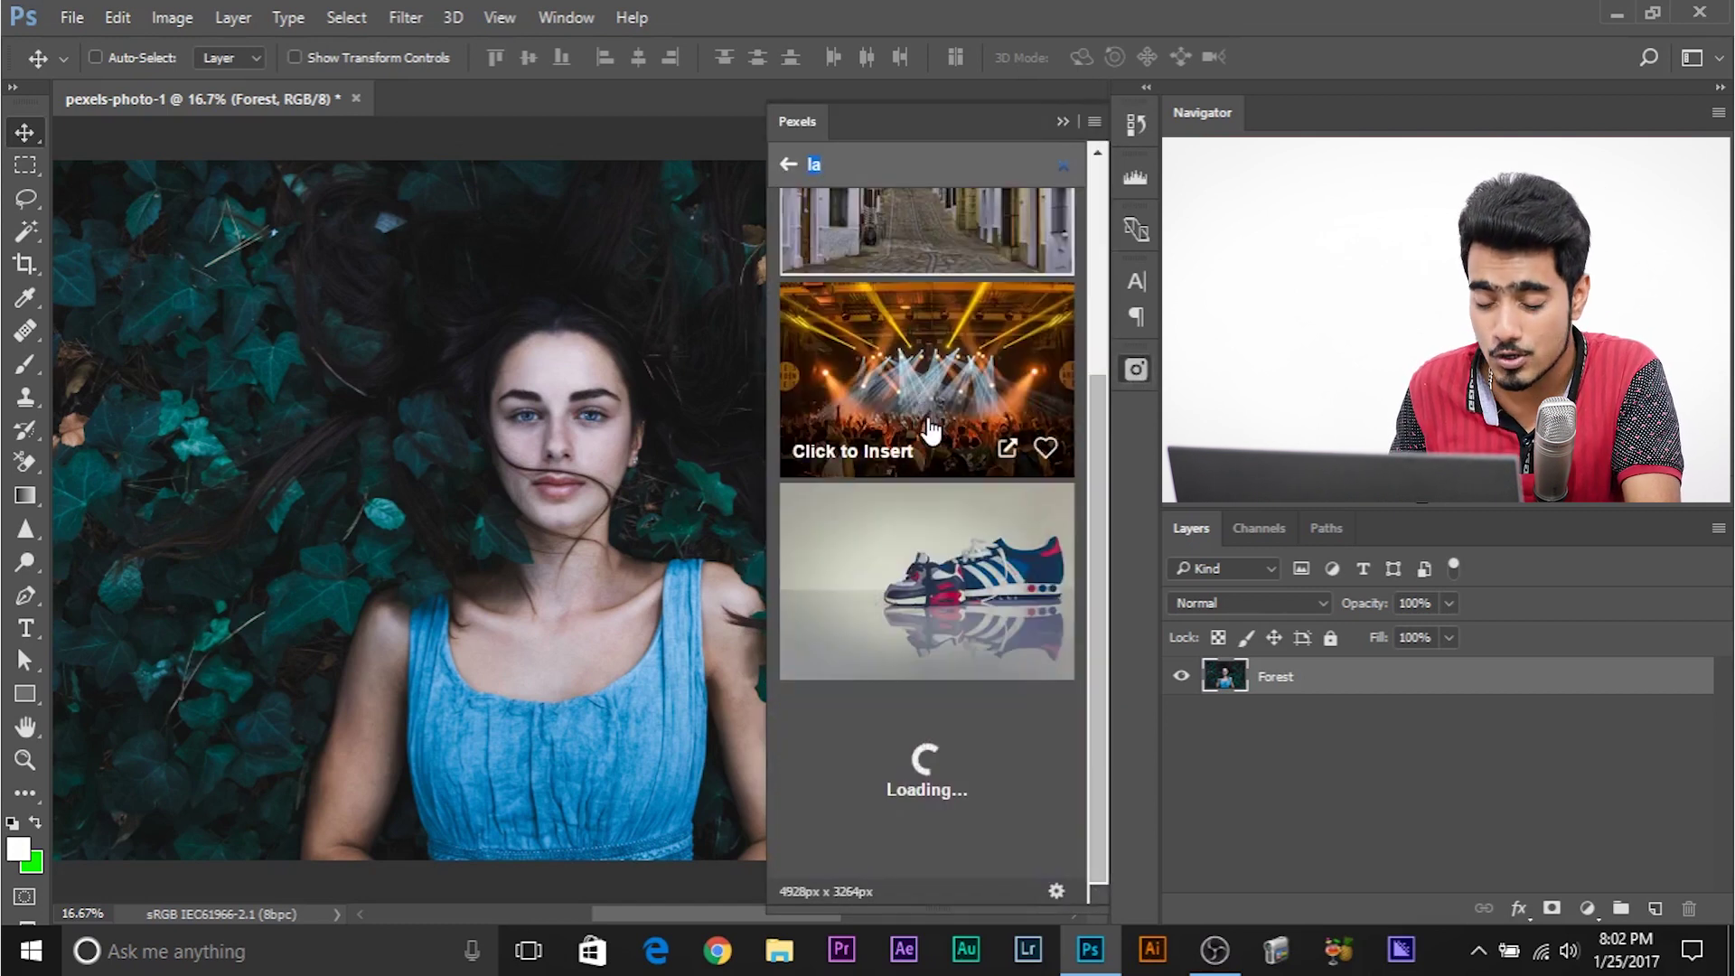
{"action": "type", "text": "shoes"}
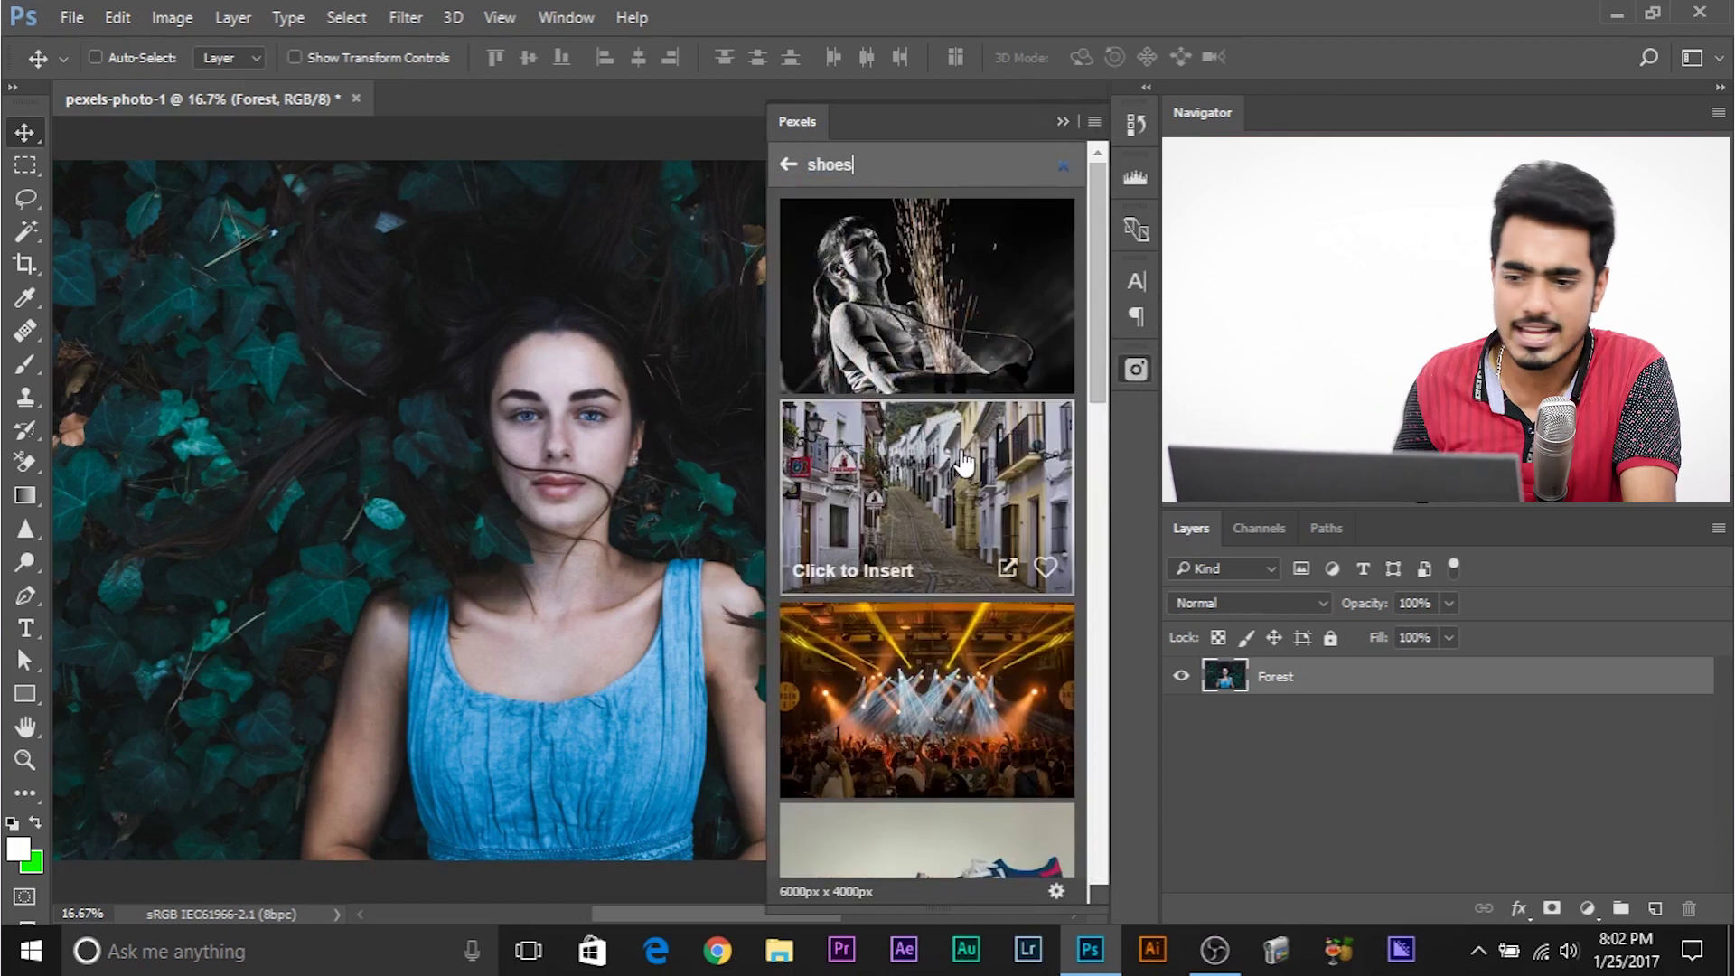
{"action": "mouse_move", "coordinate": [953, 361]}
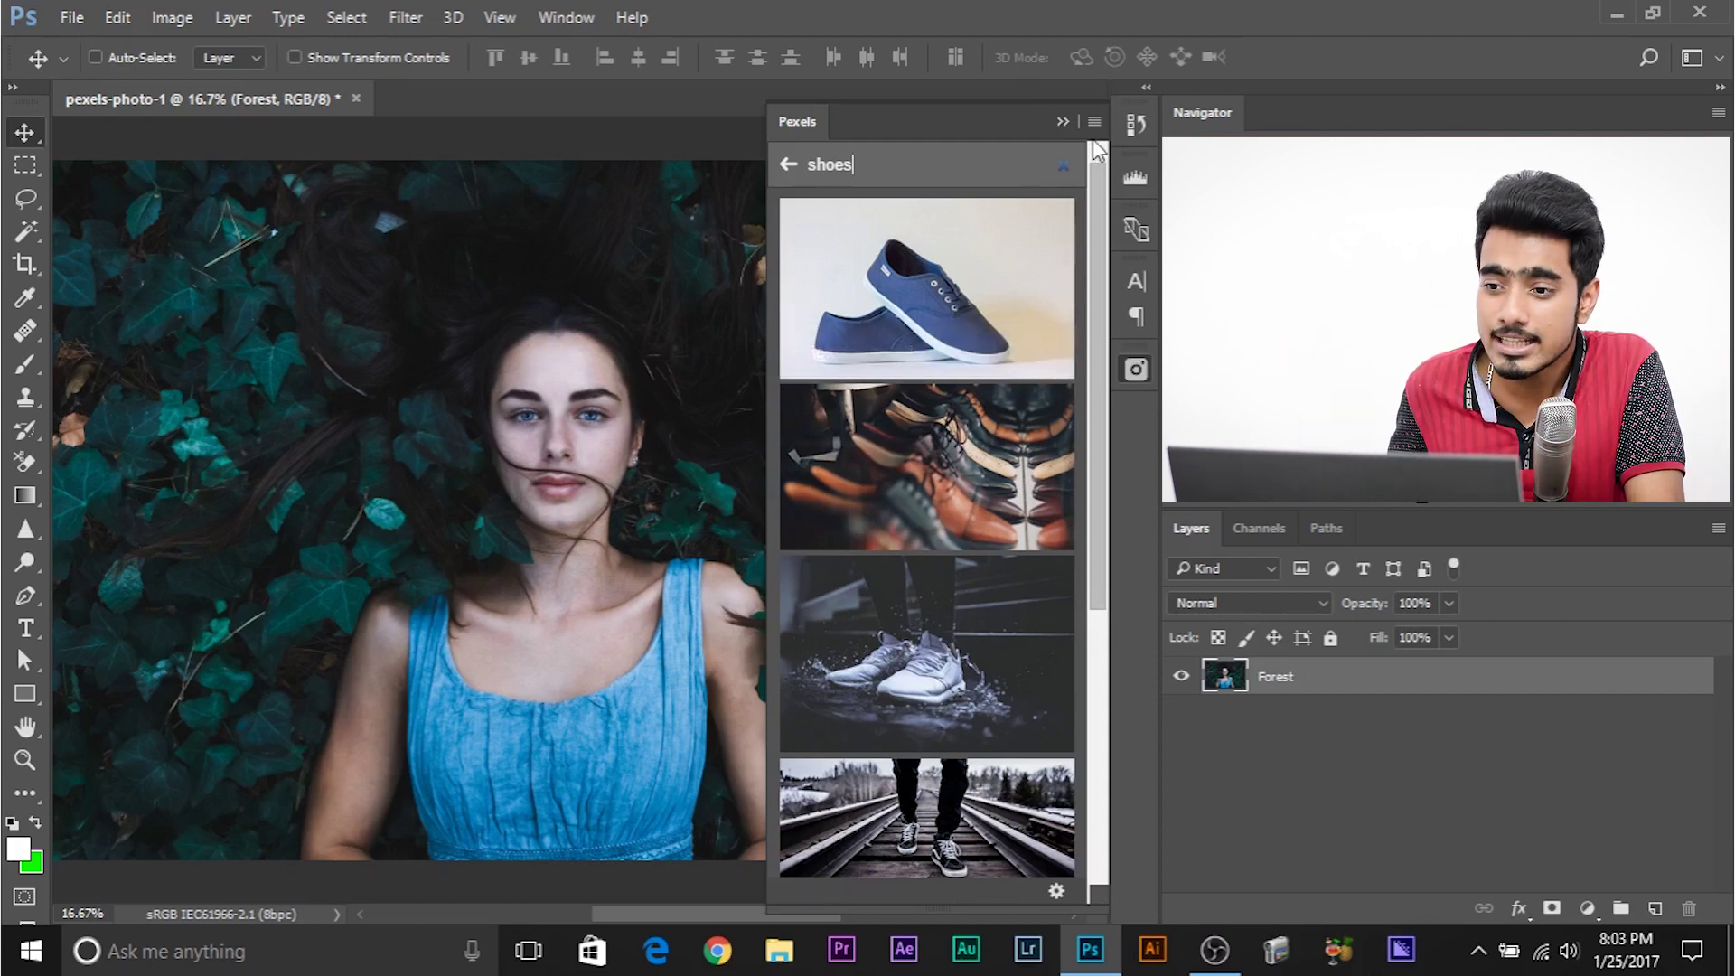
{"action": "left_click", "coordinate": [1063, 121]}
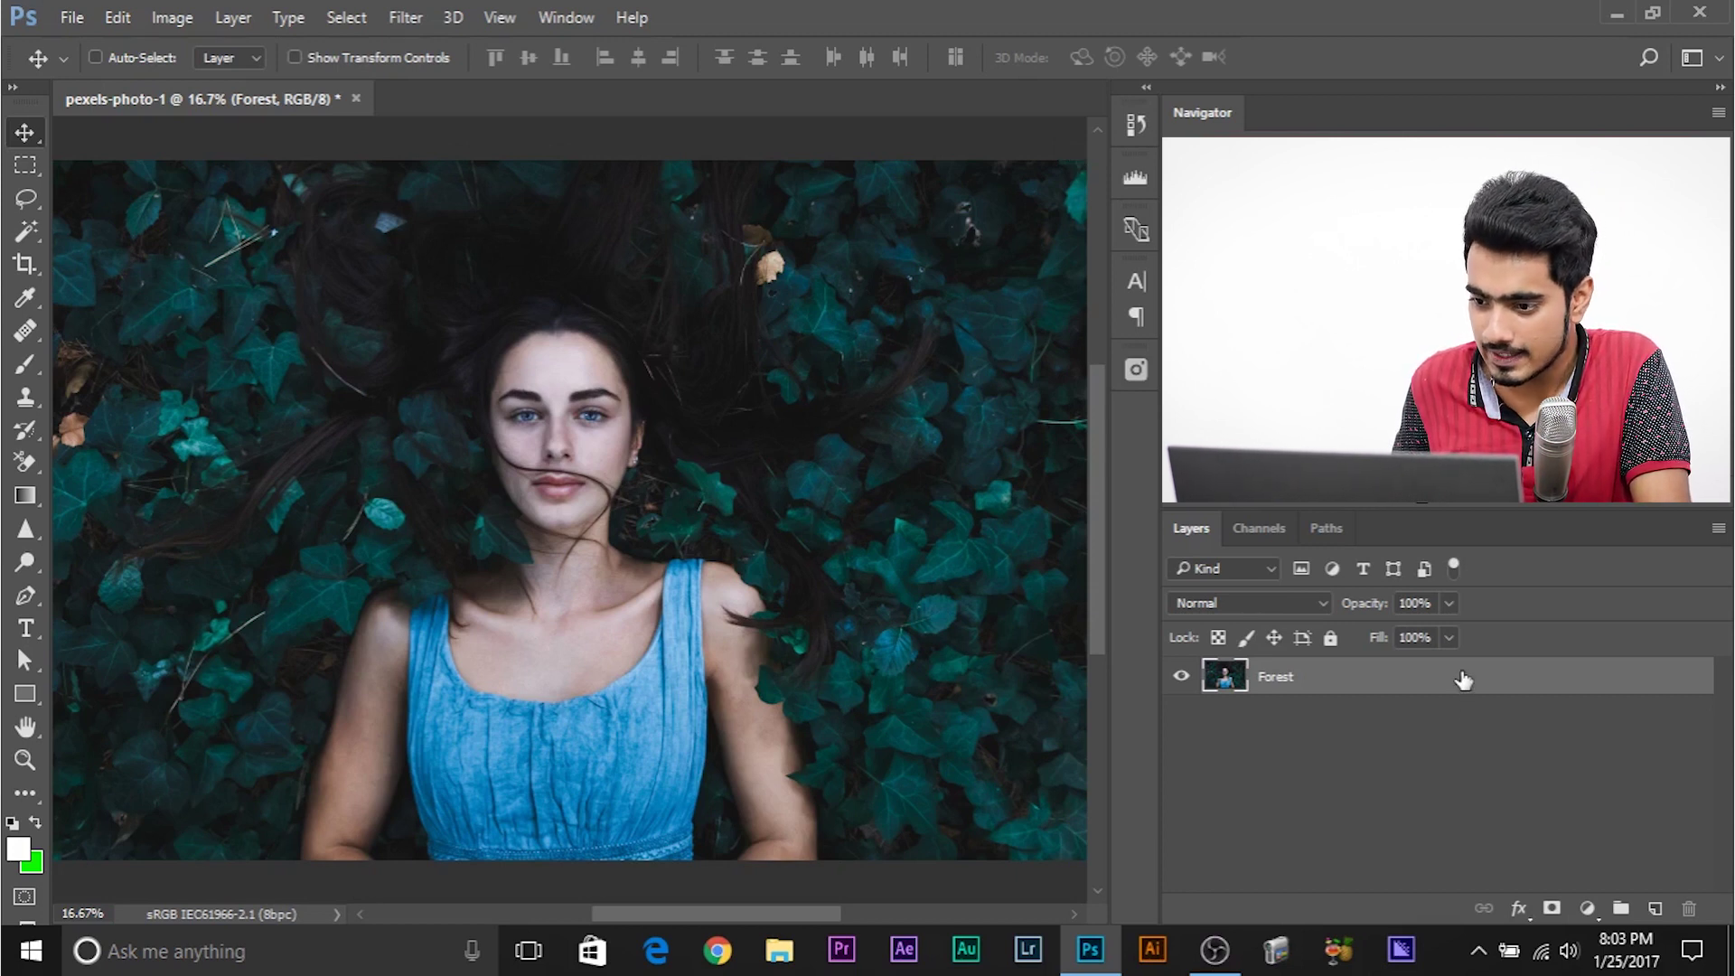
Duplicate the Forest layer and rename the copy Smooth.
{"action": "left_click_drag", "start_coordinate": [1464, 680], "coordinate": [1654, 907]}
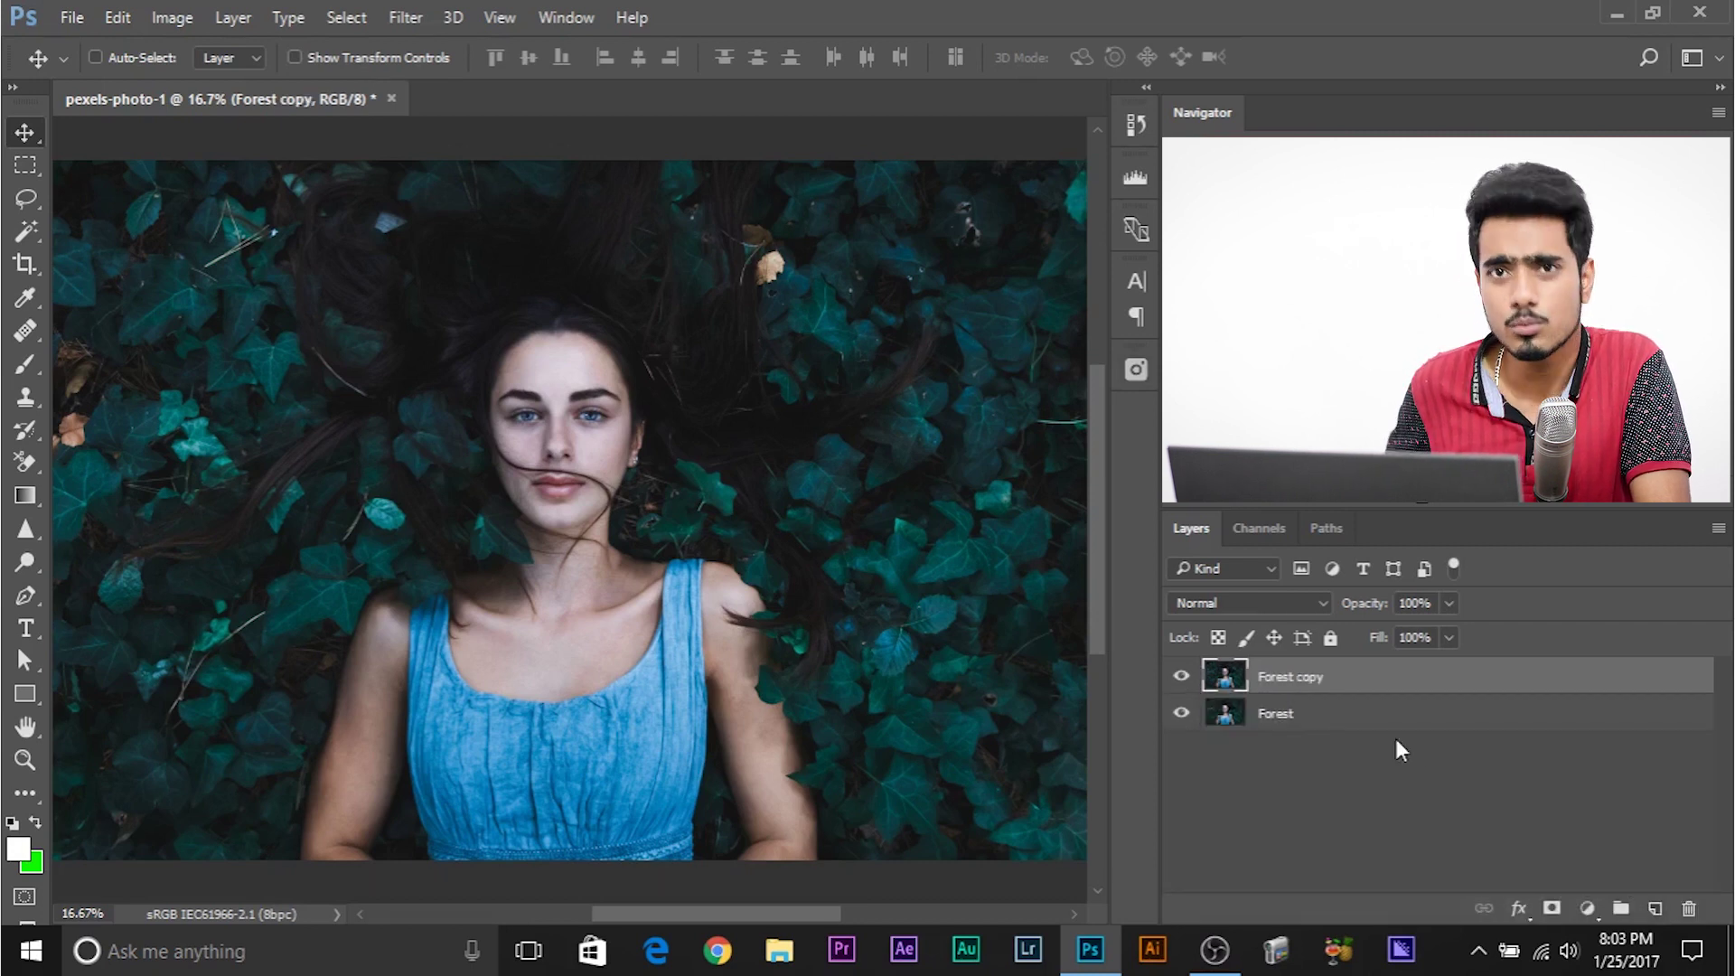
{"action": "key", "text": "ctrl+z"}
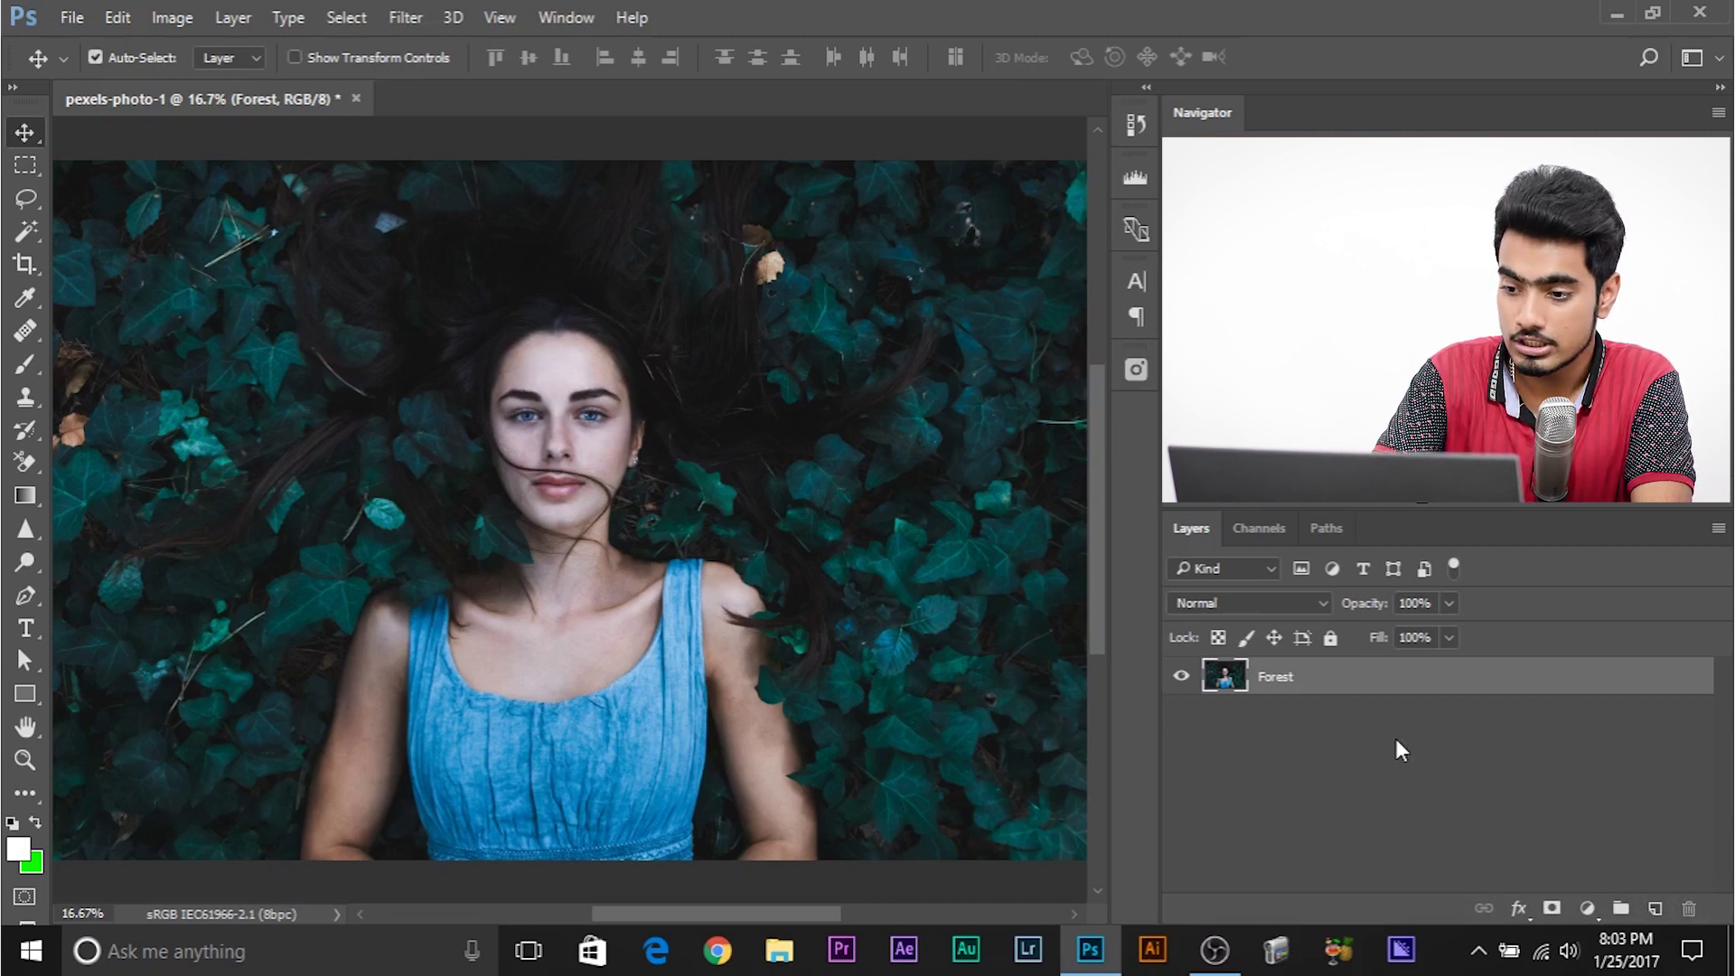
{"action": "key", "text": "ctrl+j"}
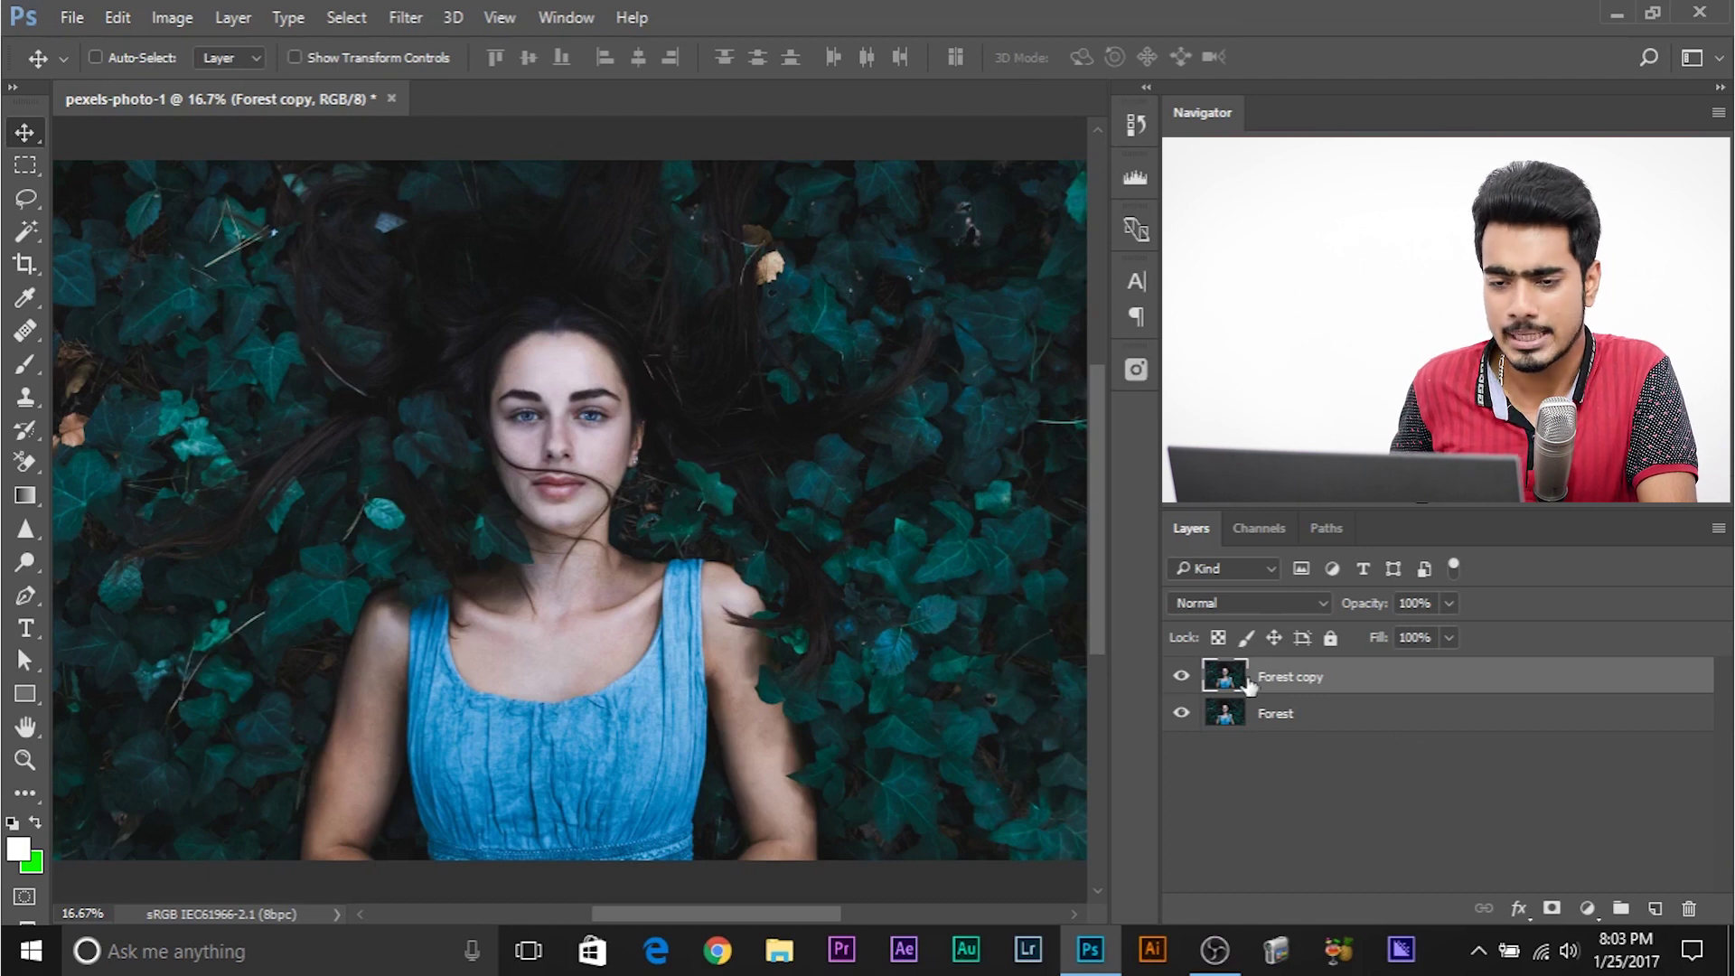
{"action": "double_click", "coordinate": [1290, 677]}
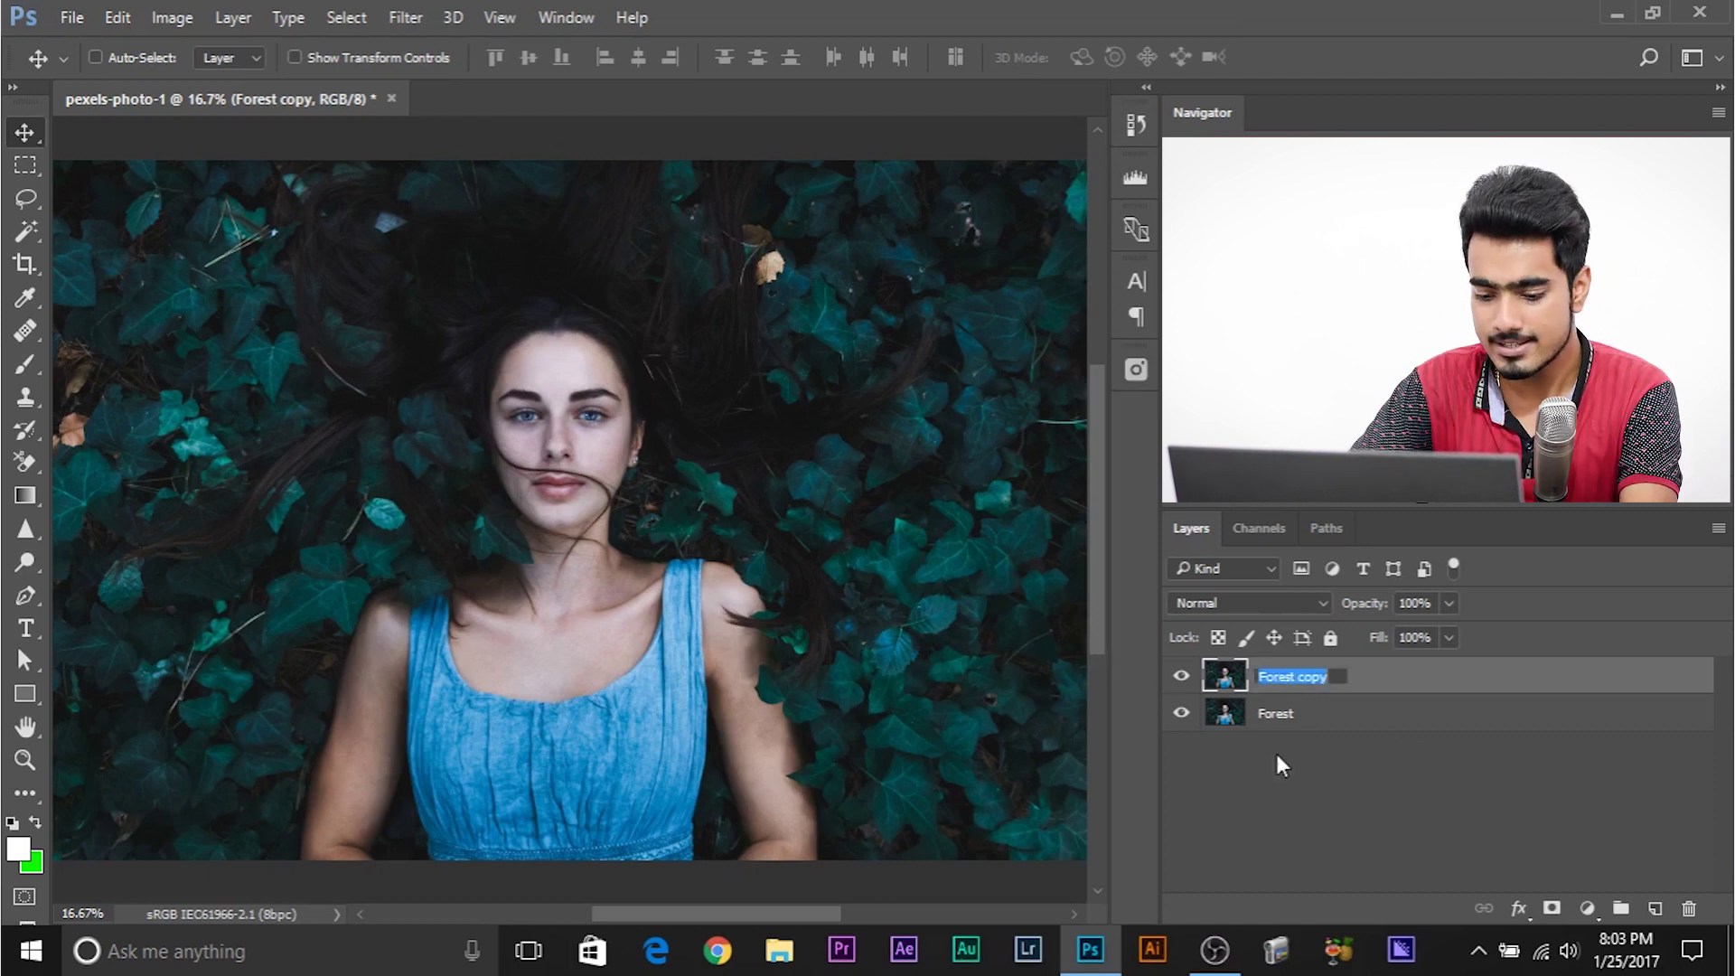
{"action": "type", "text": "Smooth"}
{"action": "key", "text": "Return"}
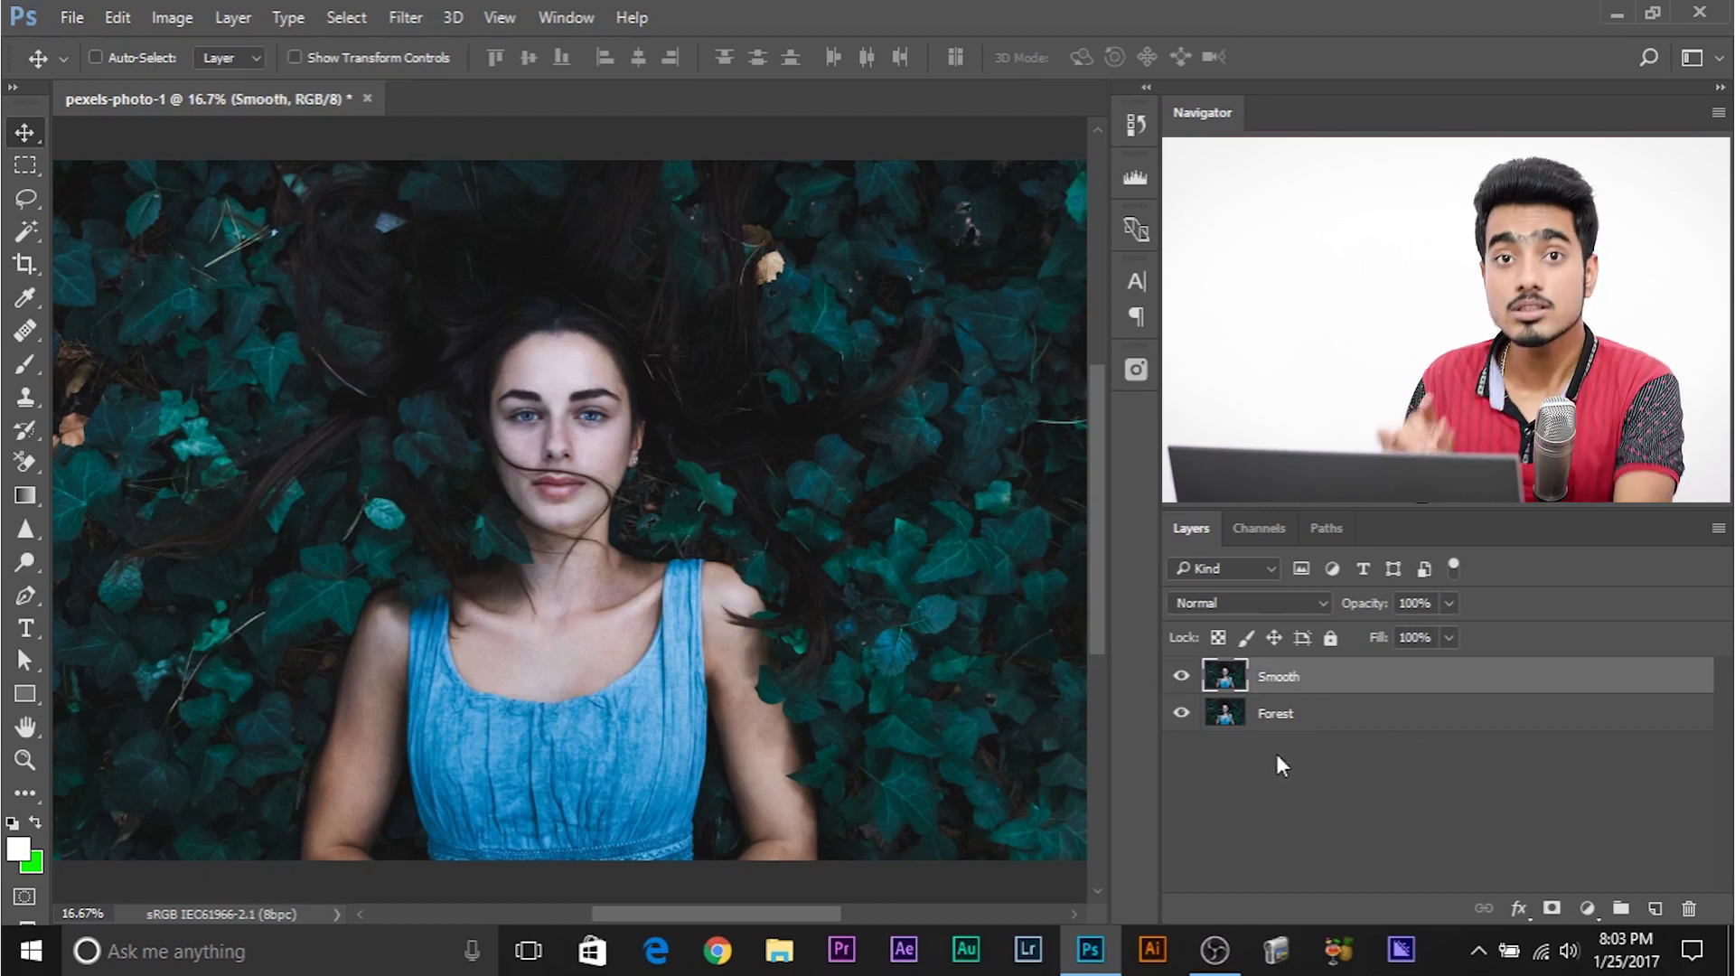
Make a second Forest copy named Details, then select the Smooth layer.
{"action": "left_click_drag", "start_coordinate": [1508, 714], "coordinate": [1639, 904]}
{"action": "double_click", "coordinate": [1284, 715]}
{"action": "type", "text": "S"}
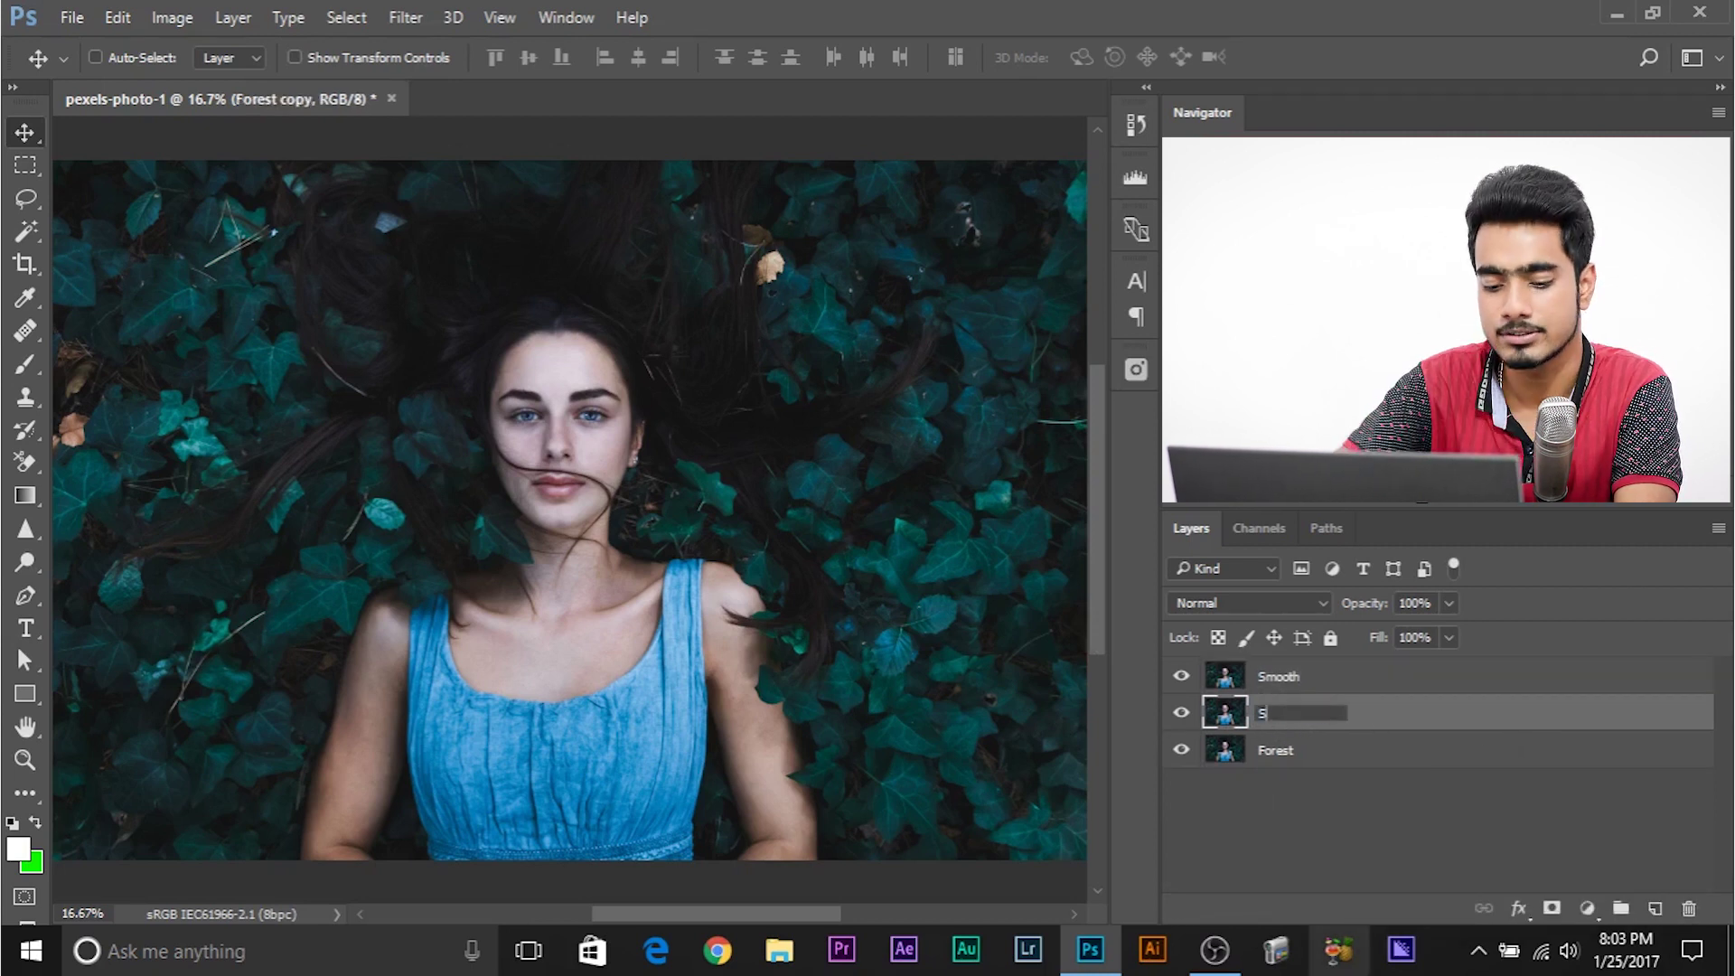
{"action": "type", "text": "De"}
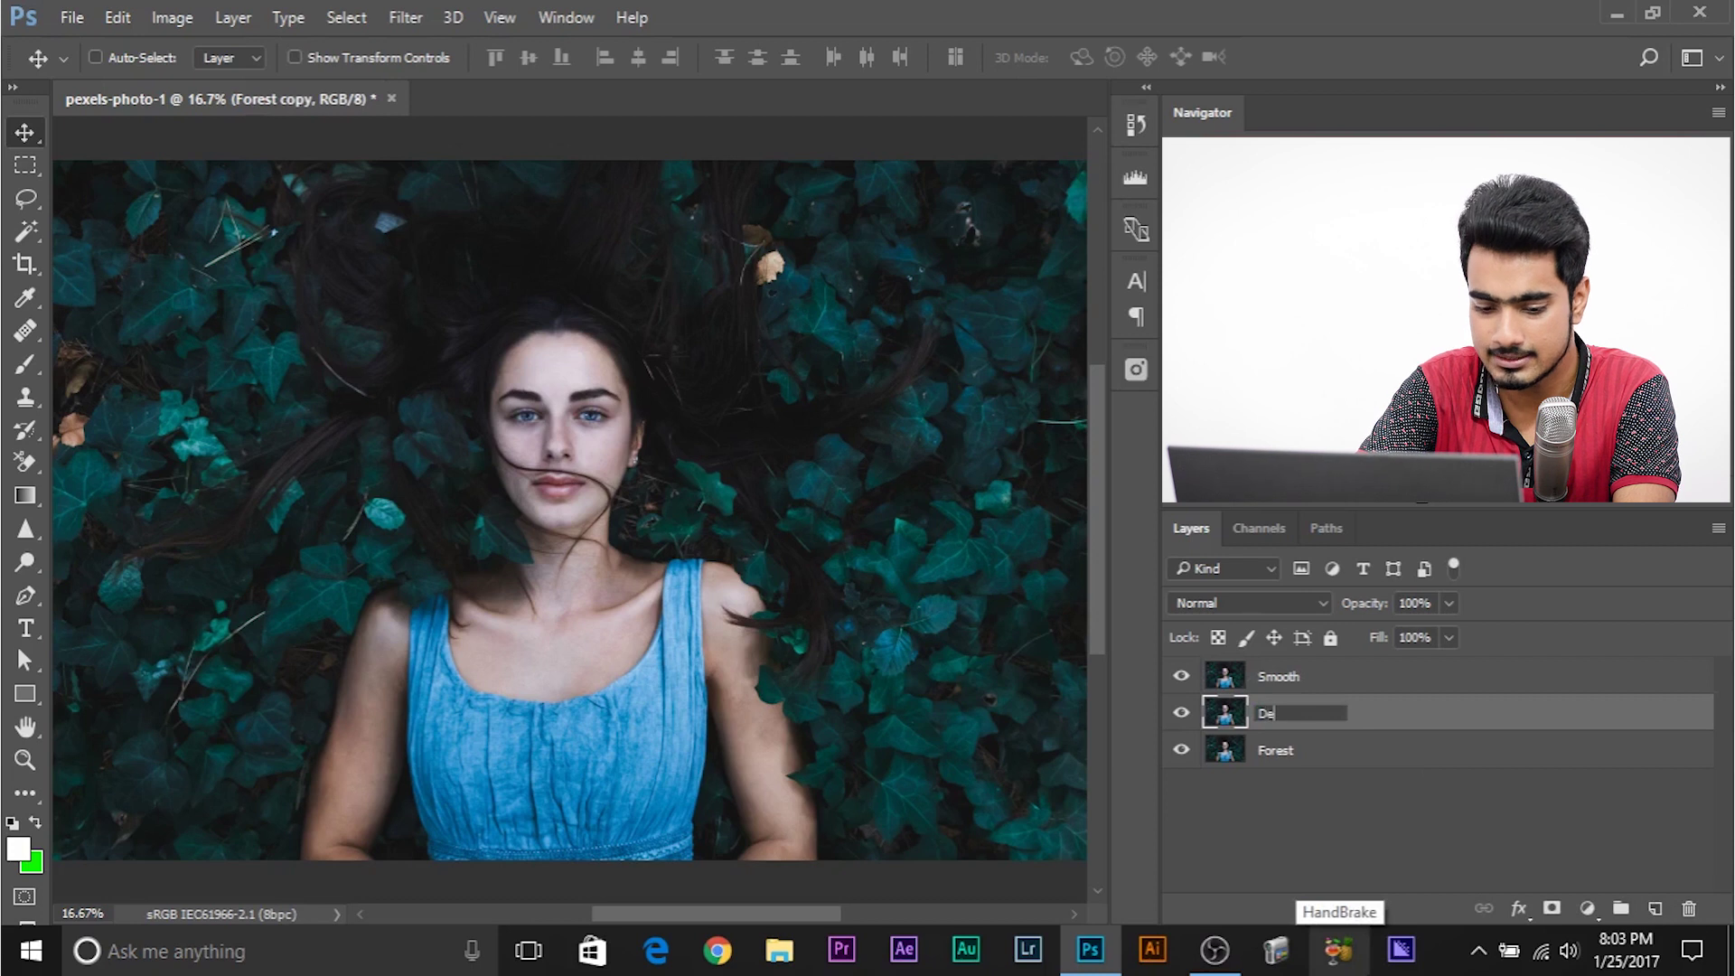
{"action": "type", "text": "tails"}
{"action": "key", "text": "Return"}
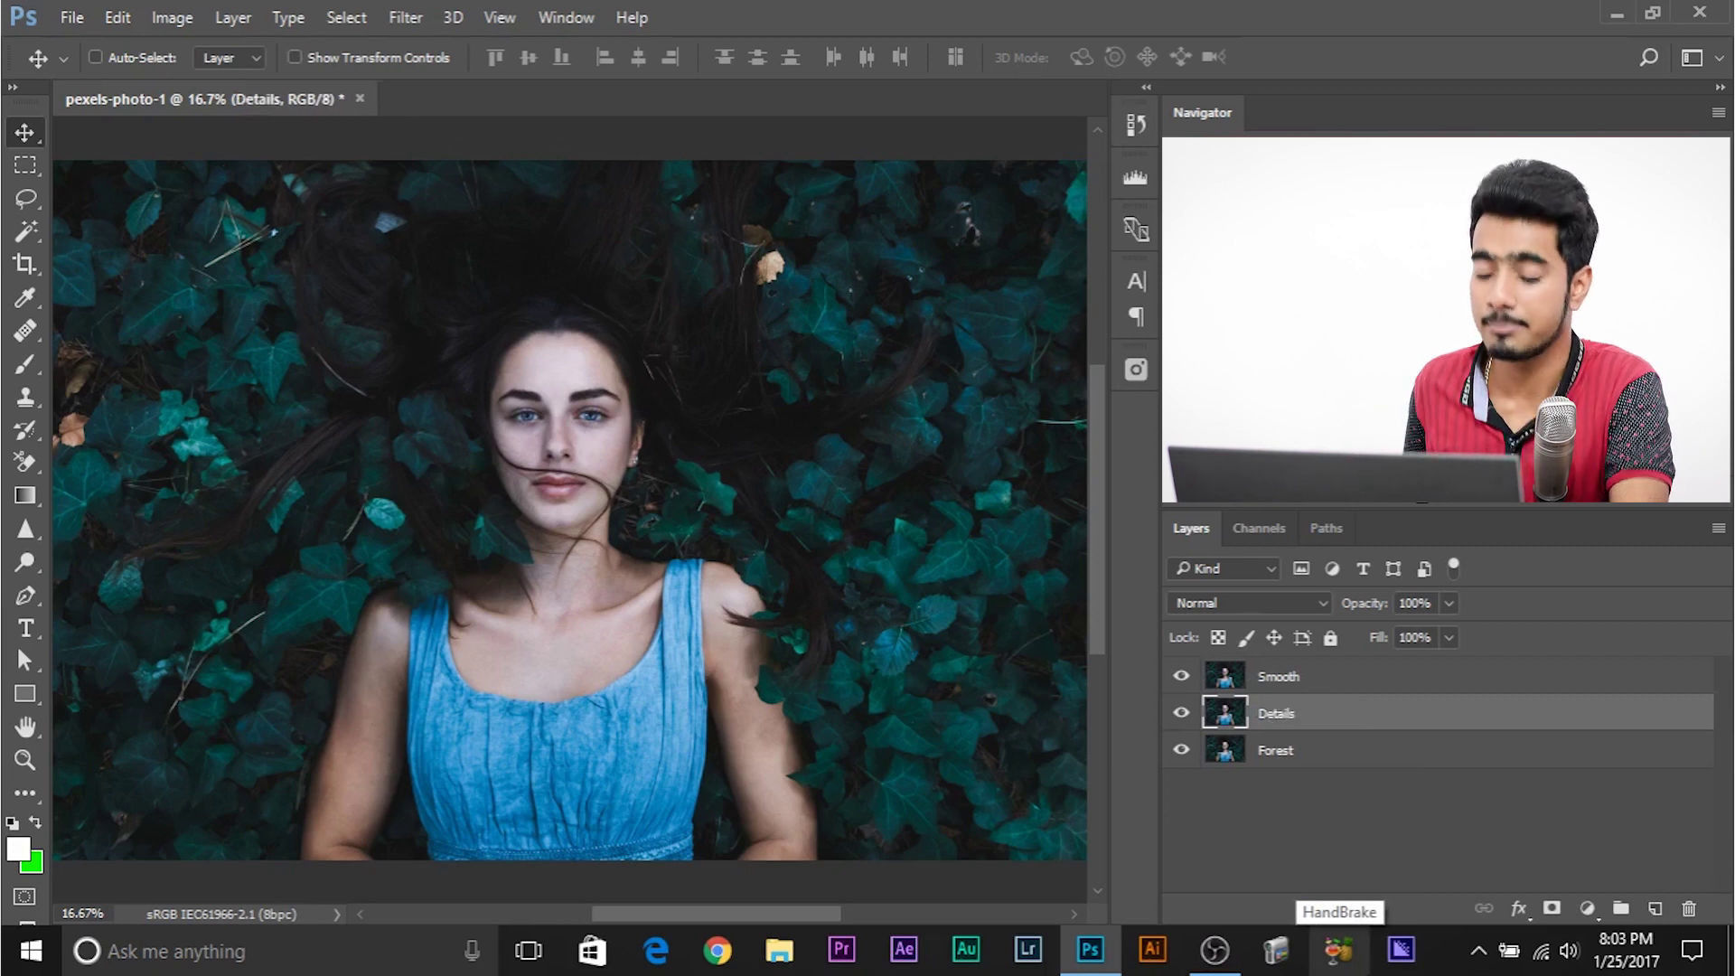
{"action": "left_click", "coordinate": [1341, 680]}
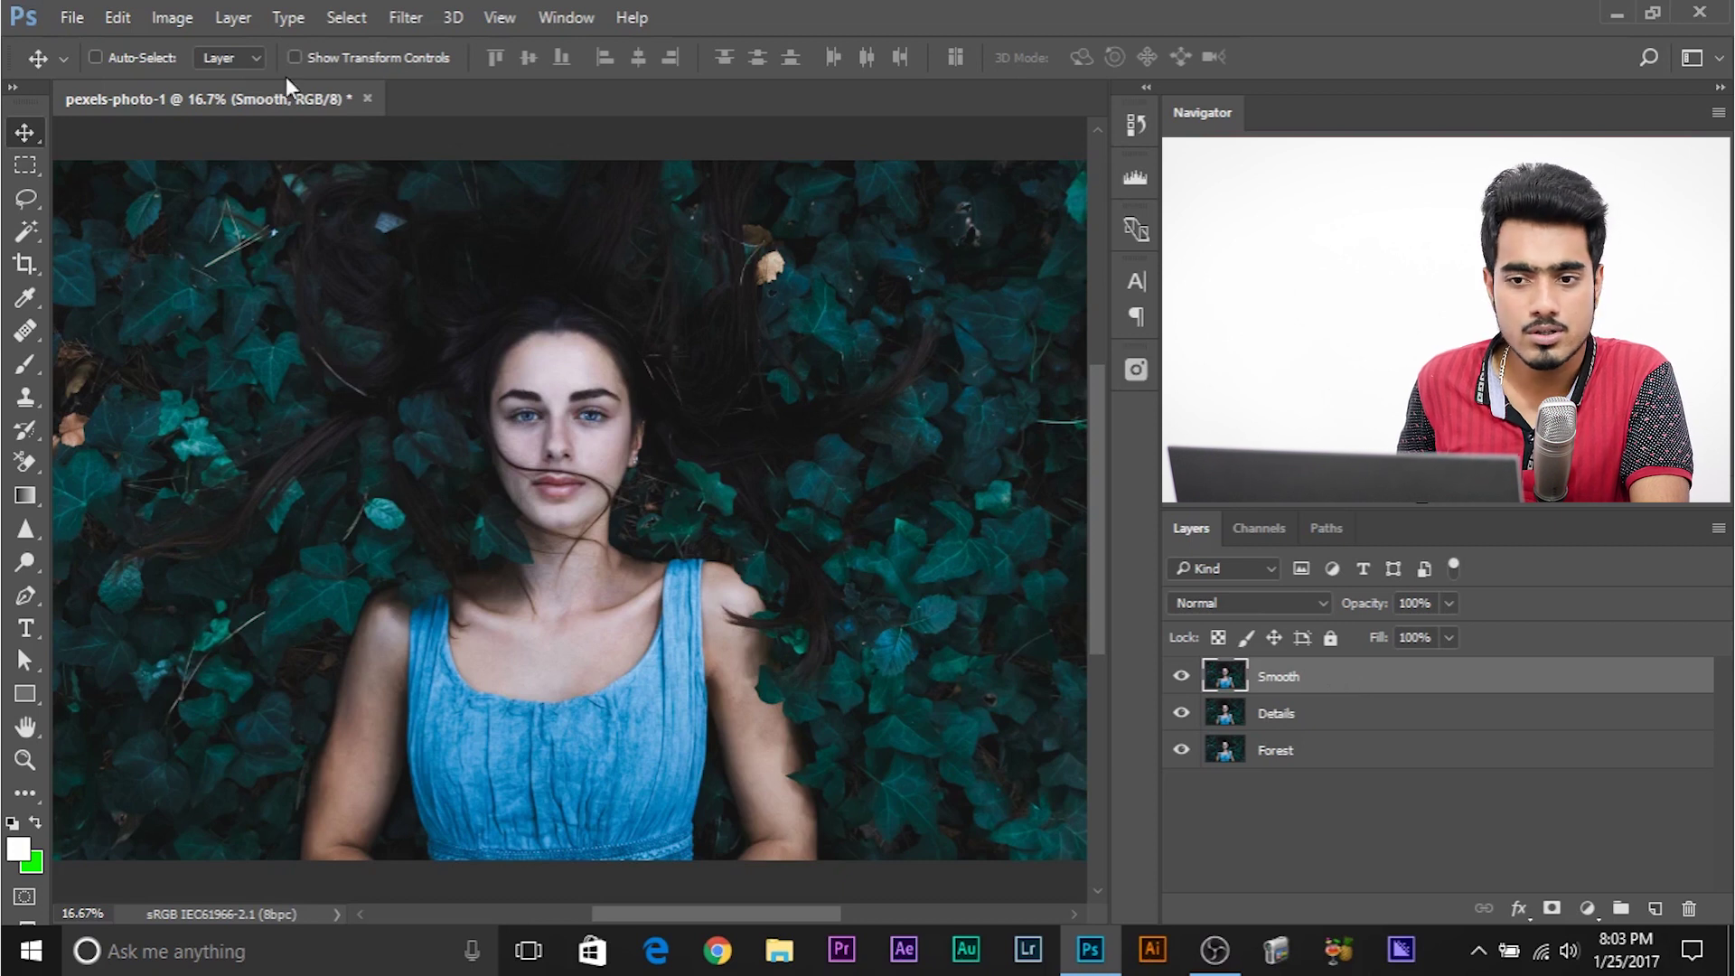
Apply Reduce Noise to Smooth with Strength 10 and Preserve Details, Color Noise, Sharpen at 0%.
{"action": "left_click", "coordinate": [408, 16]}
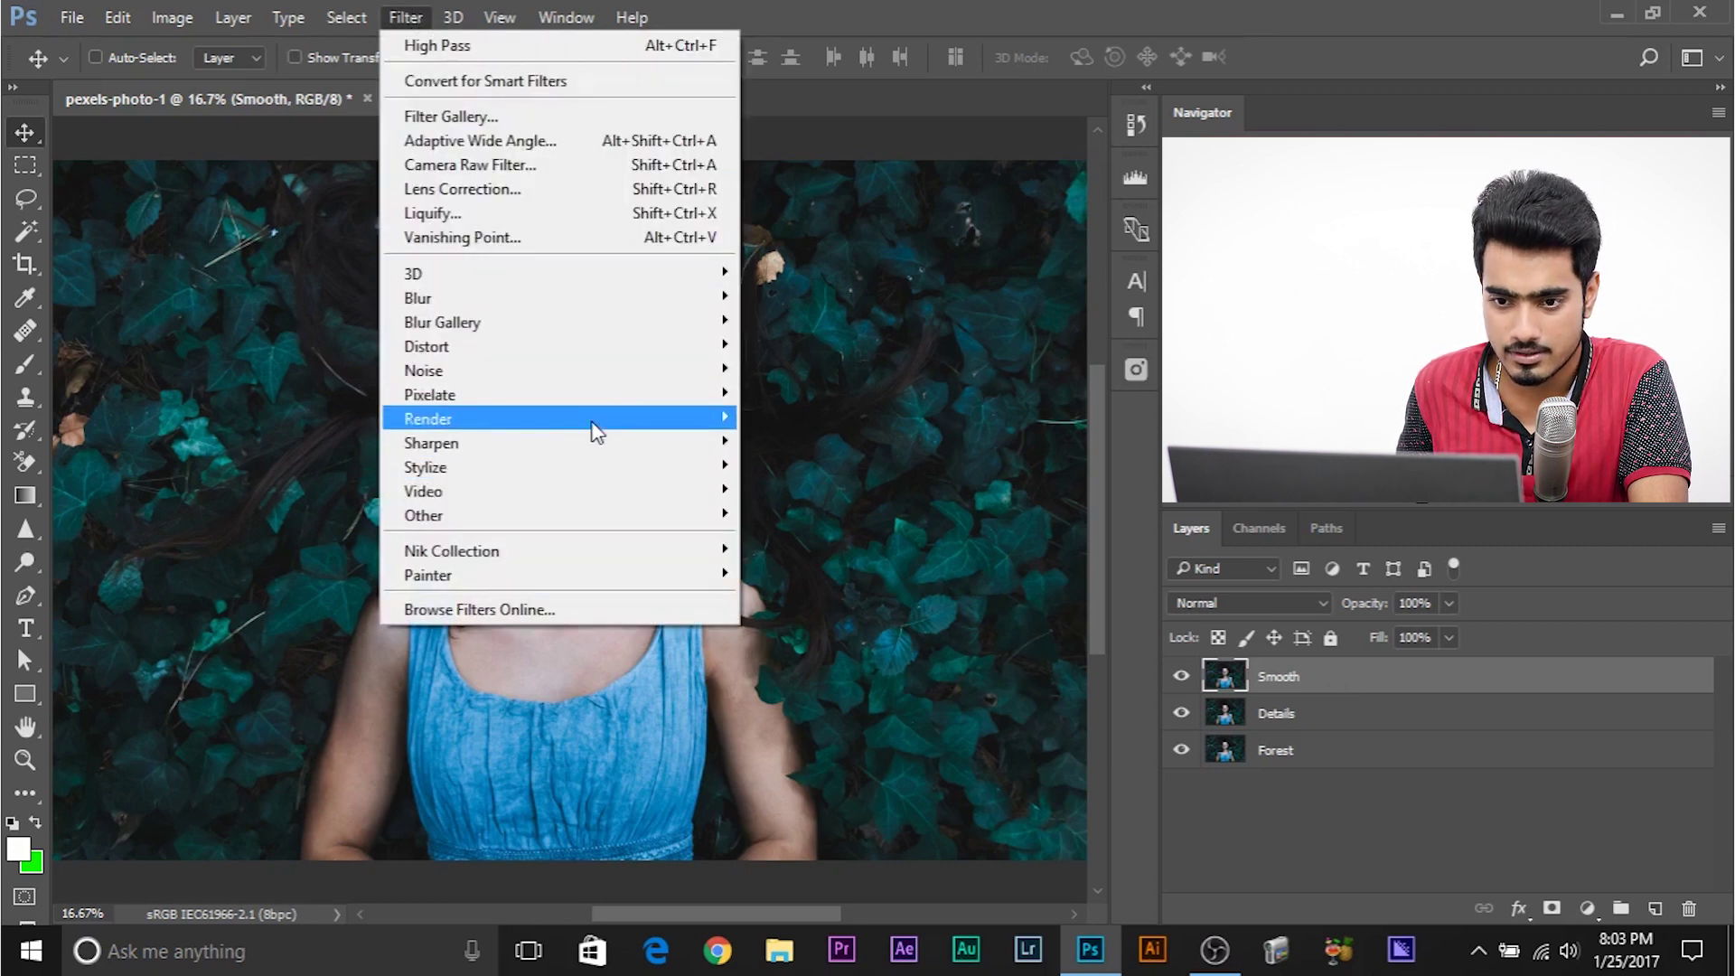
{"action": "mouse_move", "coordinate": [605, 372]}
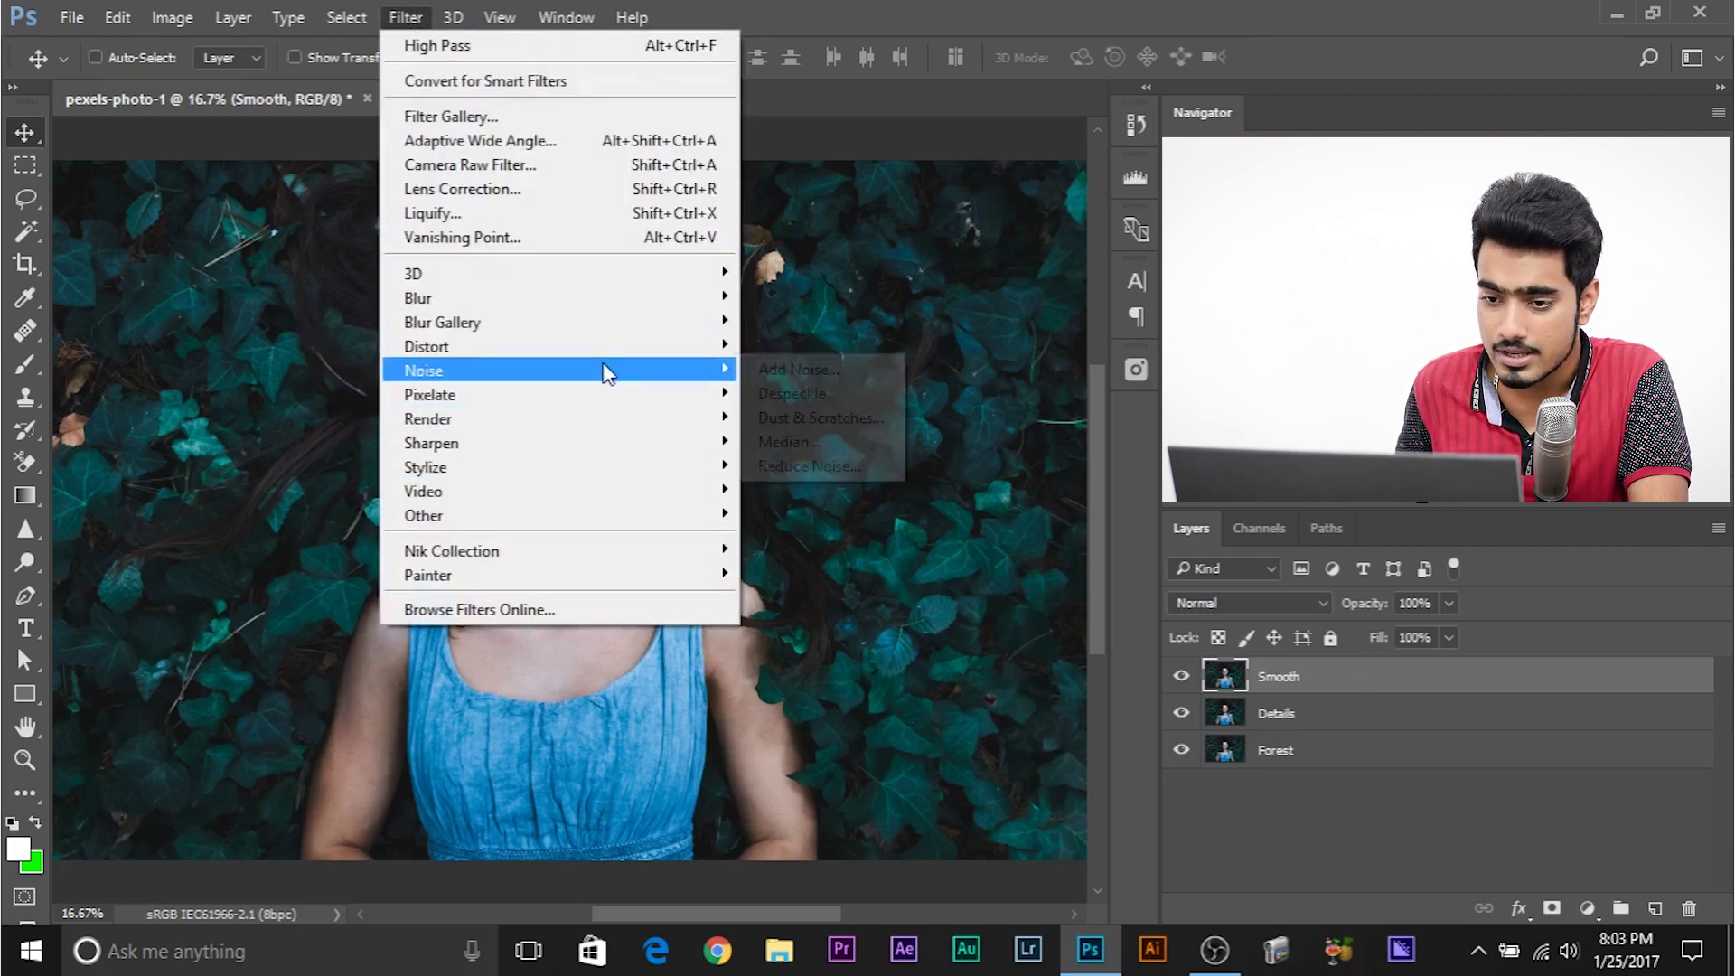
{"action": "left_click", "coordinate": [827, 464]}
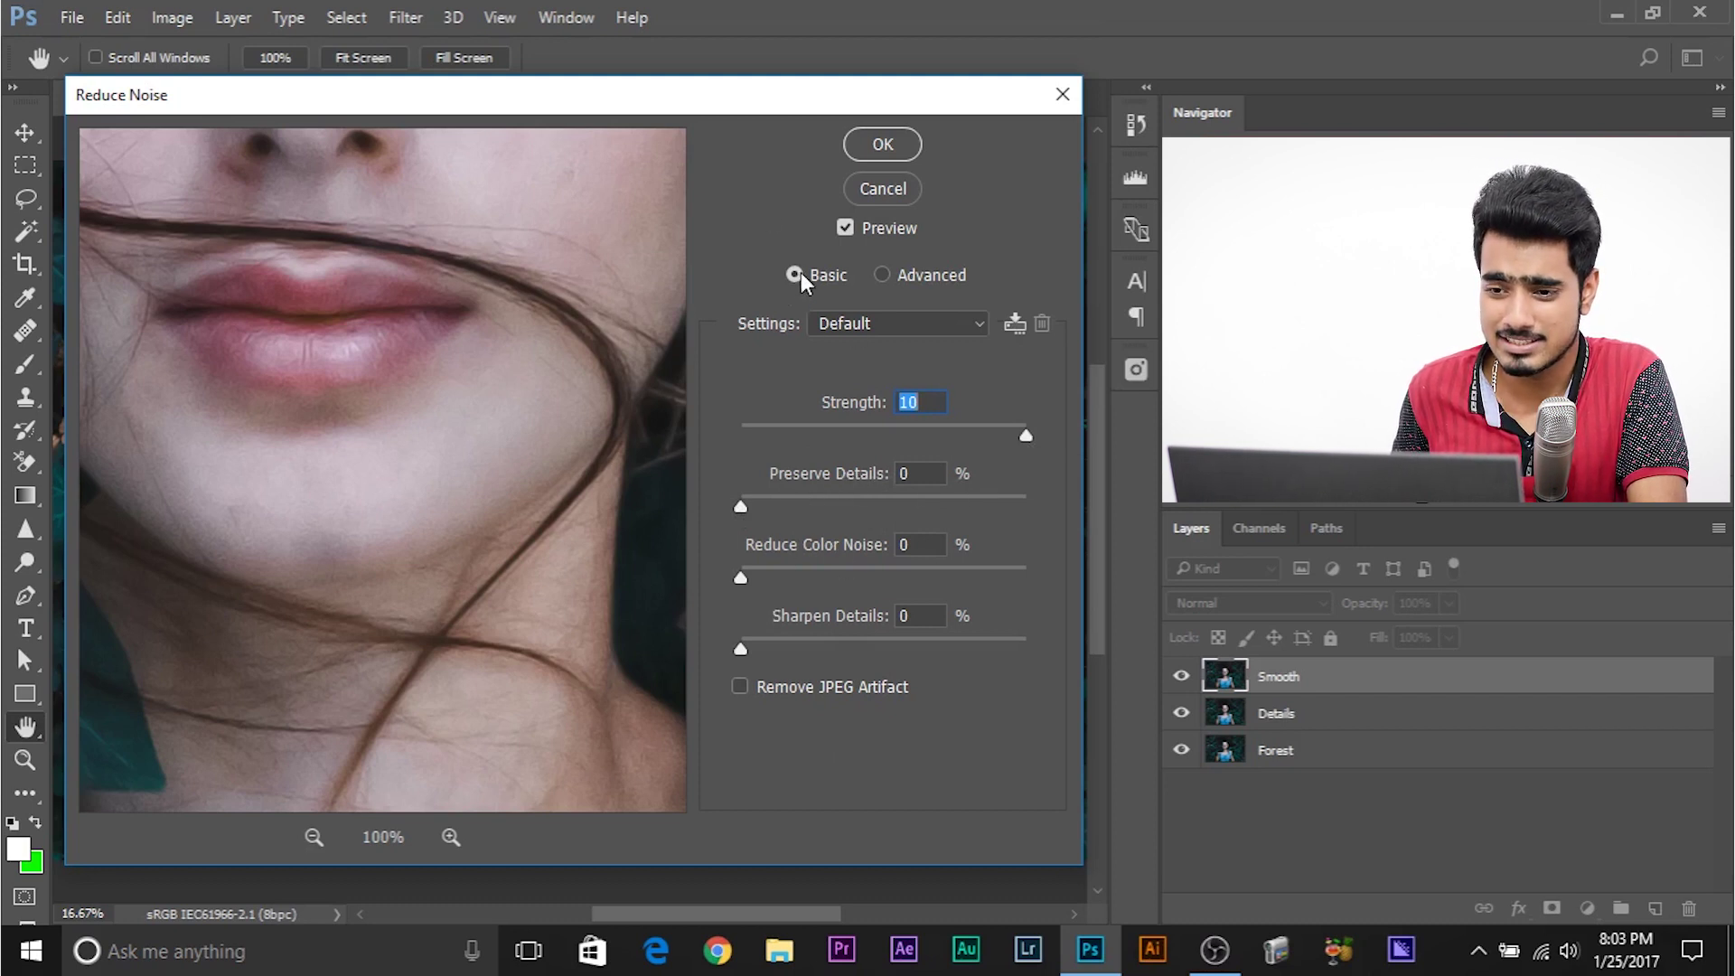
{"action": "left_click", "coordinate": [879, 147]}
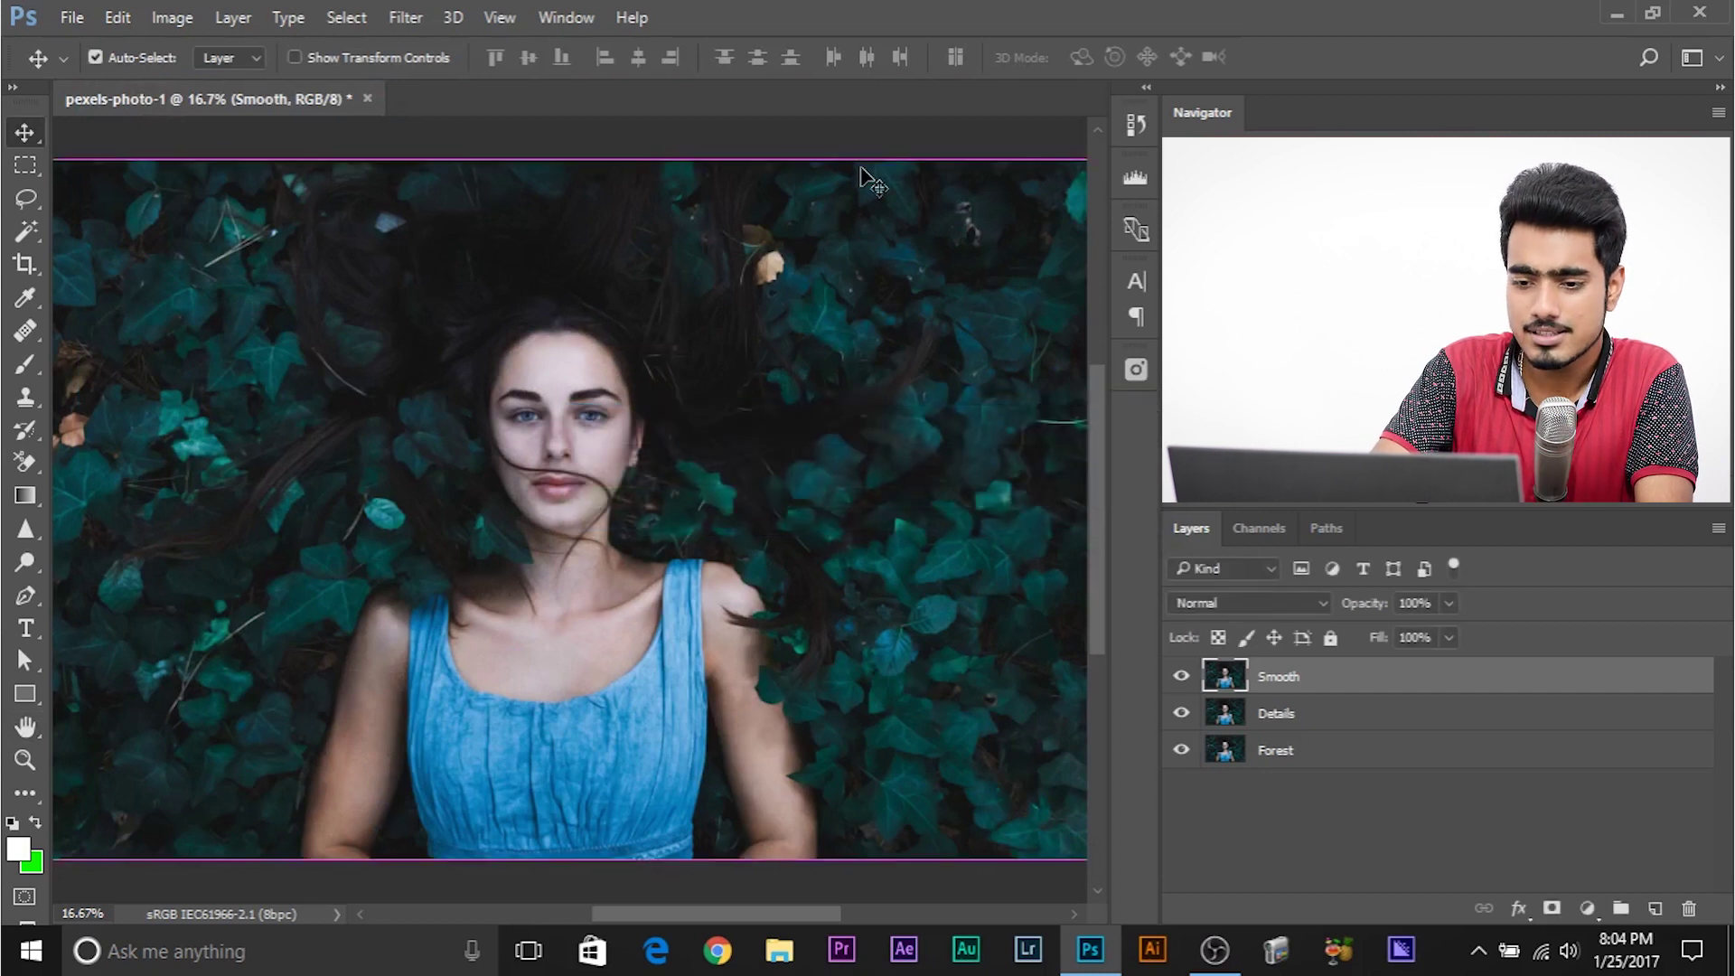
Zoom to 100% on the face and rerun the last Reduce Noise filter on Smooth.
{"action": "key", "text": "ctrl+plus"}
{"action": "key", "text": "ctrl+plus"}
{"action": "key", "text": "ctrl+plus"}
{"action": "key", "text": "ctrl+plus"}
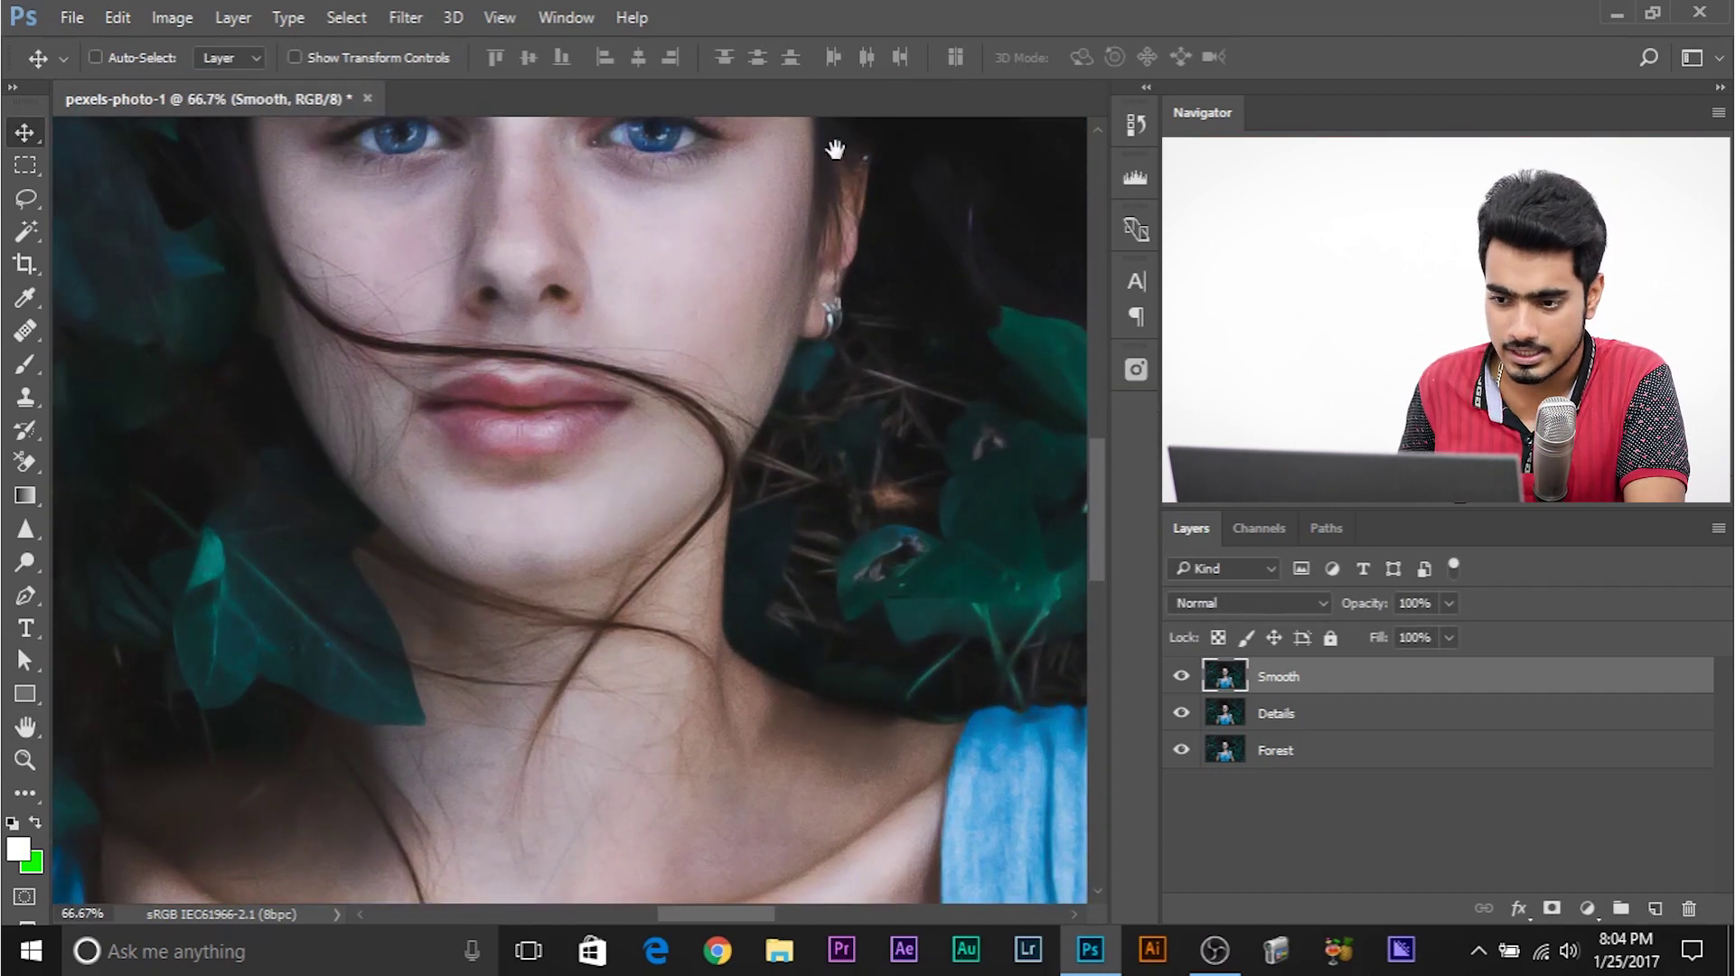
{"action": "scroll", "coordinate": [667, 671], "scroll_direction": "up", "scroll_amount": 3}
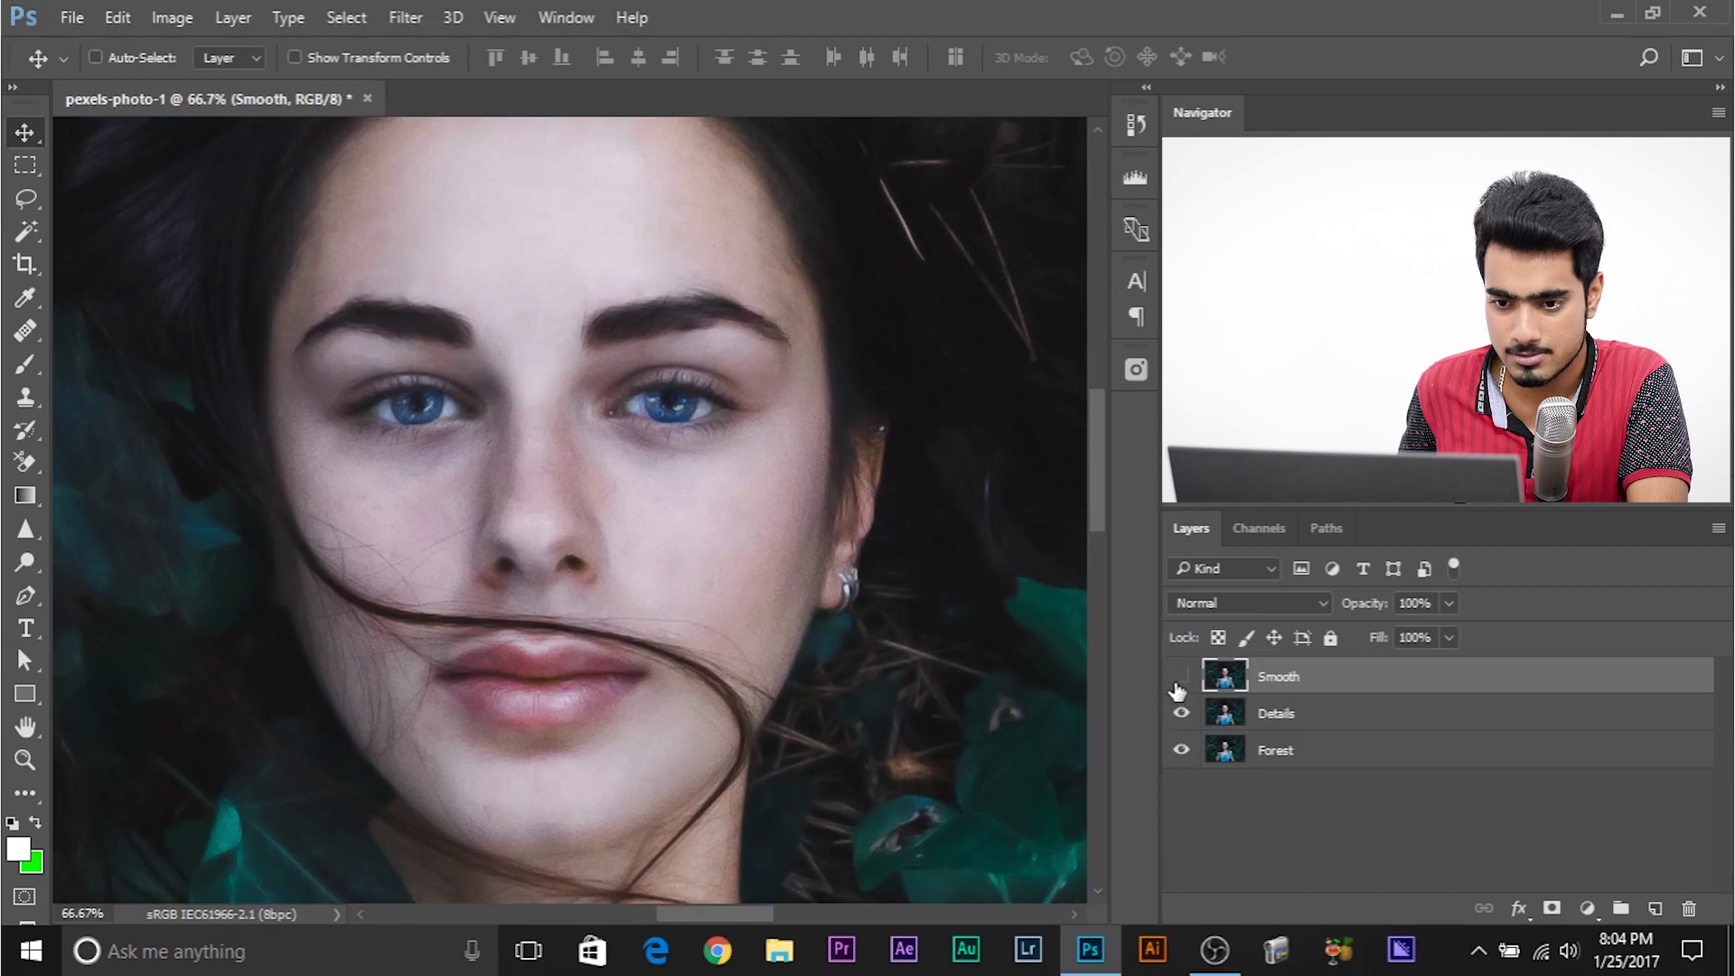
{"action": "key", "text": "ctrl+plus"}
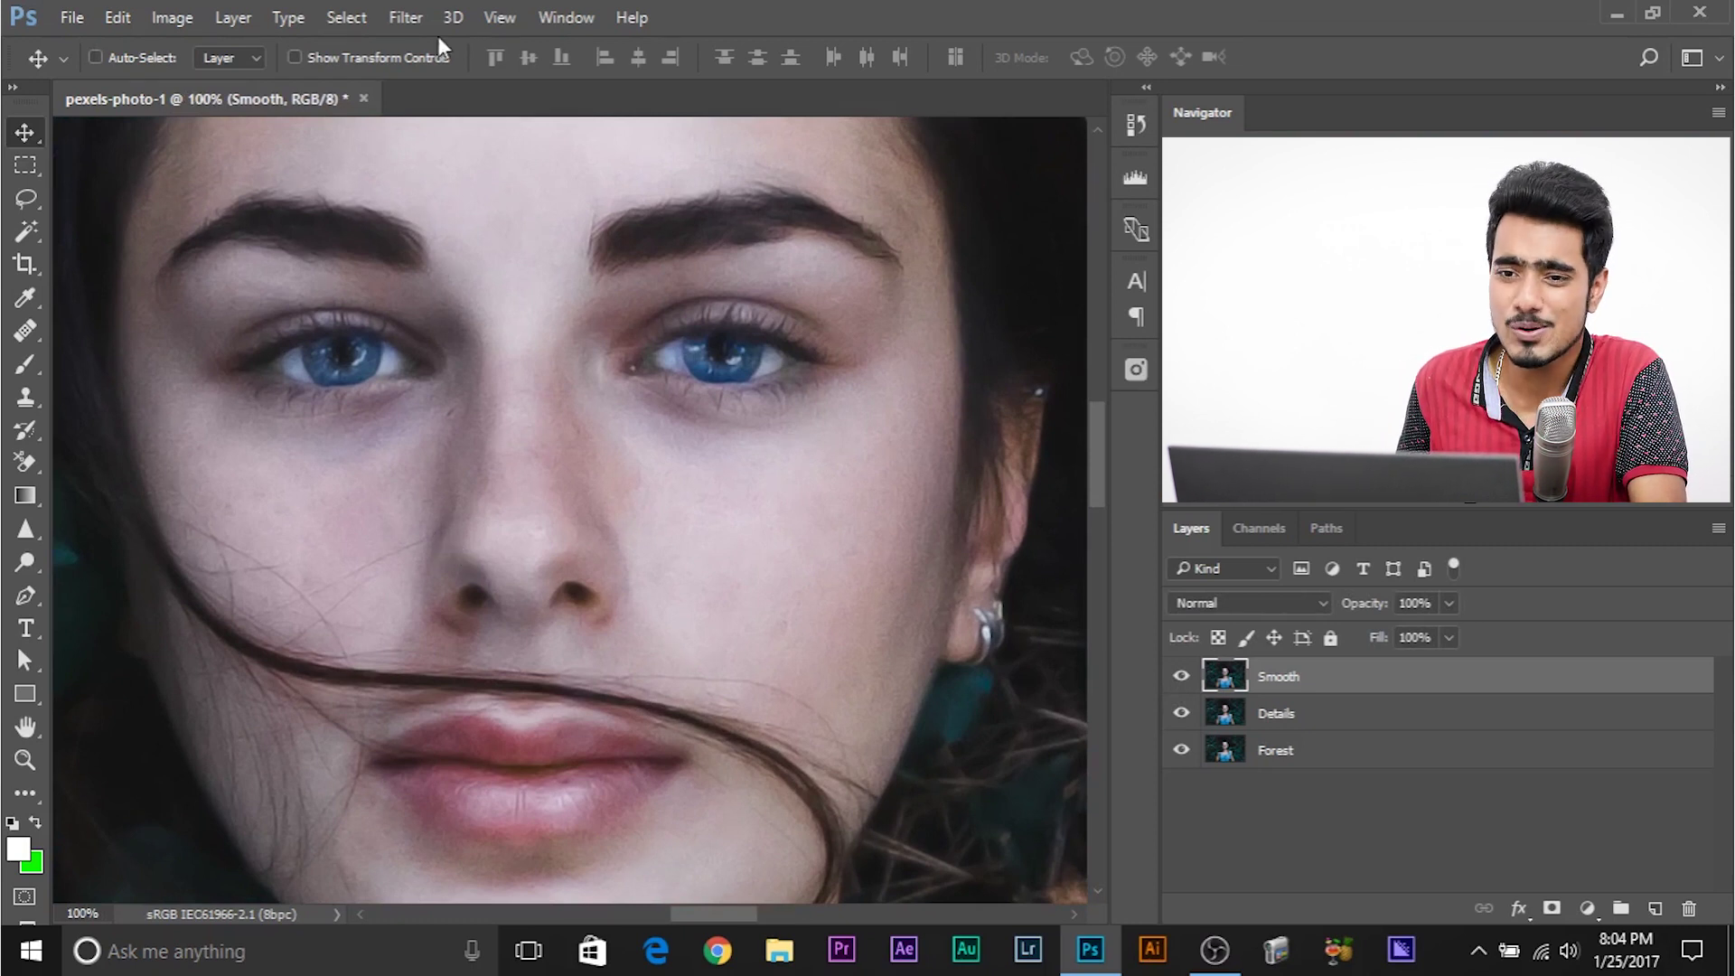
{"action": "left_click", "coordinate": [406, 18]}
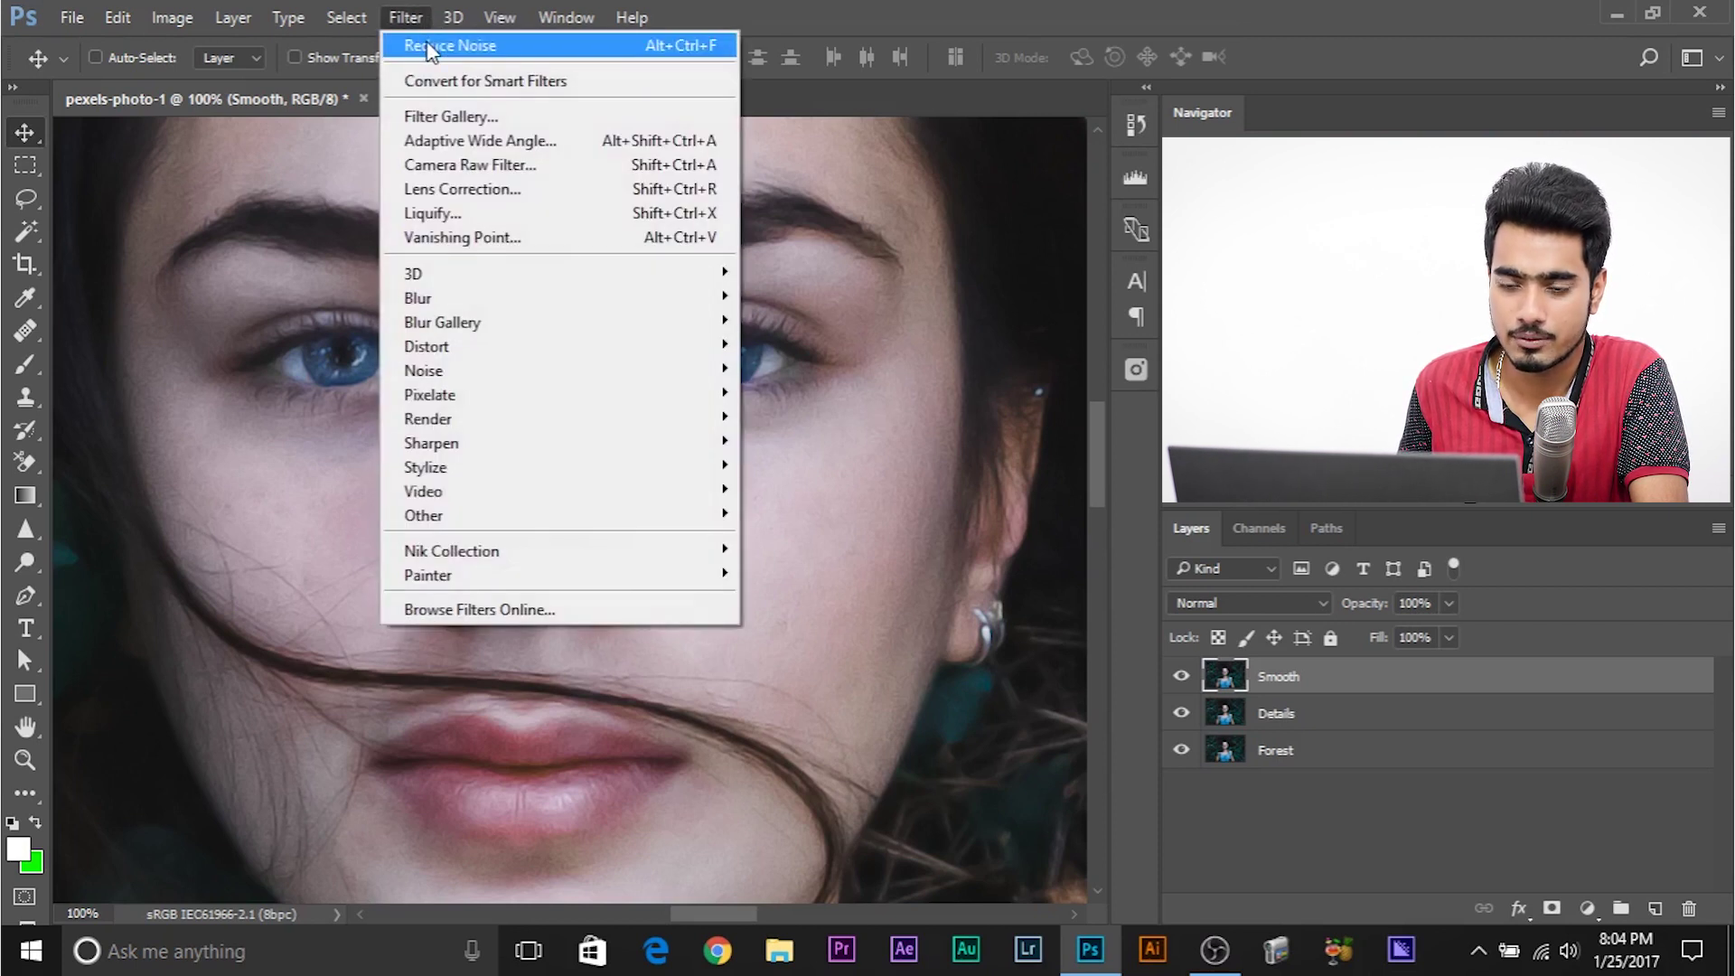
{"action": "left_click", "coordinate": [432, 47]}
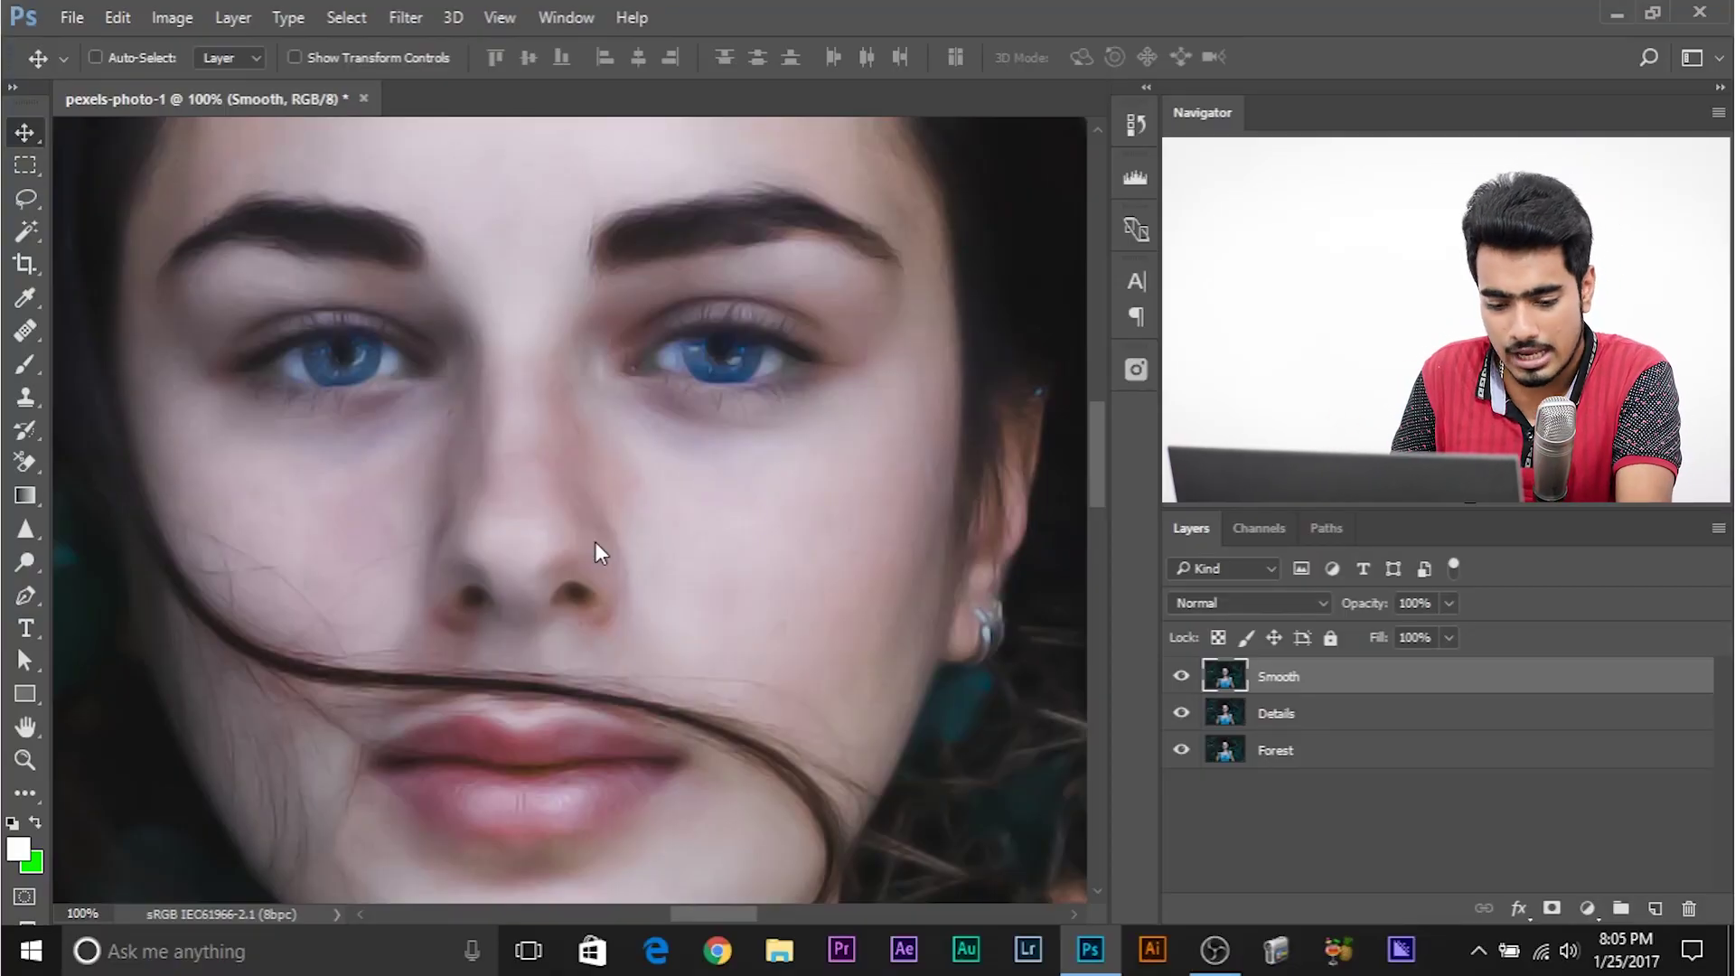
{"action": "key", "text": "ctrl"}
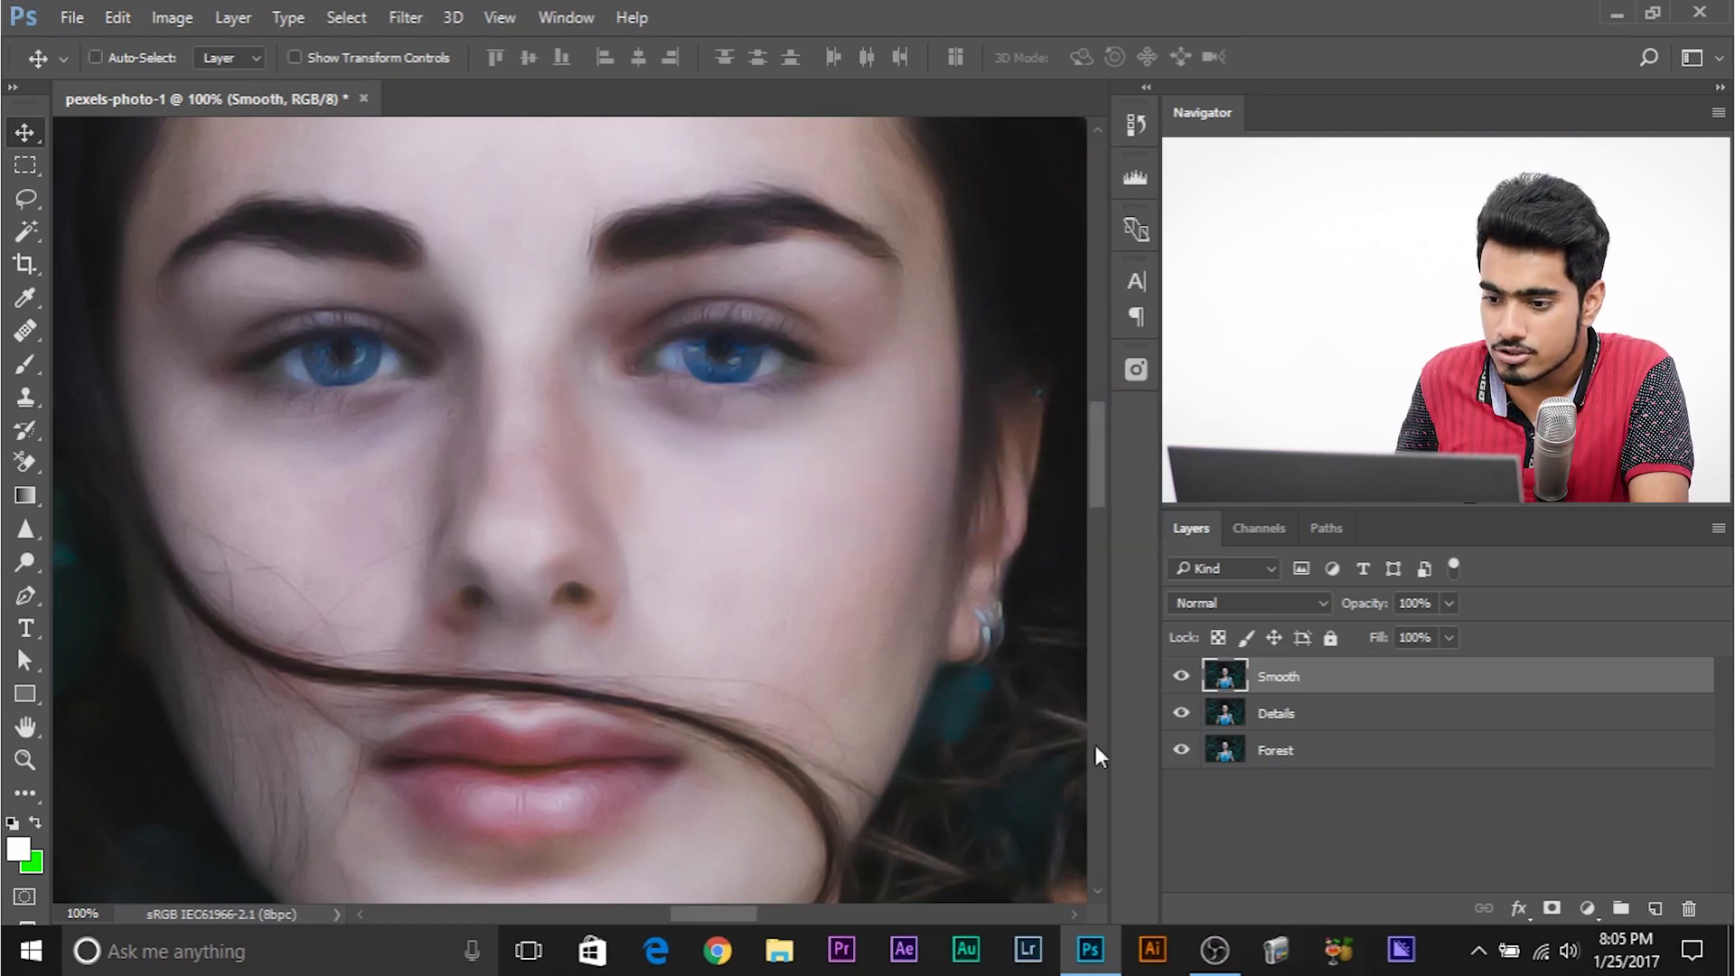
Hide the Smooth layer, select Details, and bring up the Filter > Other submenu.
{"action": "left_click", "coordinate": [1291, 720]}
{"action": "left_click", "coordinate": [1288, 691]}
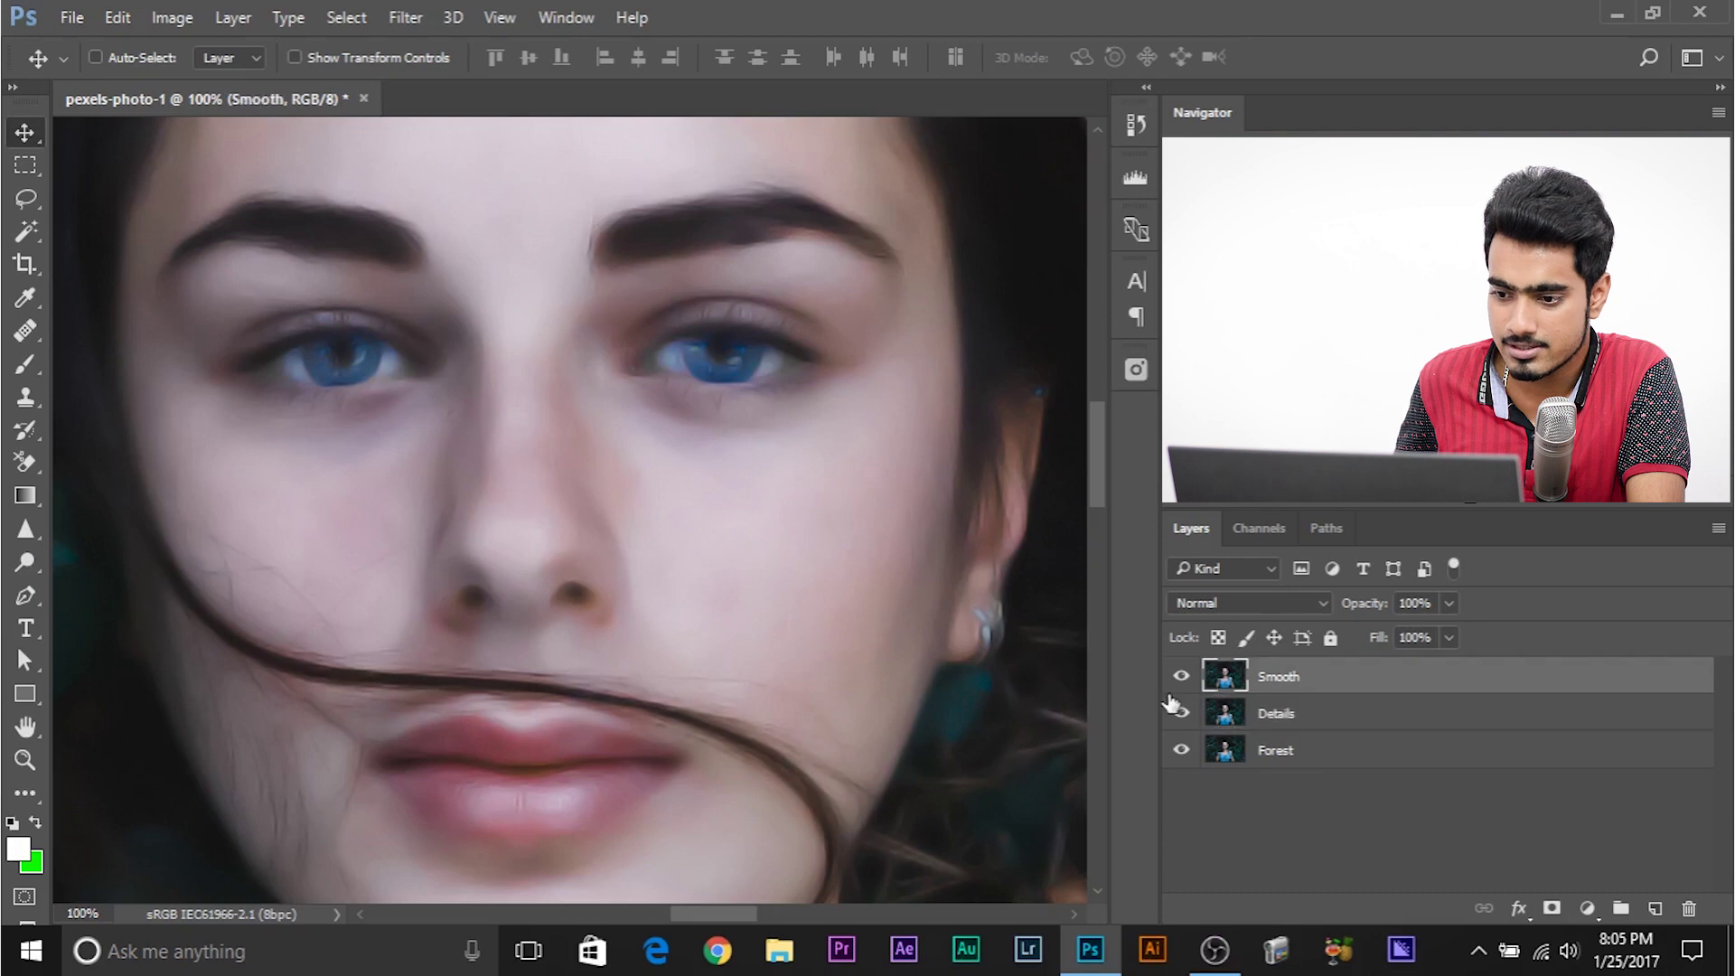
{"action": "left_click", "coordinate": [1182, 678]}
{"action": "left_click", "coordinate": [1288, 719]}
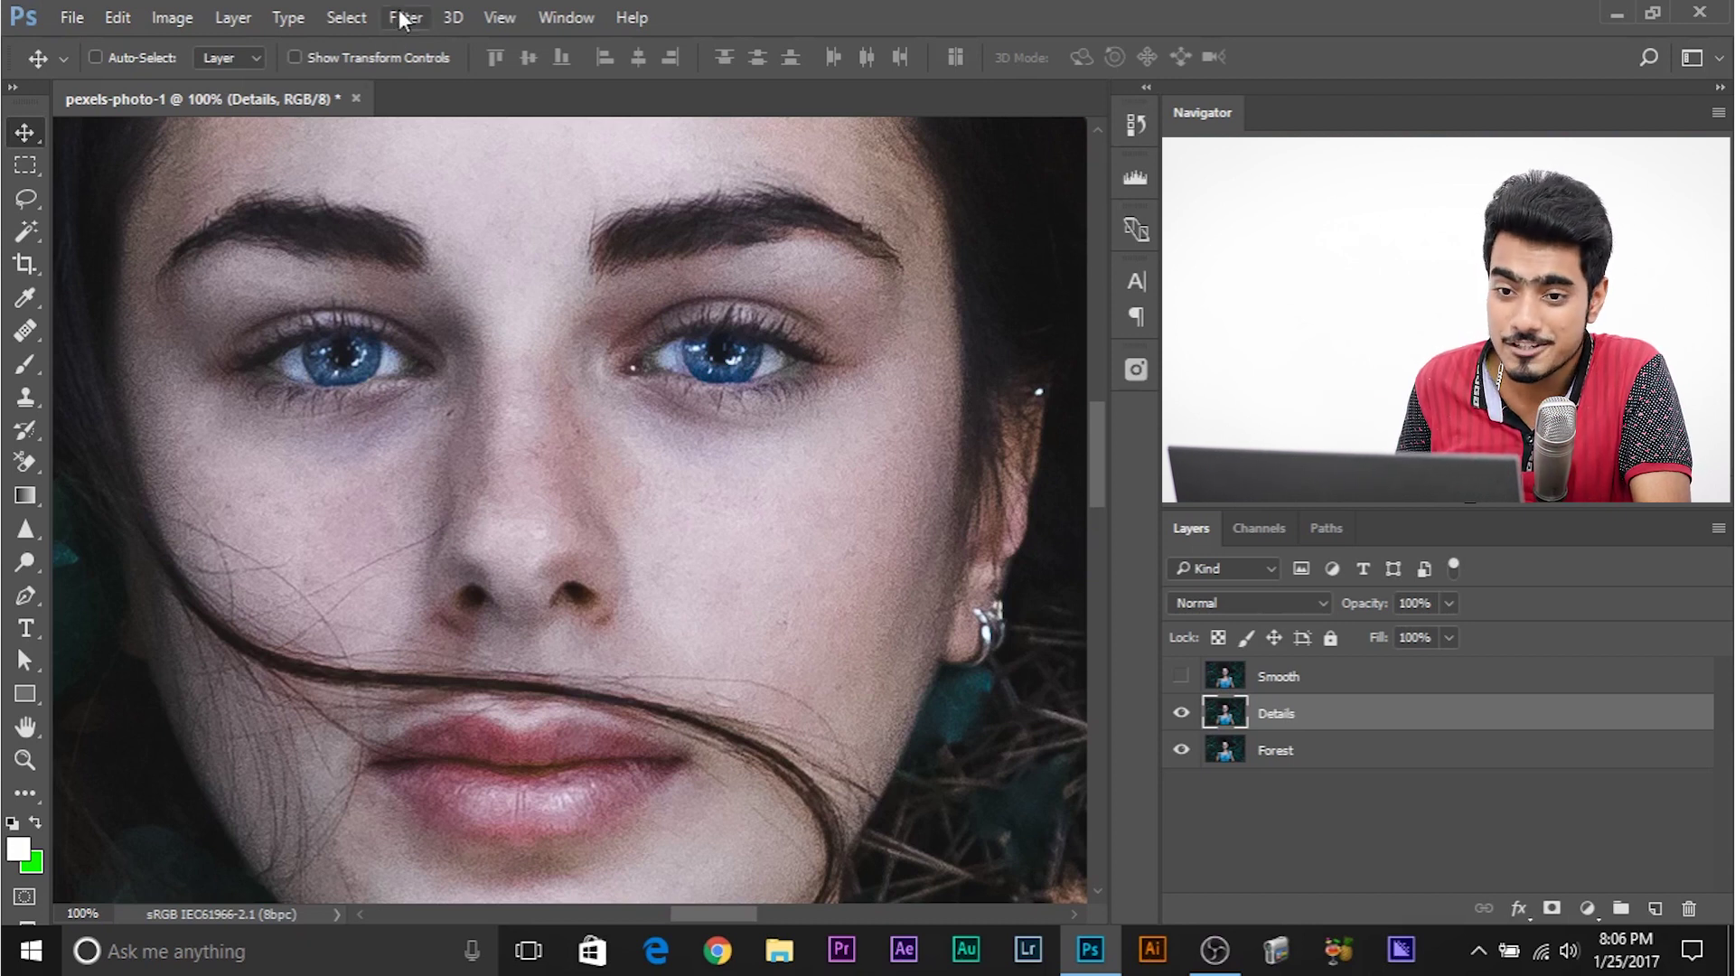
{"action": "left_click", "coordinate": [402, 18]}
{"action": "mouse_move", "coordinate": [587, 515]}
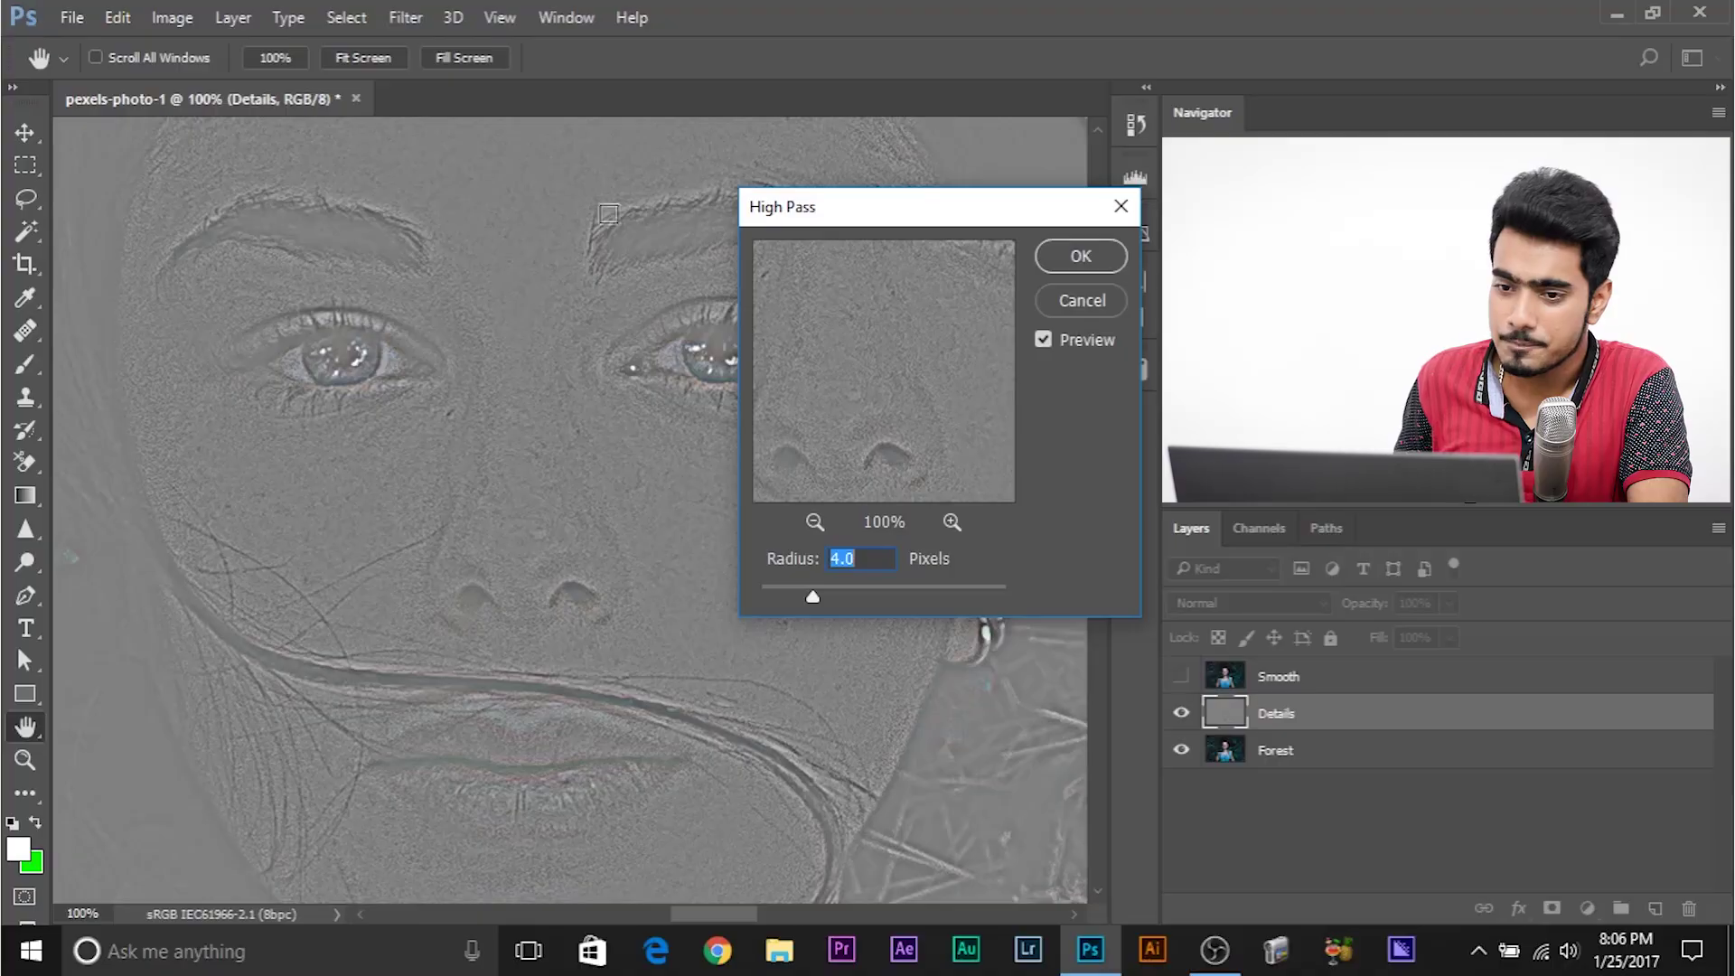
Preview High Pass radii between 1.0 and 2.5 while zoomed in on the skin.
{"action": "left_click_drag", "start_coordinate": [802, 212], "coordinate": [757, 192]}
{"action": "left_click_drag", "start_coordinate": [768, 576], "coordinate": [757, 573]}
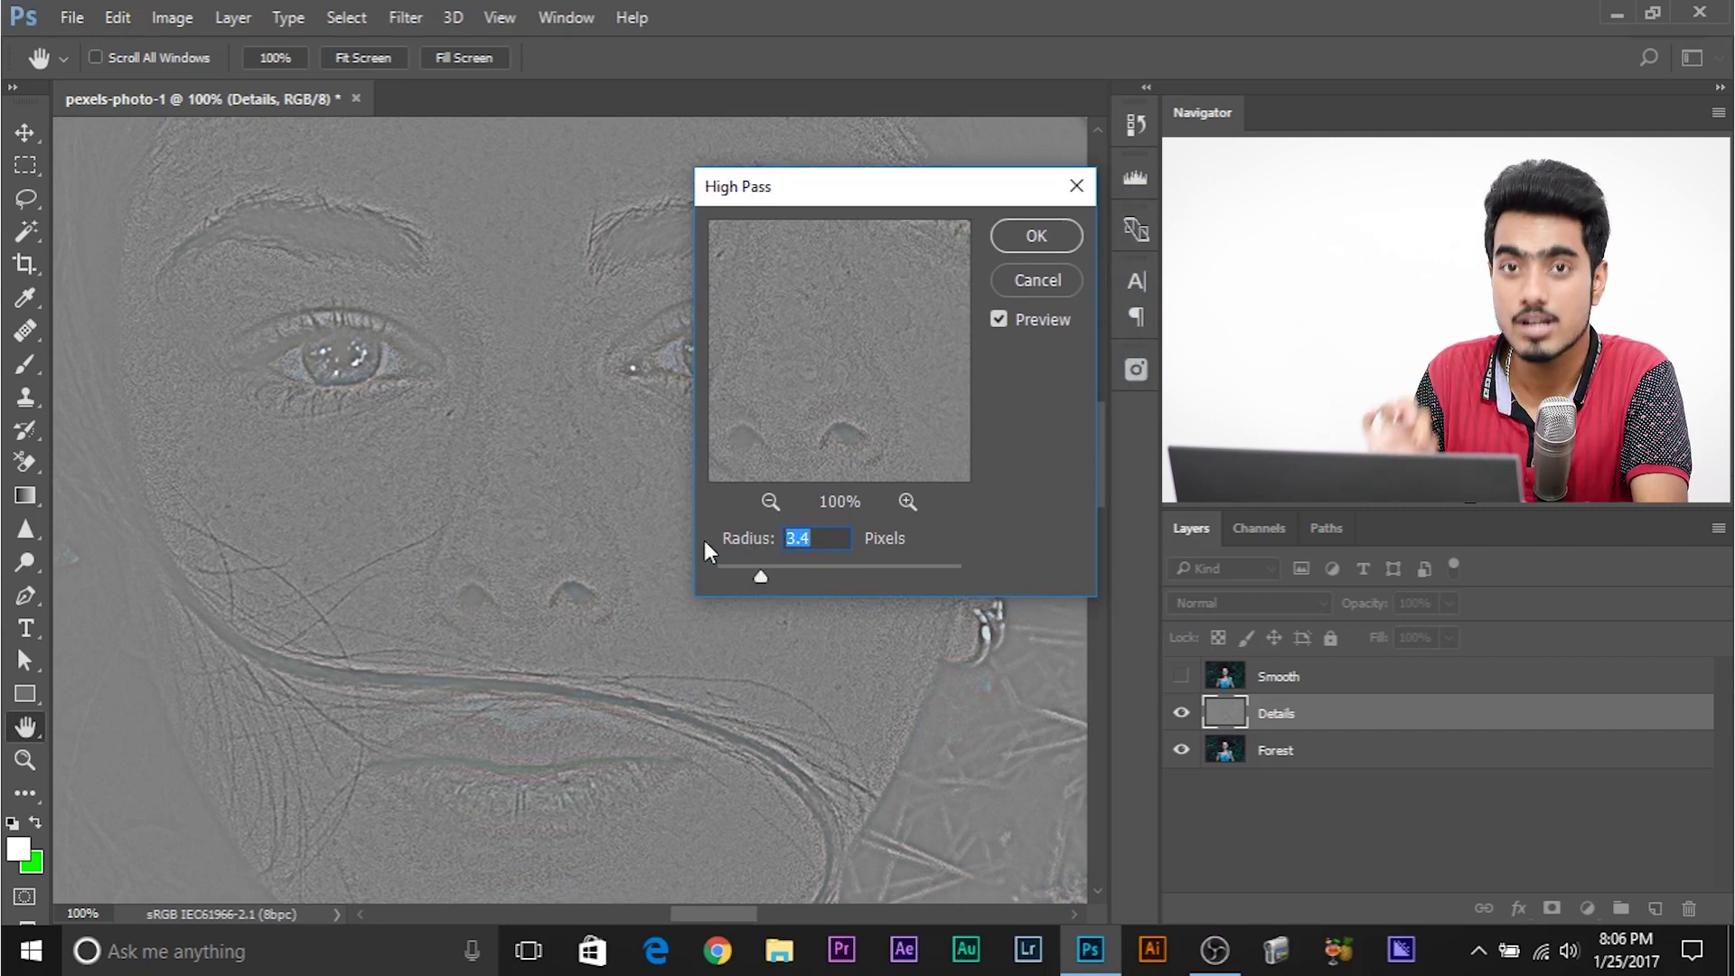
{"action": "key", "text": "ctrl+plus"}
{"action": "key", "text": "ctrl+plus"}
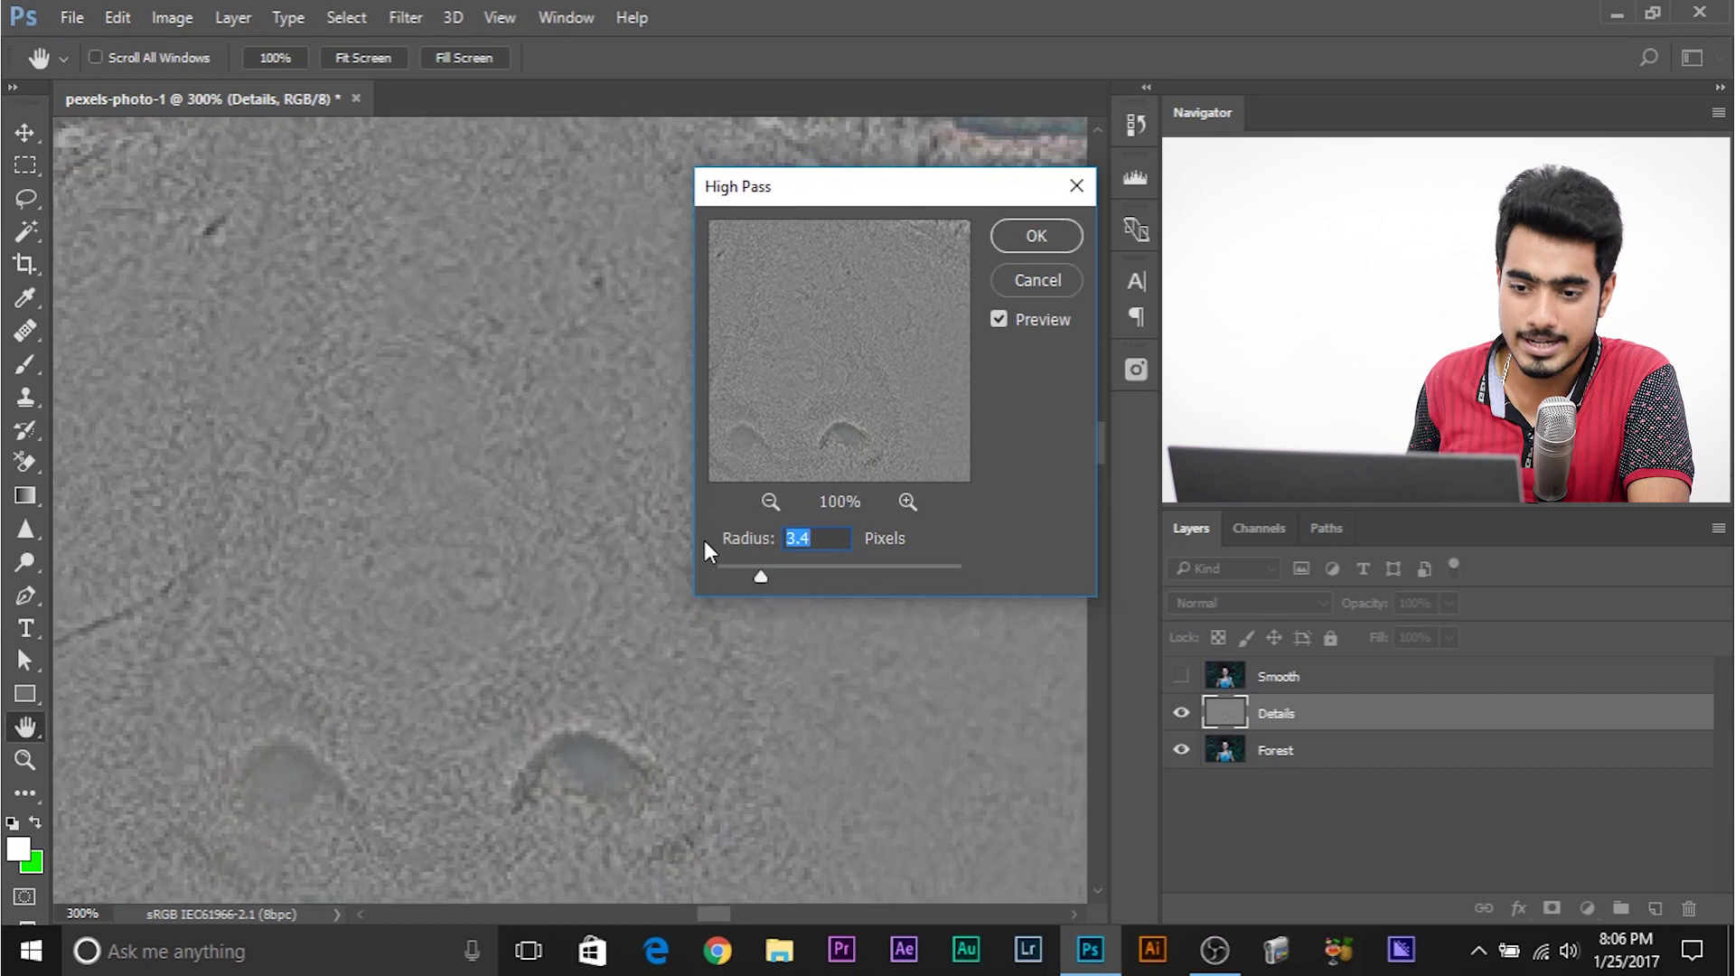
{"action": "scroll", "coordinate": [370, 512], "scroll_direction": "up", "scroll_amount": 5}
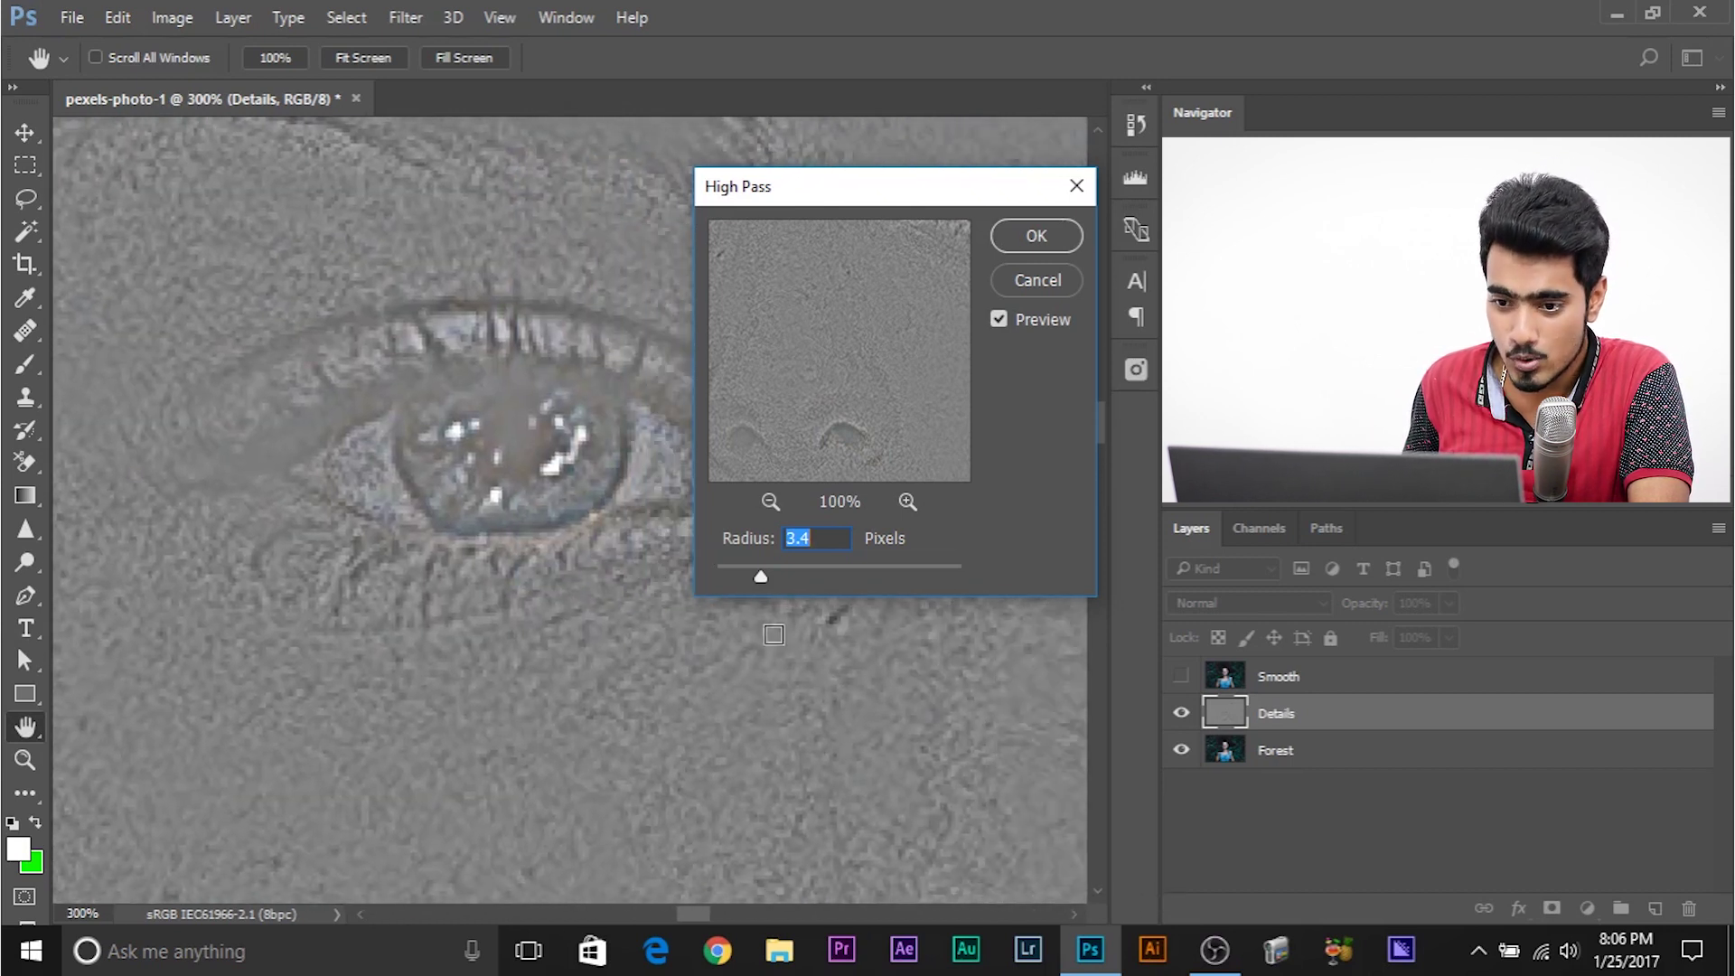
{"action": "left_click_drag", "start_coordinate": [727, 568], "coordinate": [730, 569]}
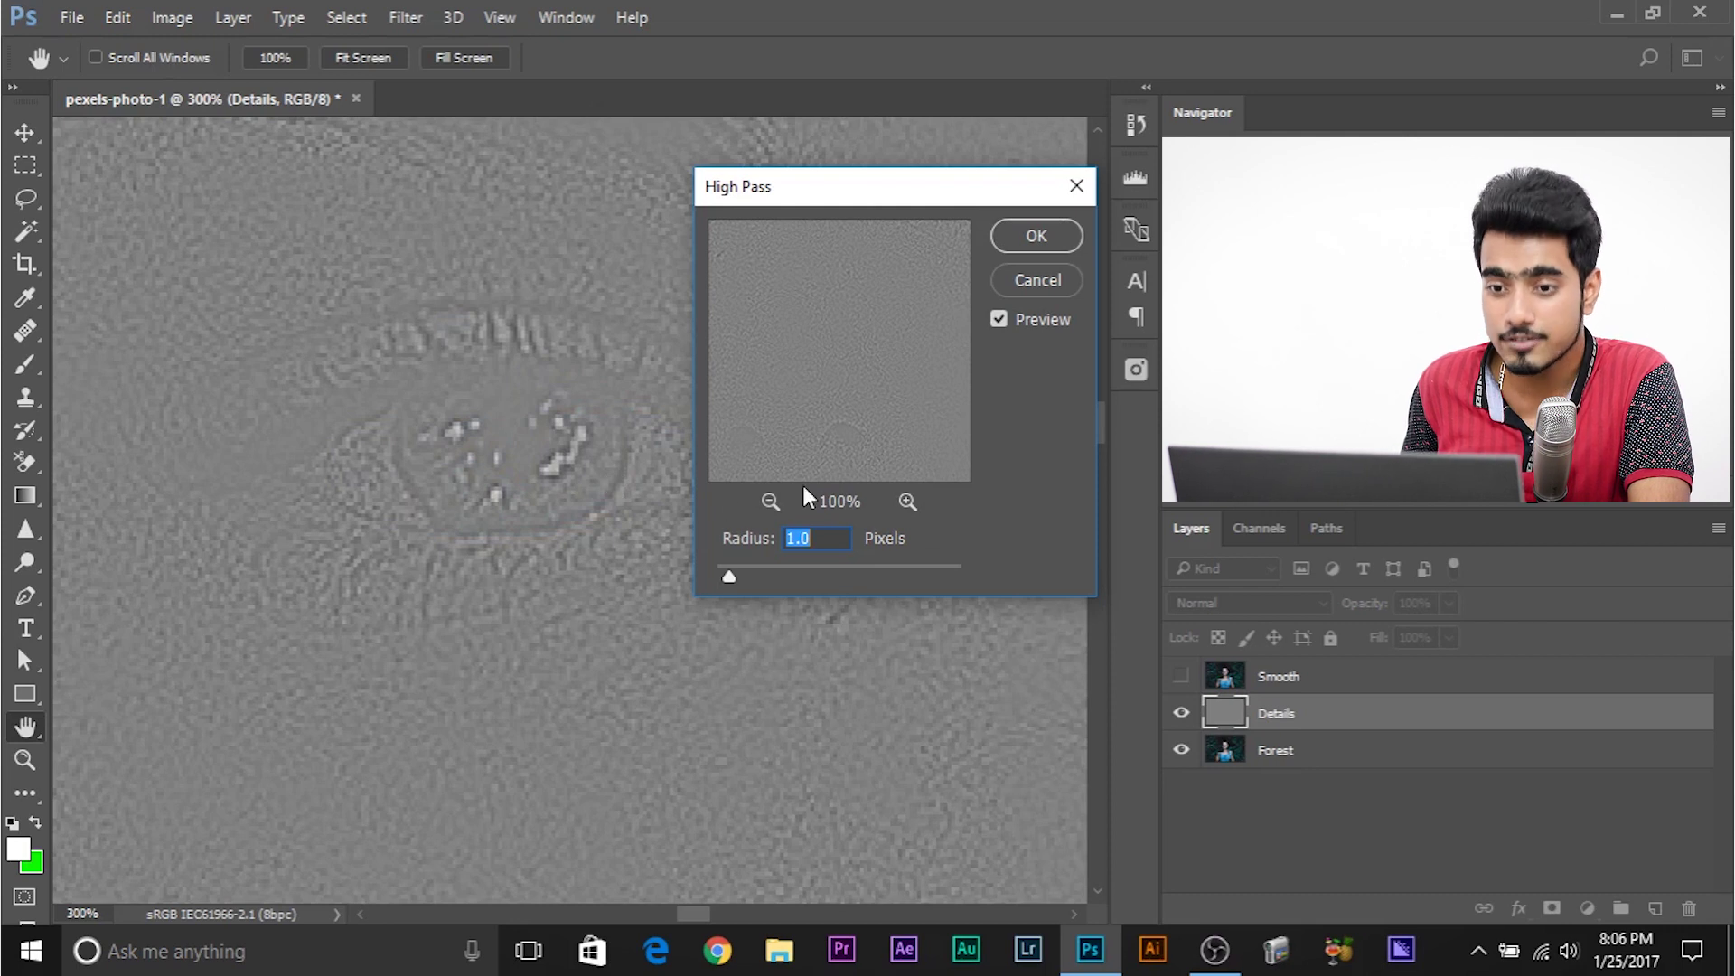
{"action": "left_click_drag", "start_coordinate": [527, 259], "coordinate": [438, 581]}
{"action": "left_click_drag", "start_coordinate": [372, 360], "coordinate": [623, 348]}
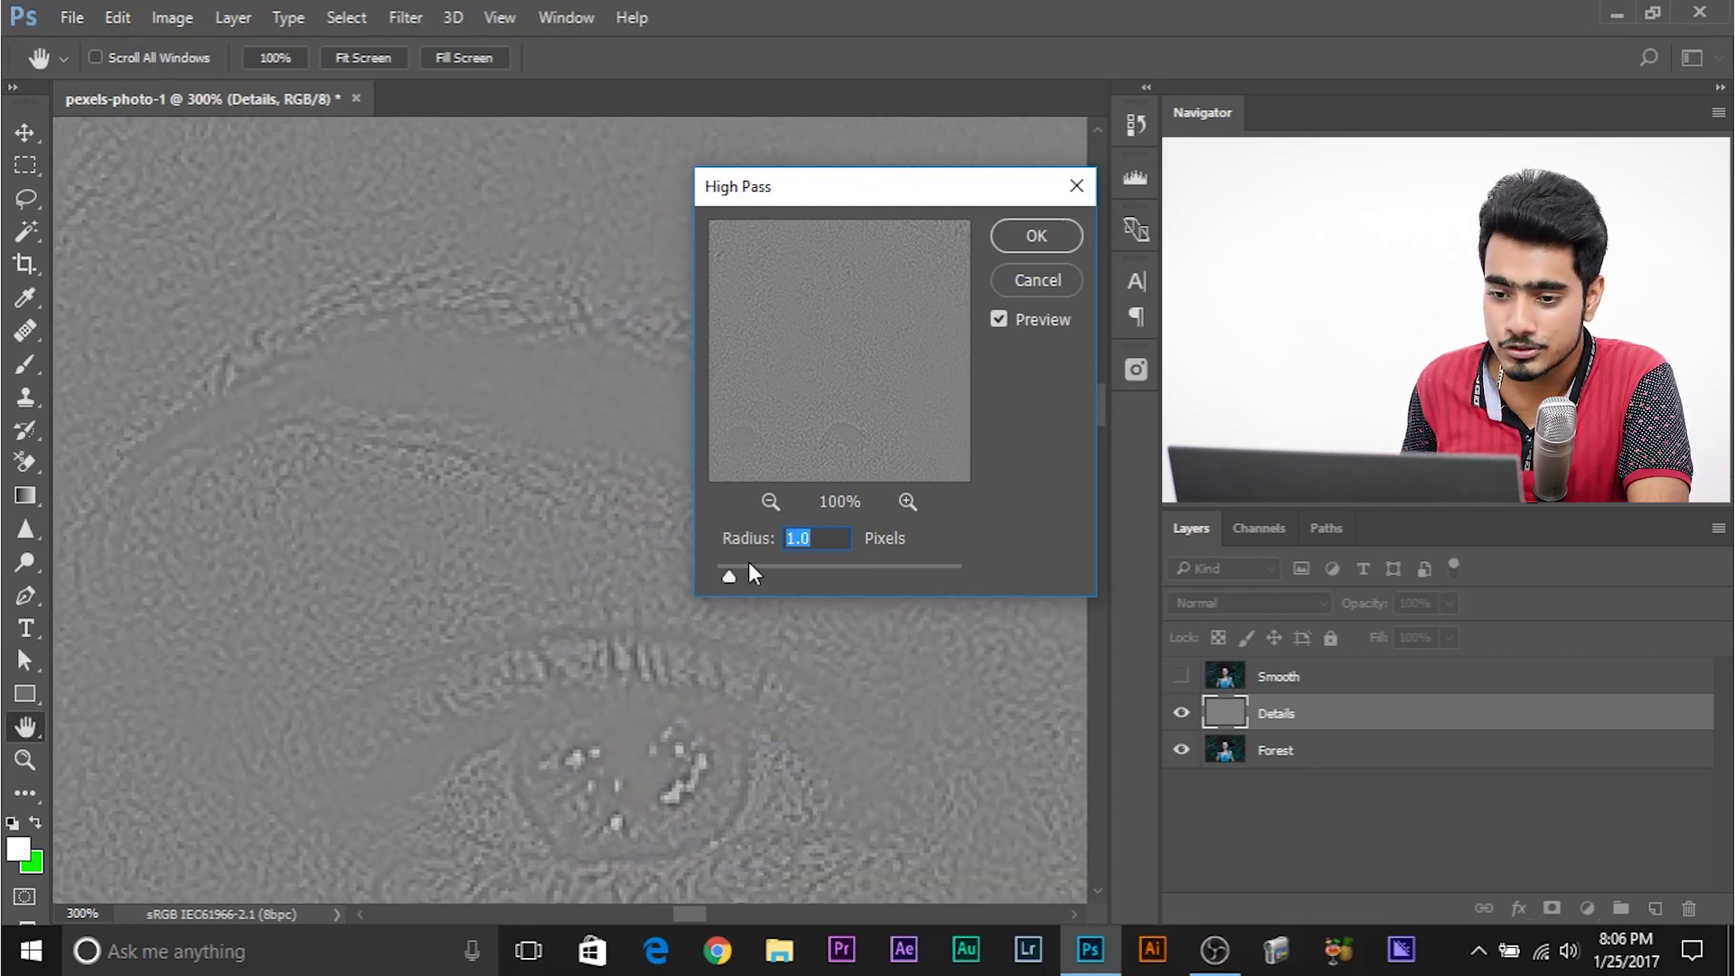
{"action": "left_click_drag", "start_coordinate": [748, 564], "coordinate": [750, 570]}
{"action": "key", "text": "ctrl+minus"}
{"action": "key", "text": "ctrl+minus"}
{"action": "key", "text": "ctrl+minus"}
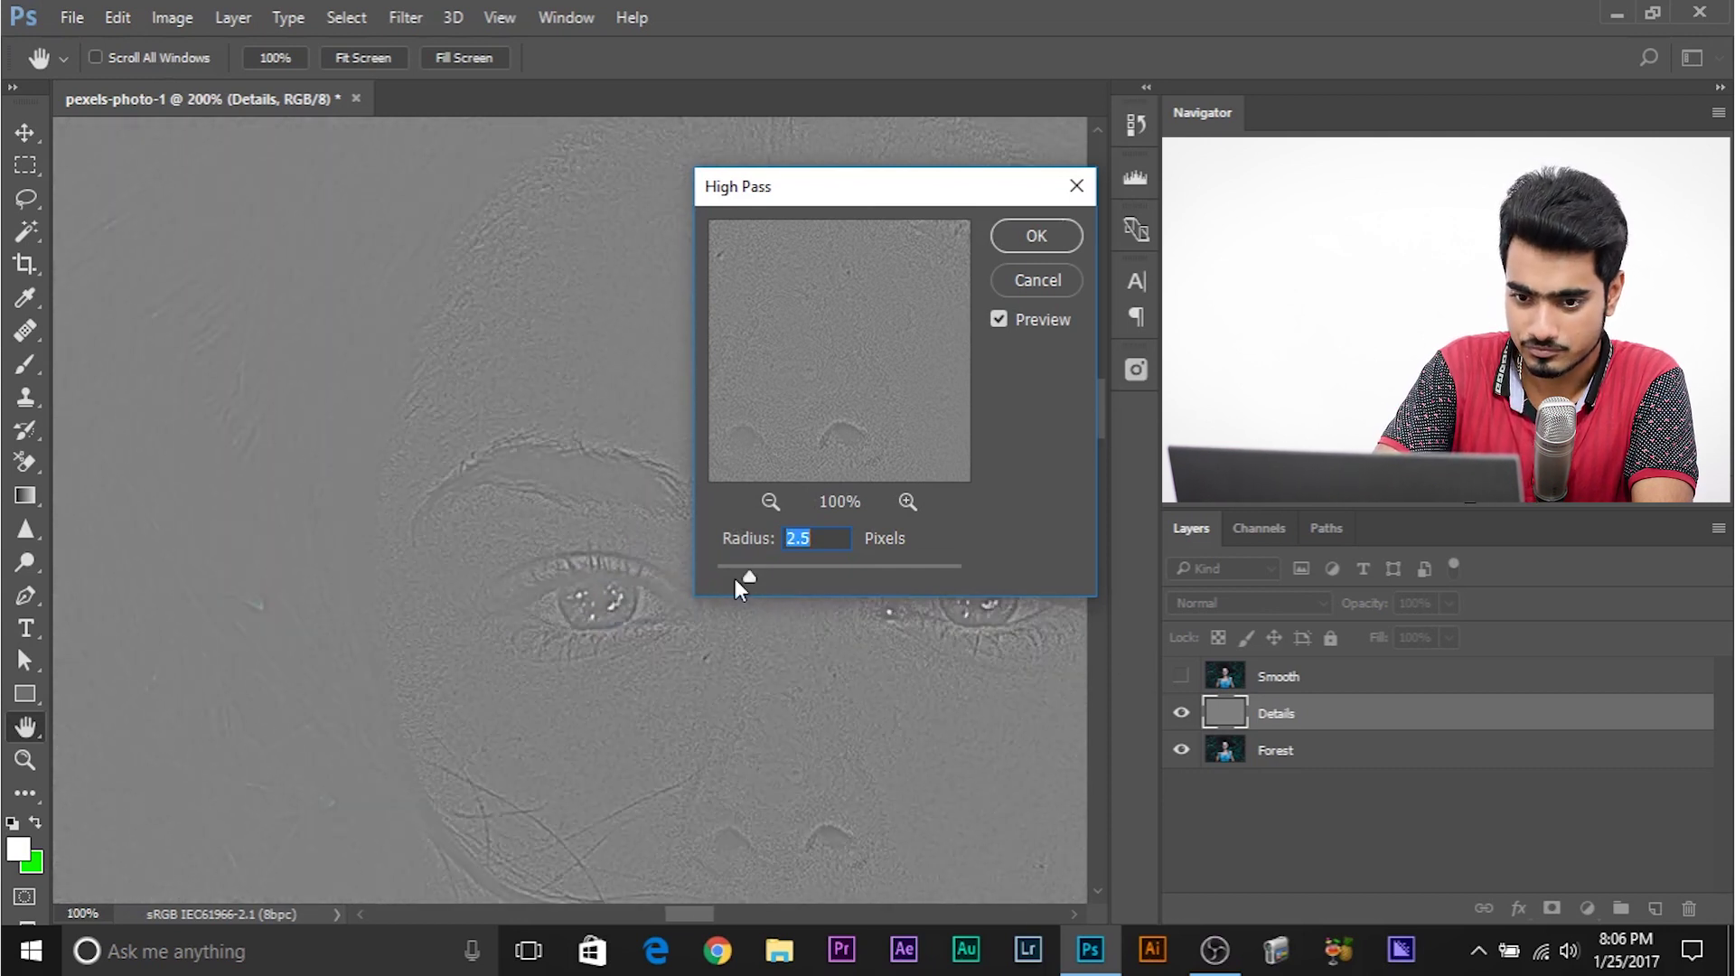
{"action": "key", "text": "ctrl+plus"}
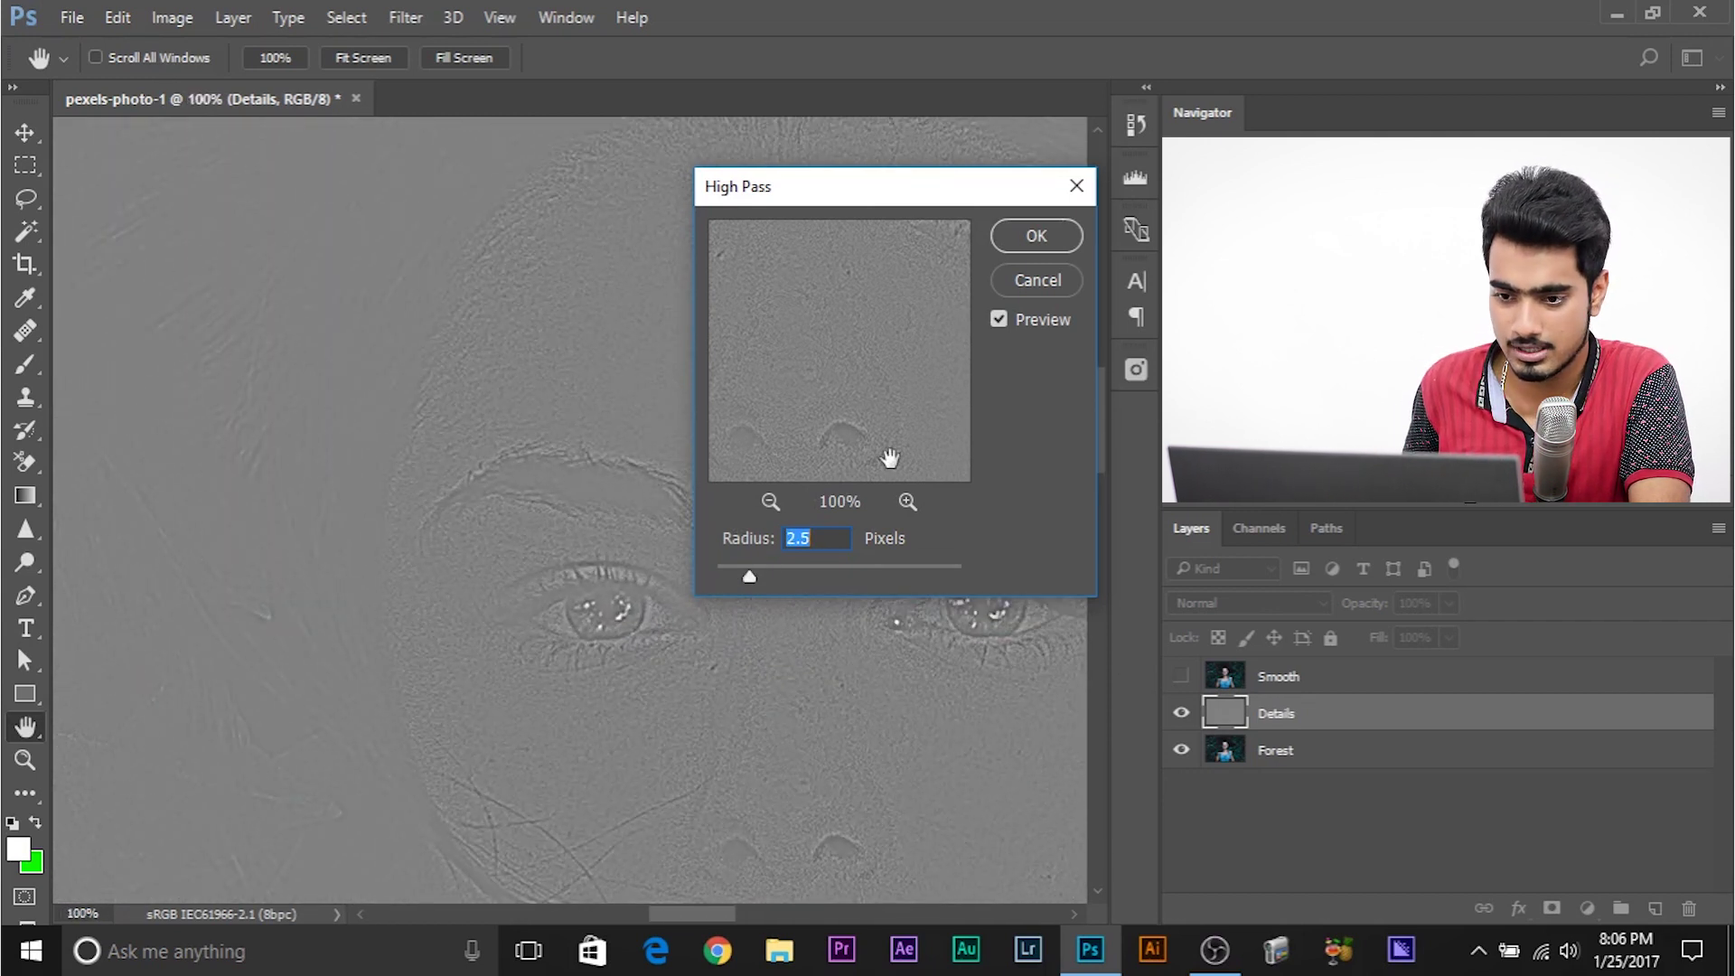
Set the High Pass radius to 4.5 pixels and apply it to Details.
{"action": "left_click_drag", "start_coordinate": [750, 575], "coordinate": [810, 575]}
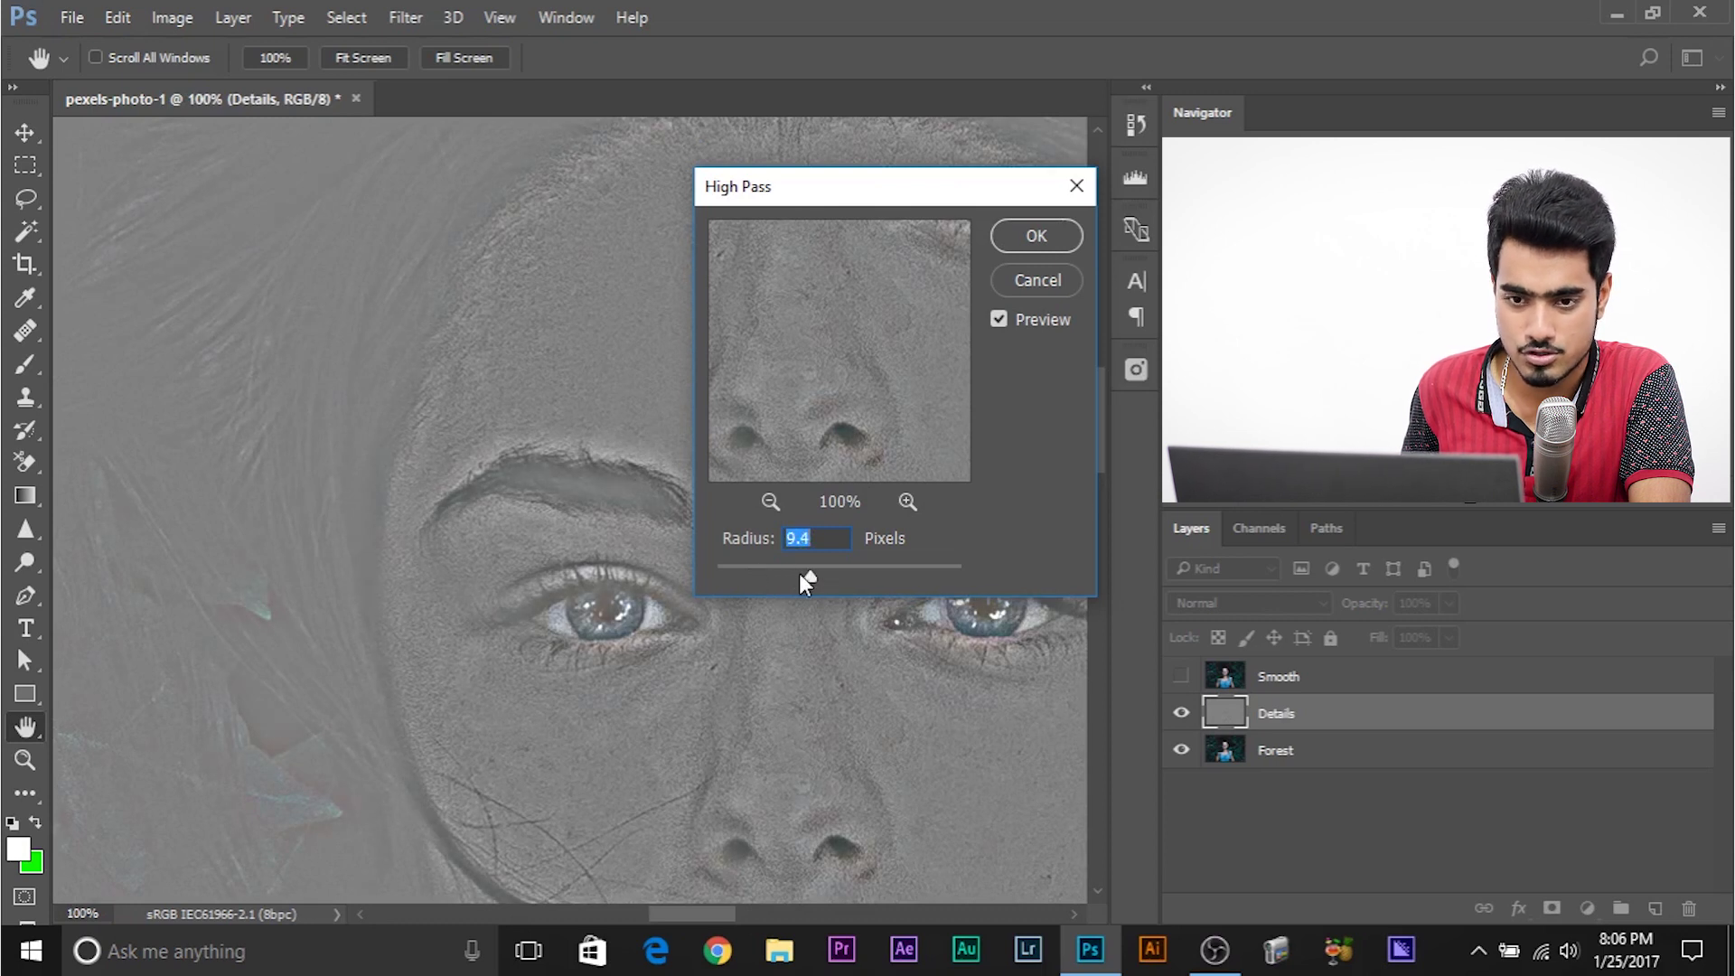
{"action": "left_click_drag", "start_coordinate": [801, 573], "coordinate": [782, 572]}
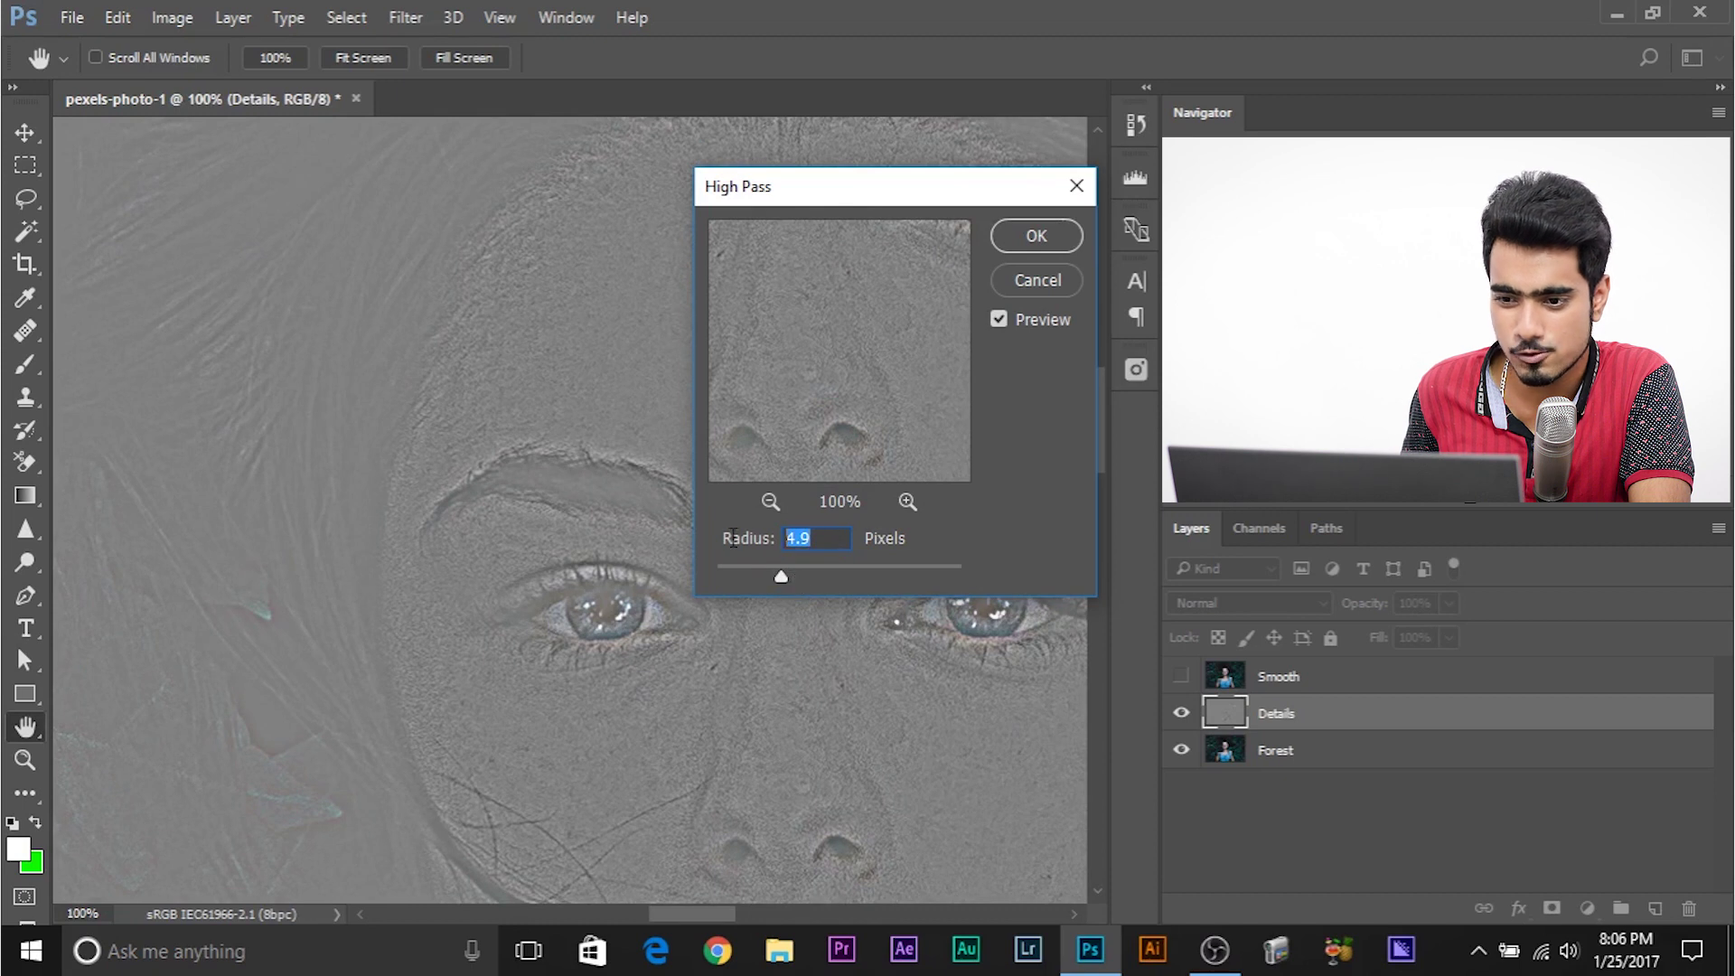
{"action": "type", "text": "4."}
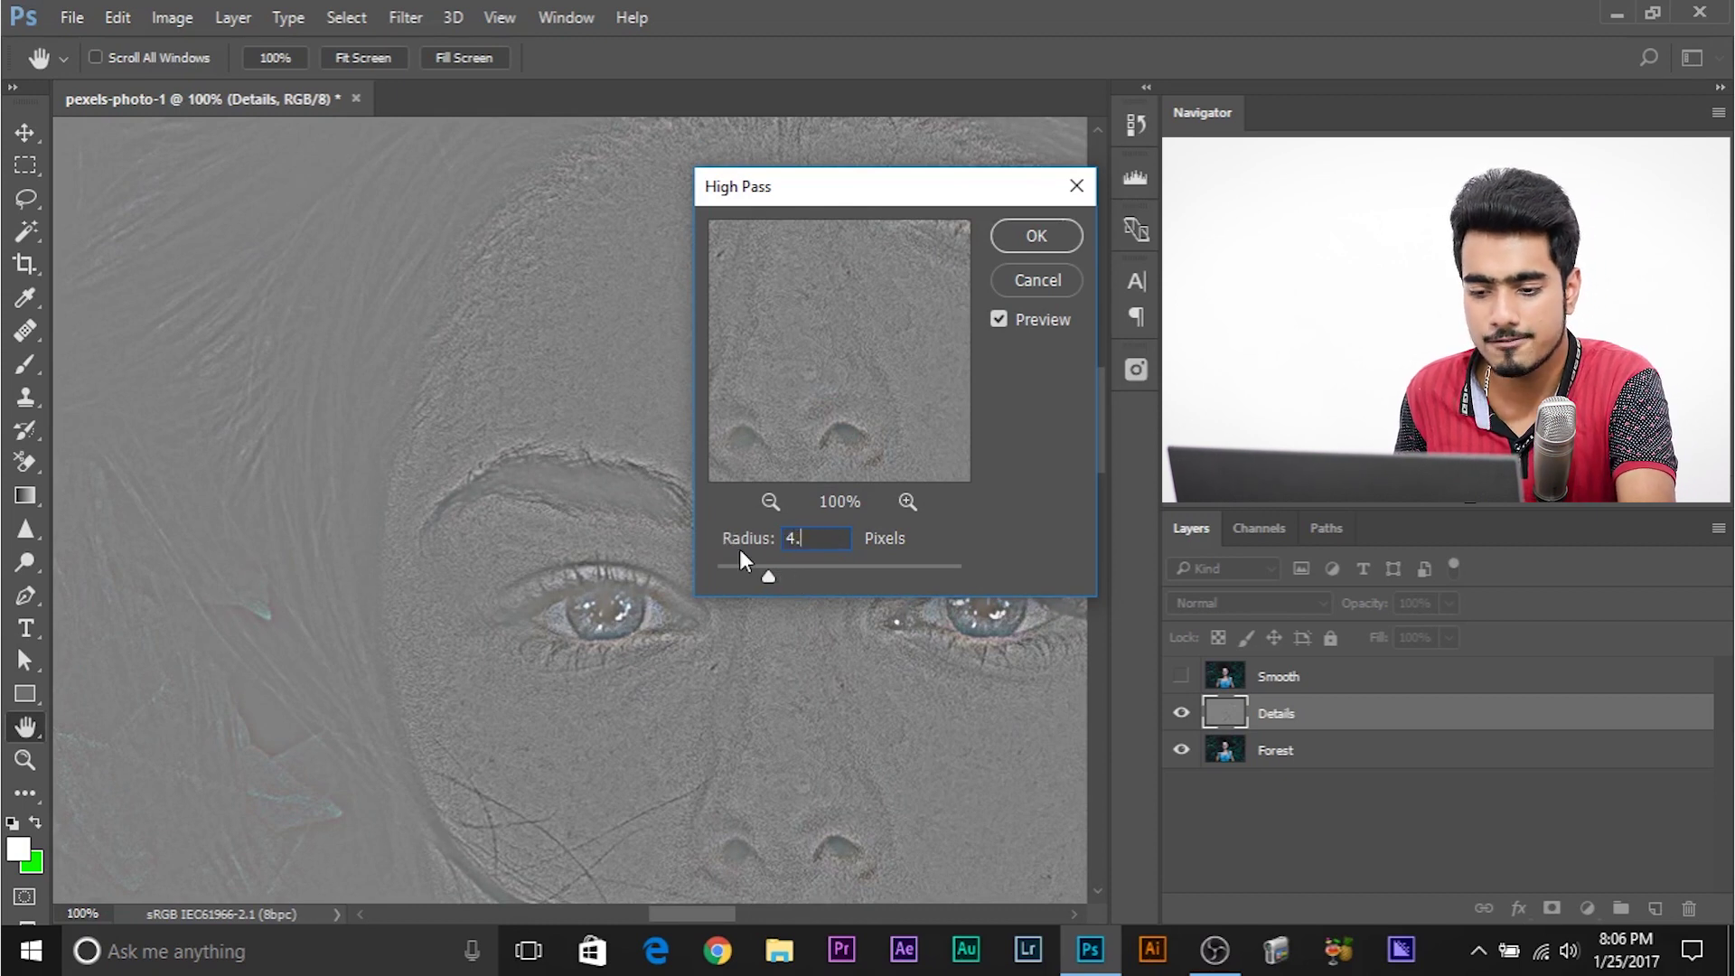
{"action": "type", "text": "5"}
{"action": "left_click", "coordinate": [1018, 239]}
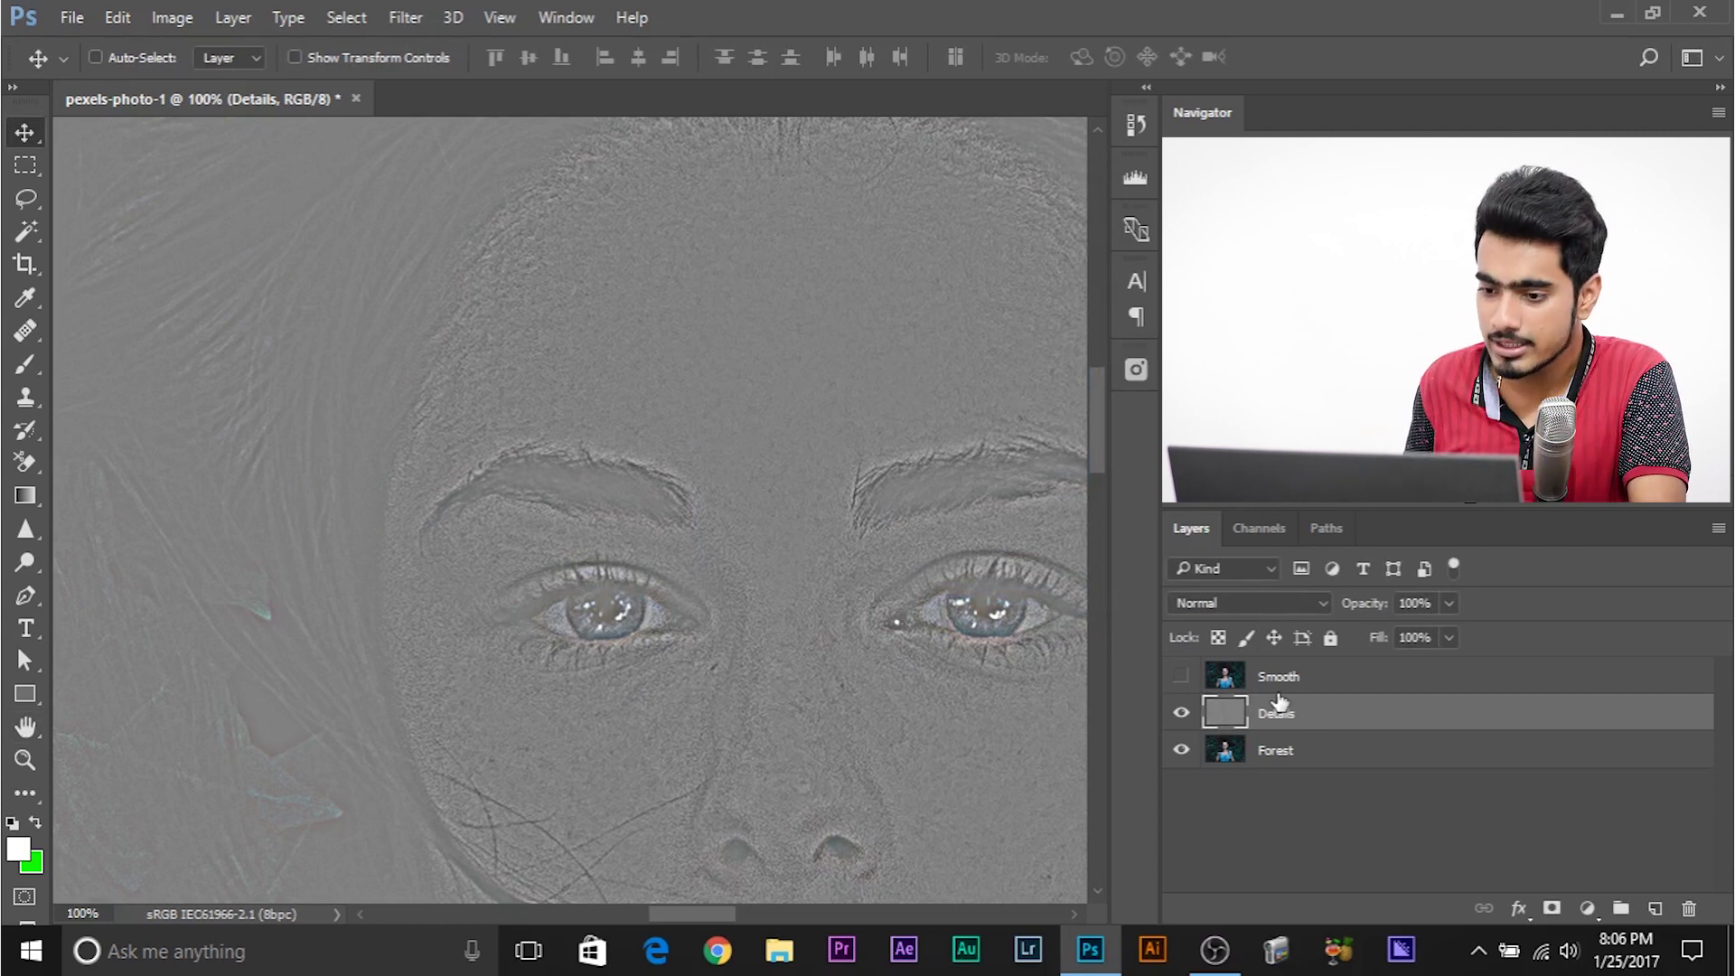
Drag Details above Smooth and switch its blend mode to Overlay.
{"action": "left_click_drag", "start_coordinate": [1300, 723], "coordinate": [1294, 673]}
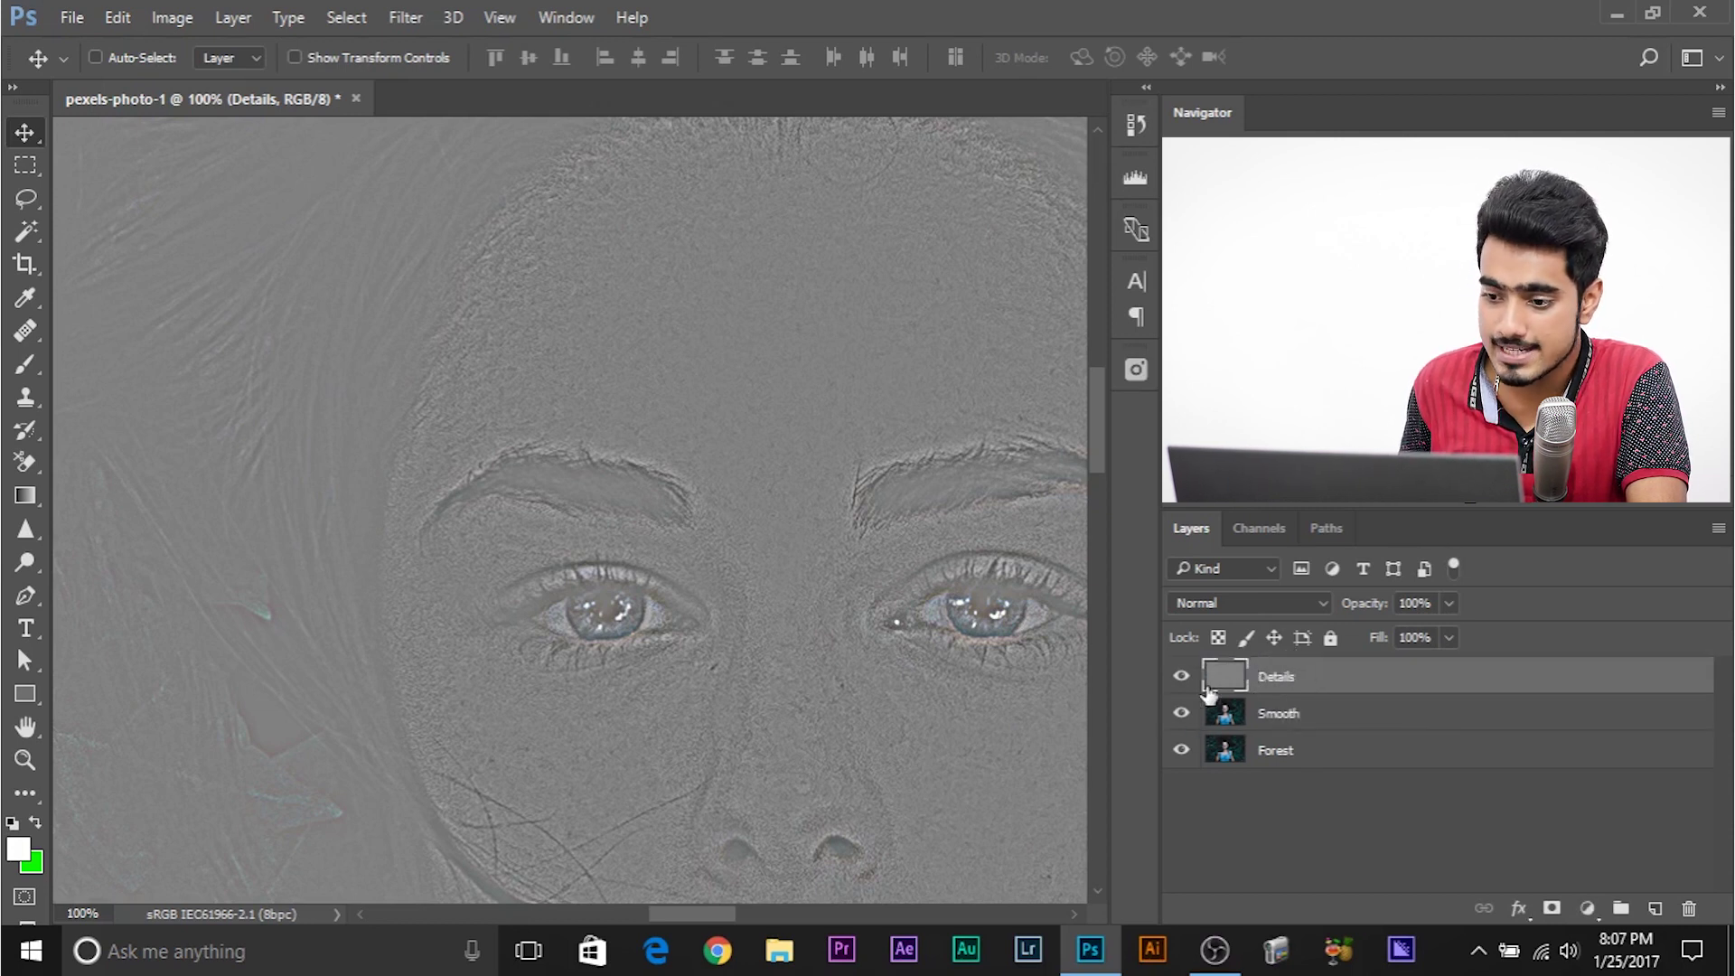
{"action": "left_click", "coordinate": [1269, 607]}
{"action": "left_click", "coordinate": [1211, 335]}
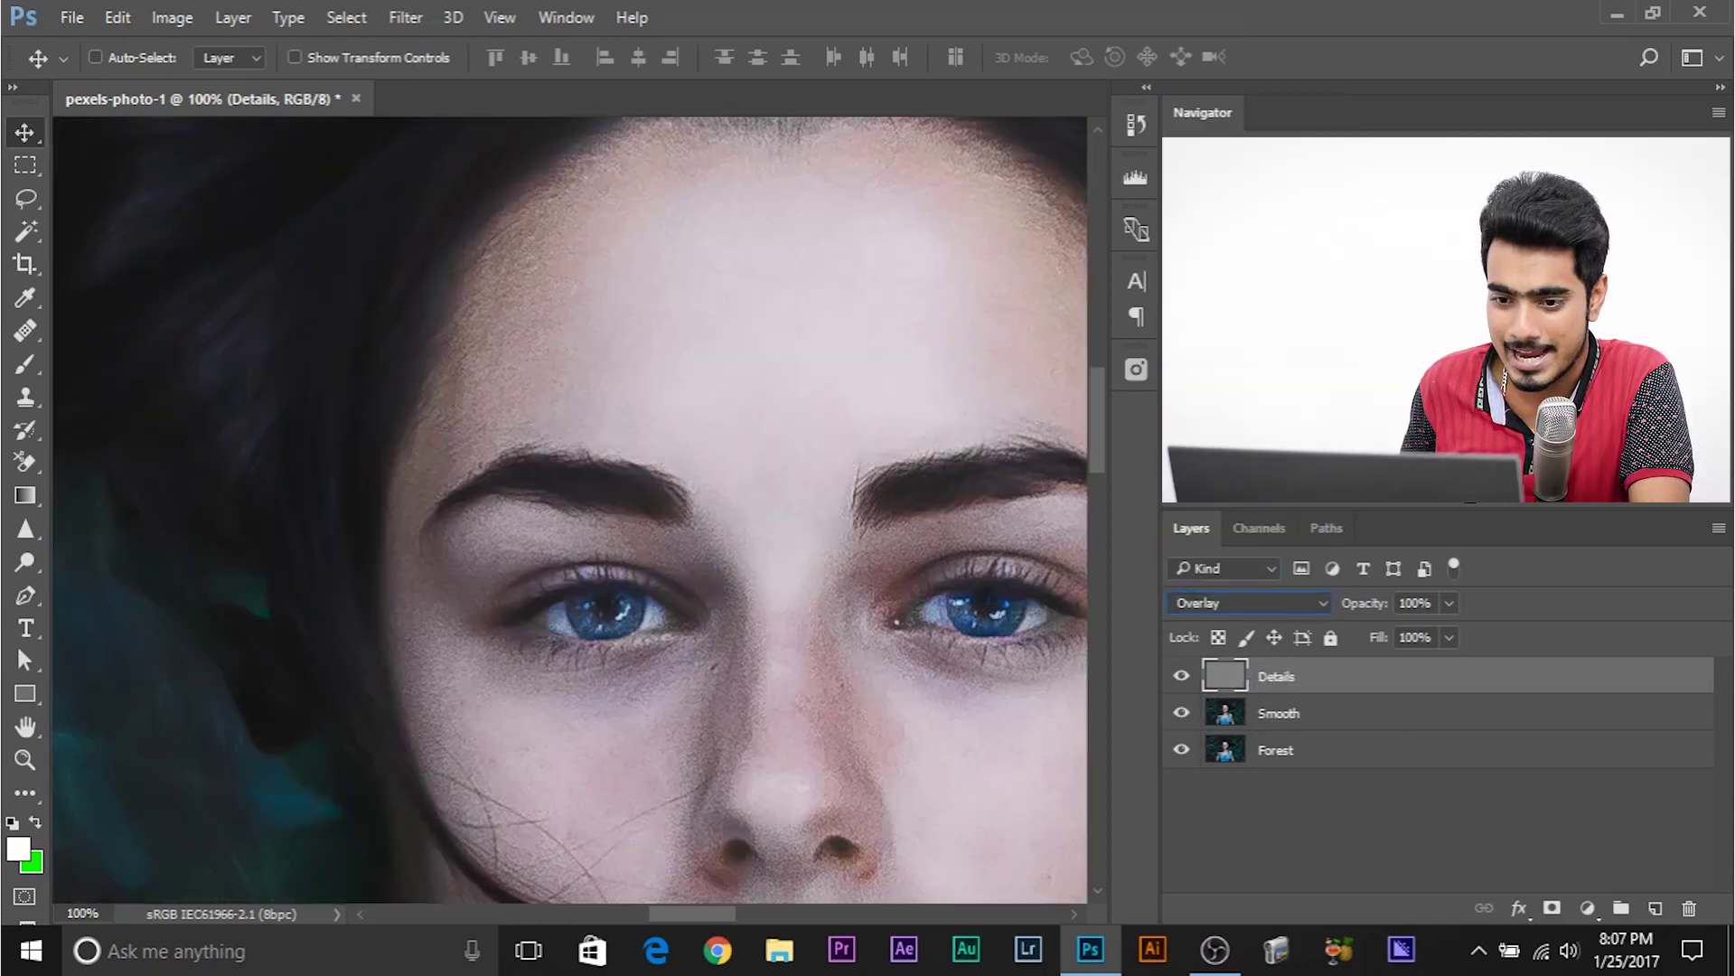
{"action": "key", "text": "ctrl+minus"}
{"action": "key", "text": "ctrl+minus"}
{"action": "key", "text": "ctrl+plus"}
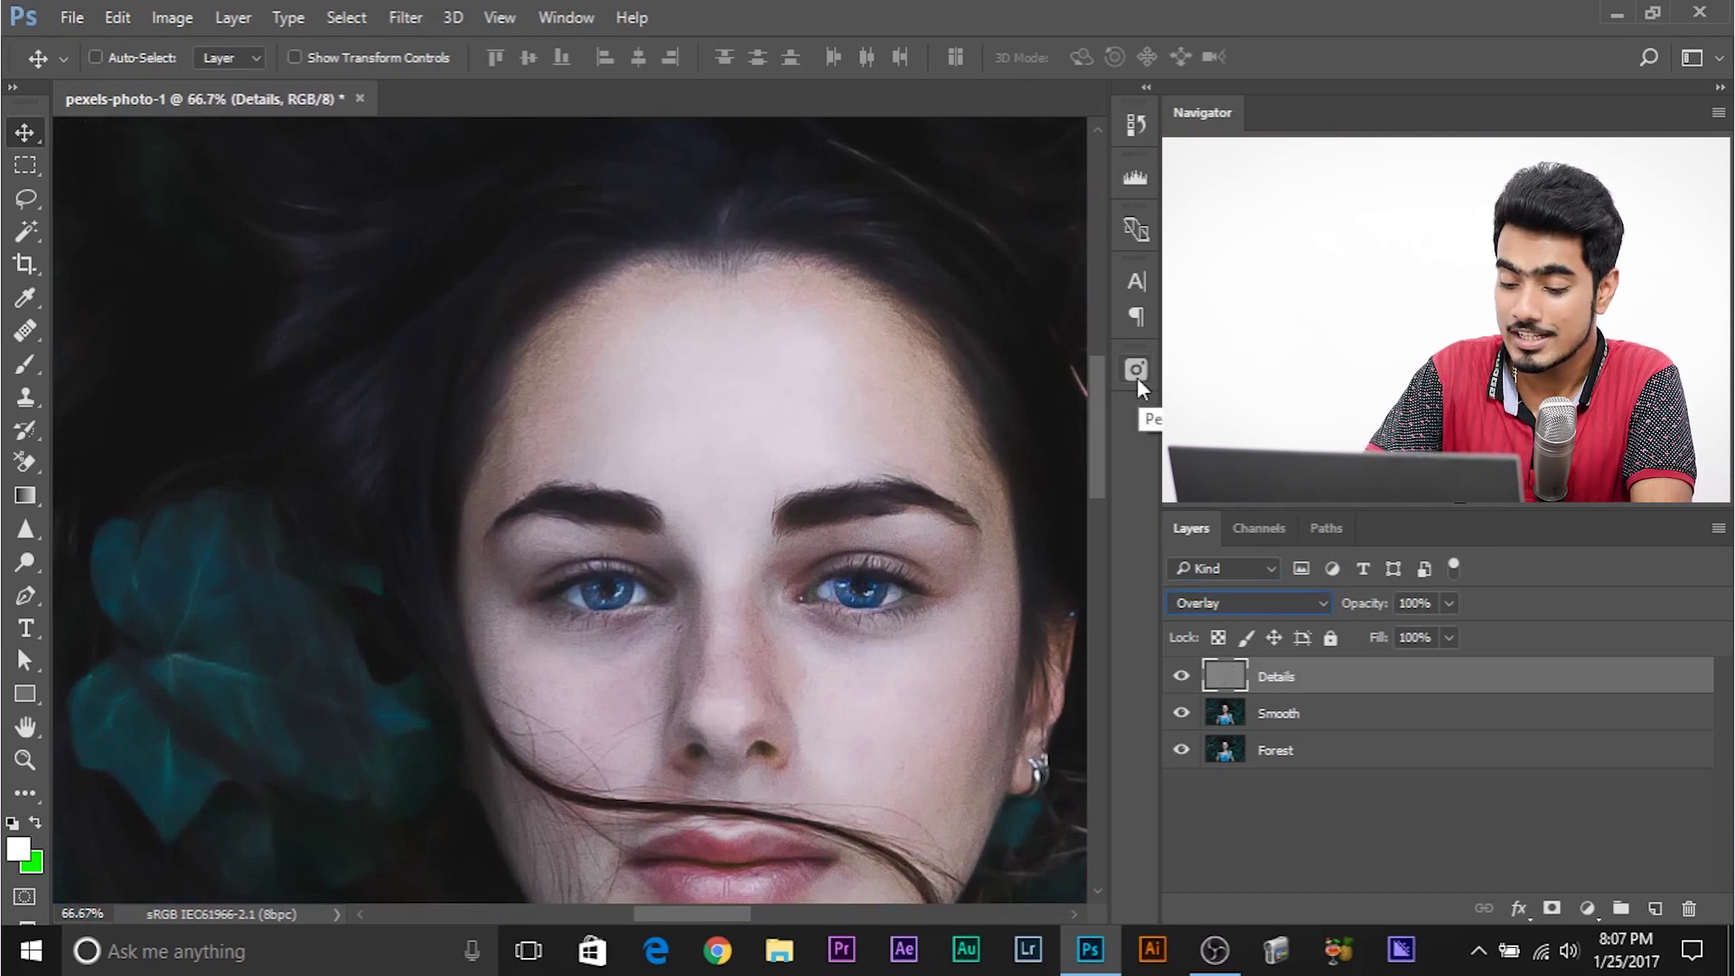
{"action": "key", "text": "ctrl+minus"}
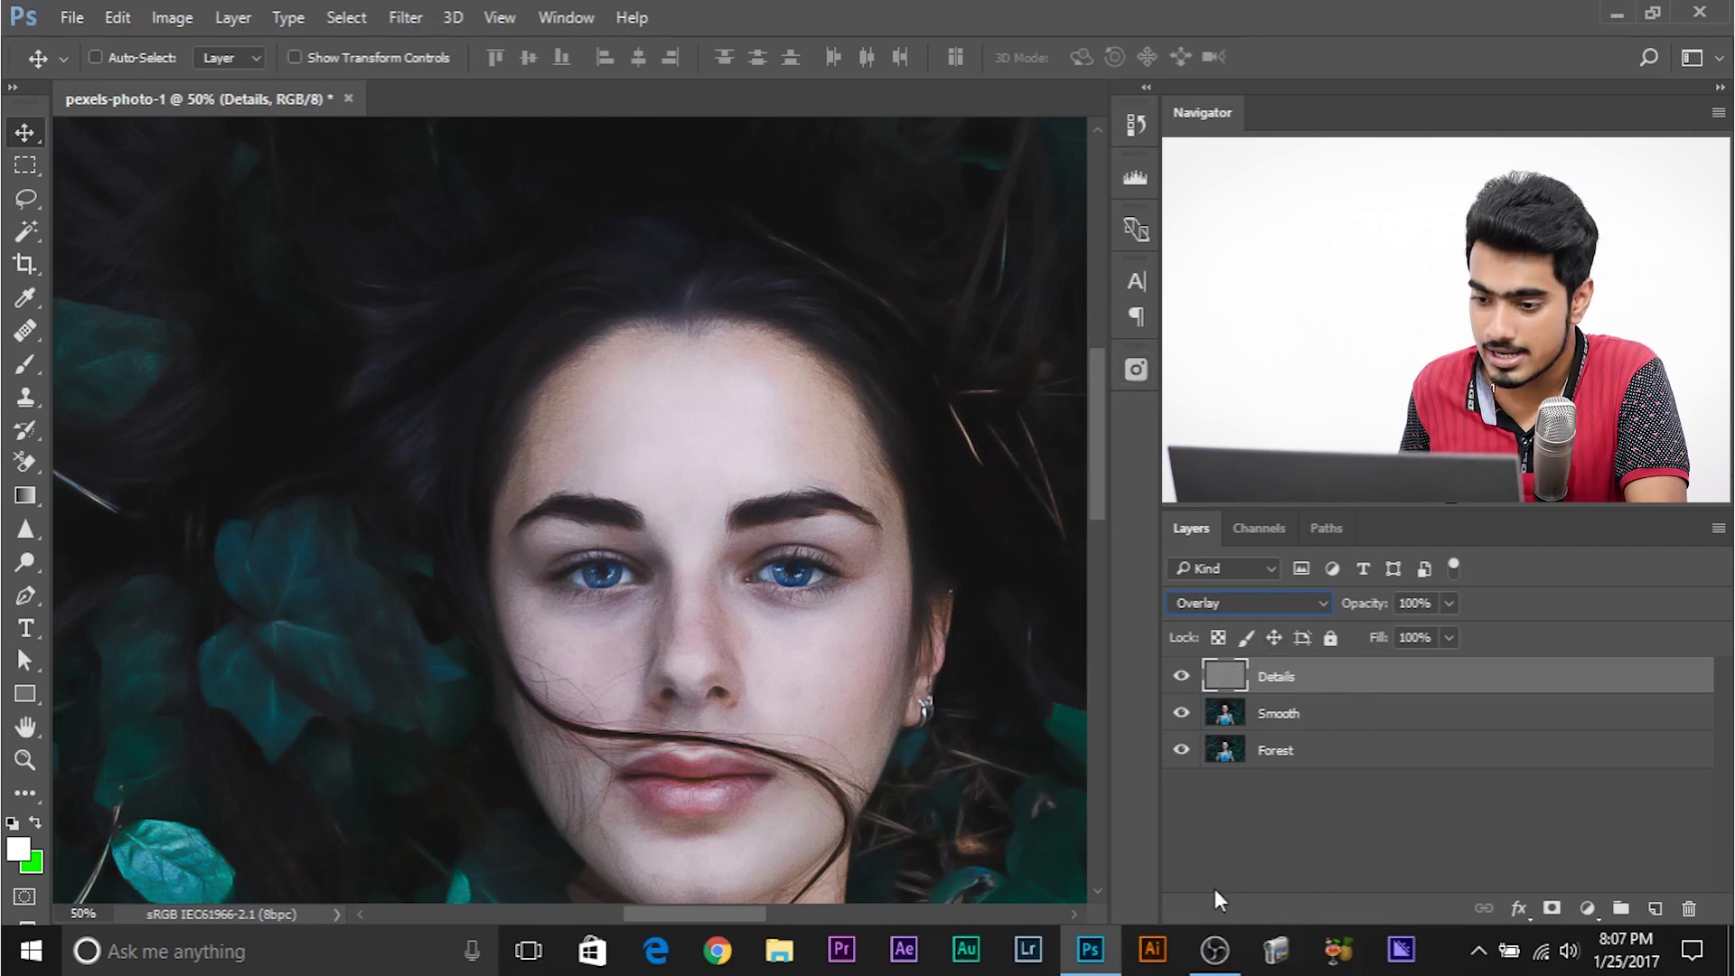
Select Details and Smooth and group them into Group 1 with Ctrl+G.
{"action": "left_click", "coordinate": [1360, 714], "text": "ctrl"}
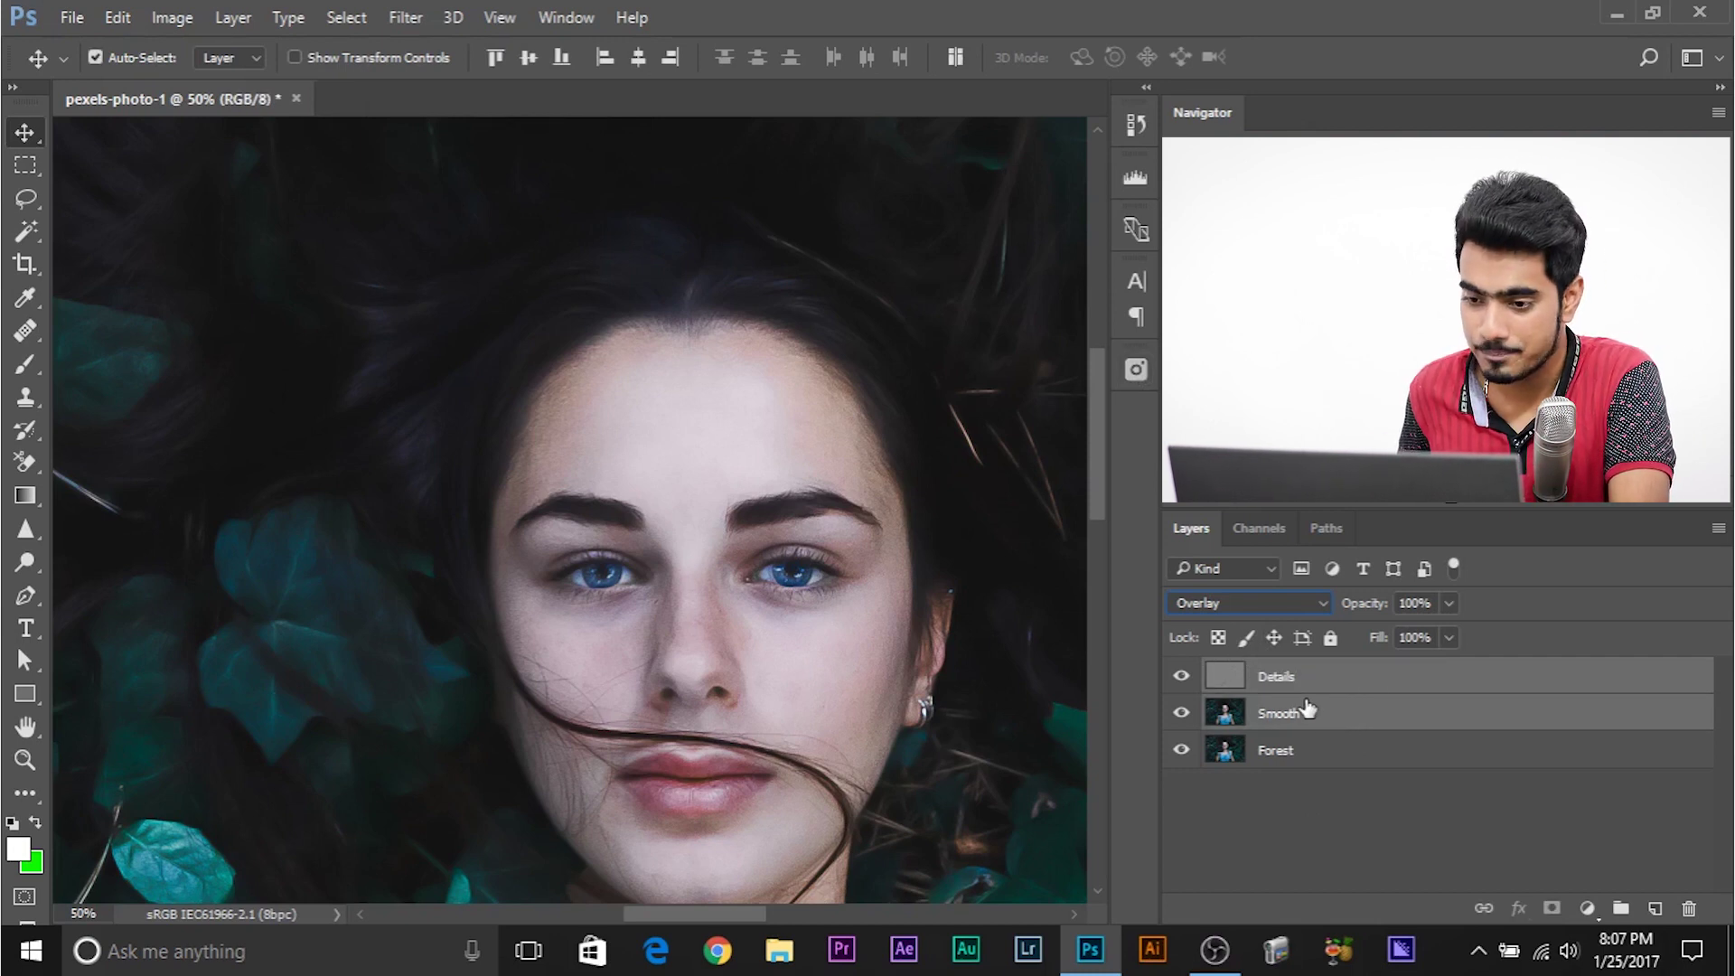
{"action": "key", "text": "ctrl+g"}
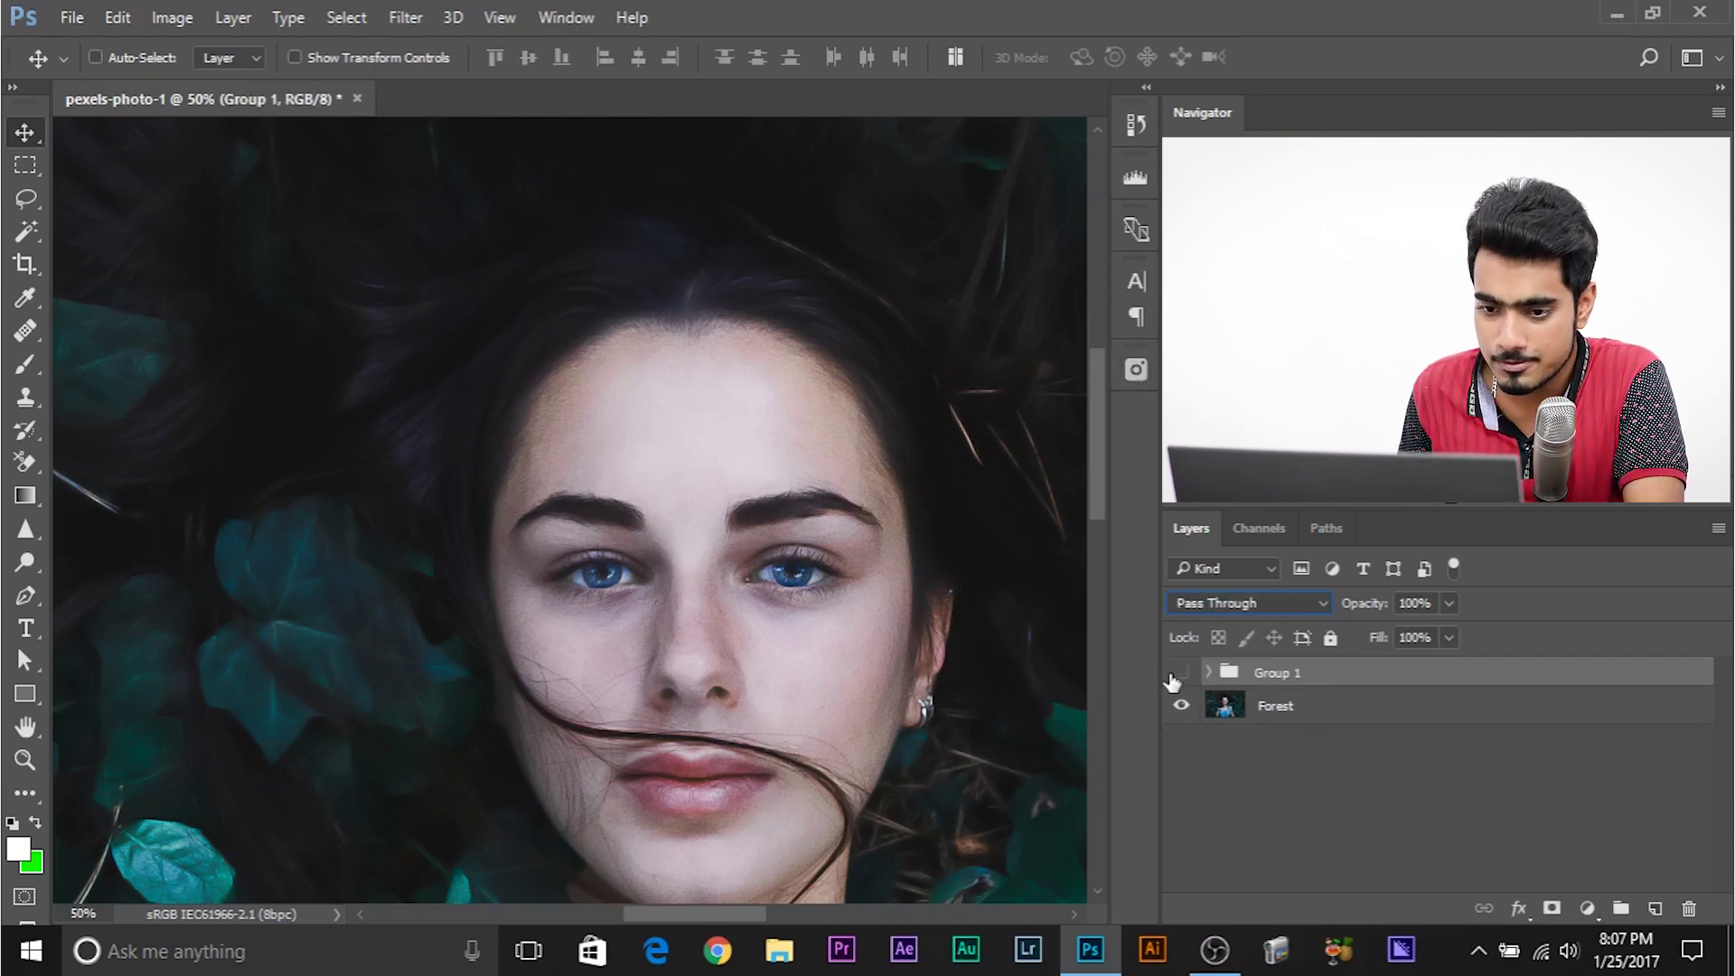
{"action": "left_click", "coordinate": [1175, 676]}
{"action": "left_click", "coordinate": [1173, 678]}
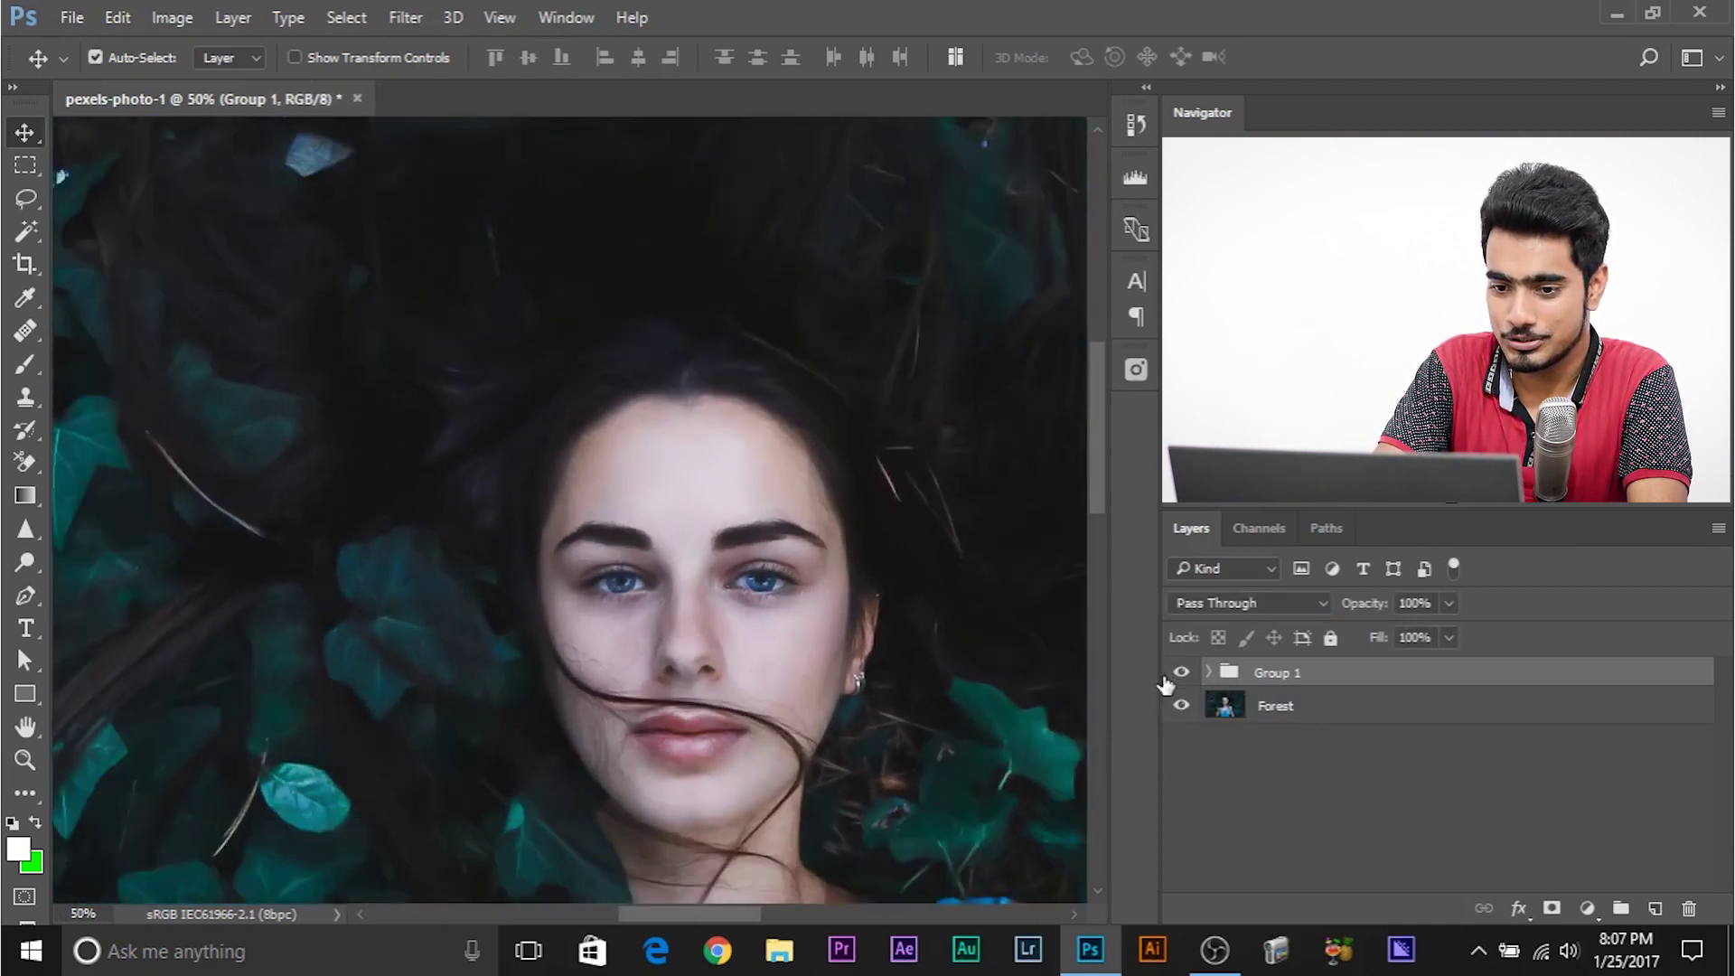
Compare before and after by toggling Group 1's visibility, then expand the group.
{"action": "key", "text": "ctrl+minus"}
{"action": "scroll", "coordinate": [856, 515], "scroll_direction": "right", "scroll_amount": 5}
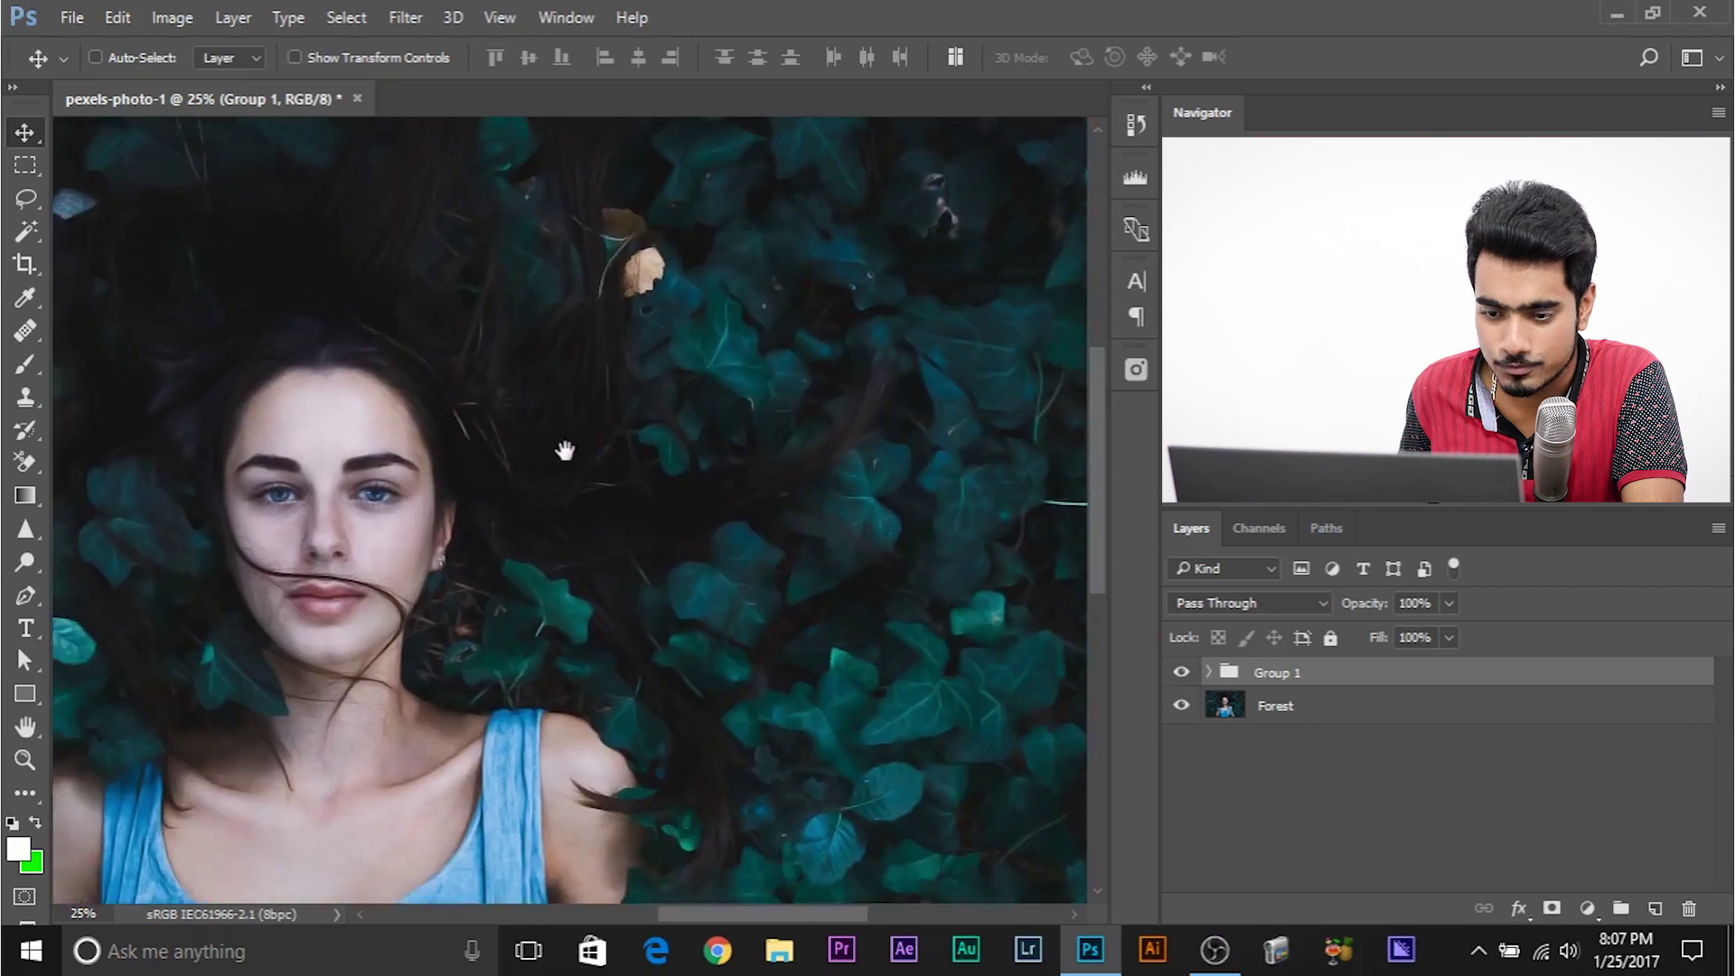
{"action": "key", "text": "ctrl+plus"}
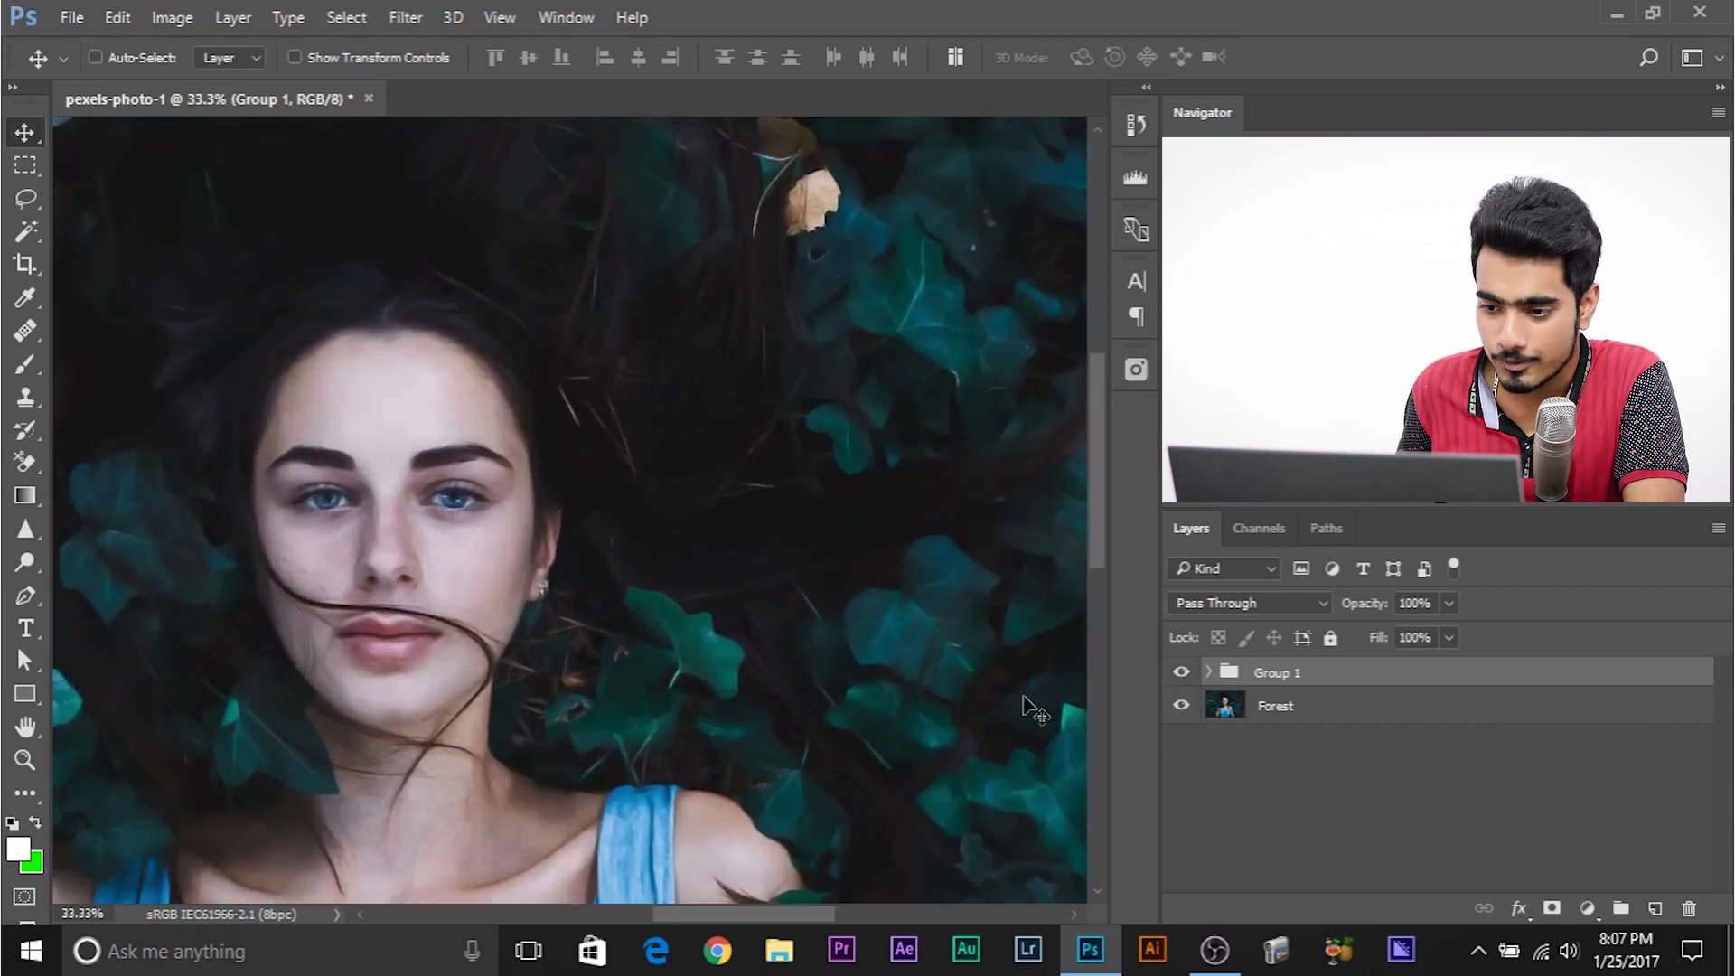
{"action": "left_click", "coordinate": [1181, 672]}
{"action": "left_click", "coordinate": [1182, 673]}
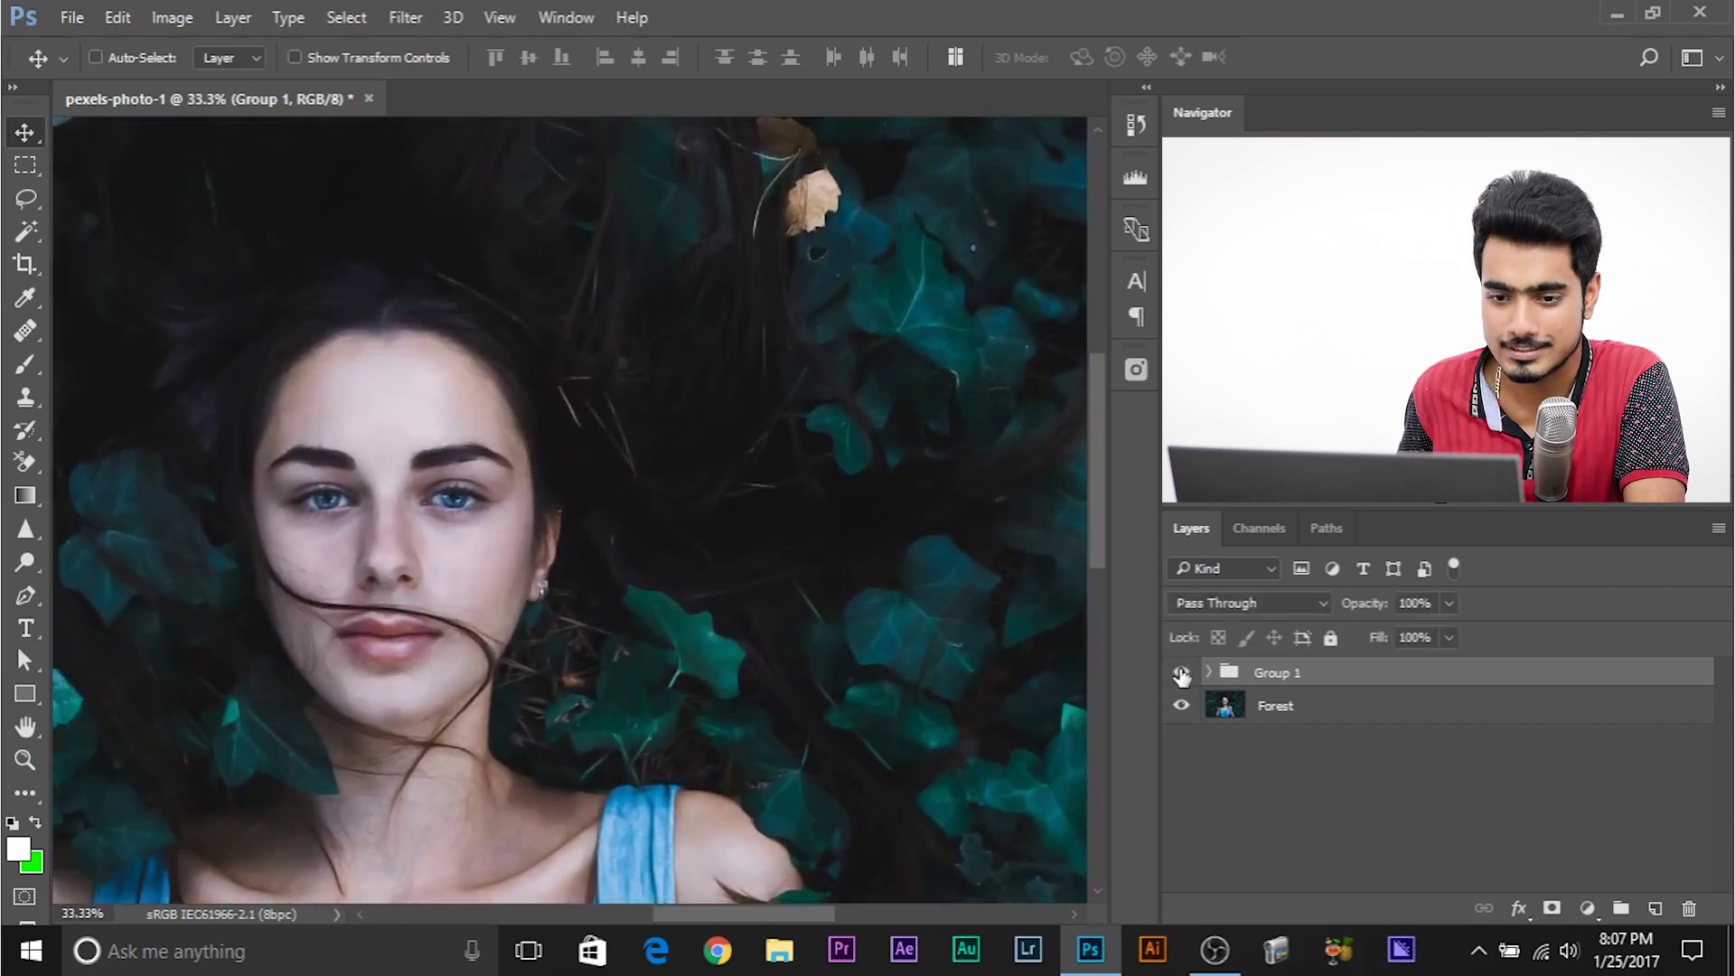
{"action": "key", "text": "ctrl+plus"}
{"action": "key", "text": "ctrl+plus"}
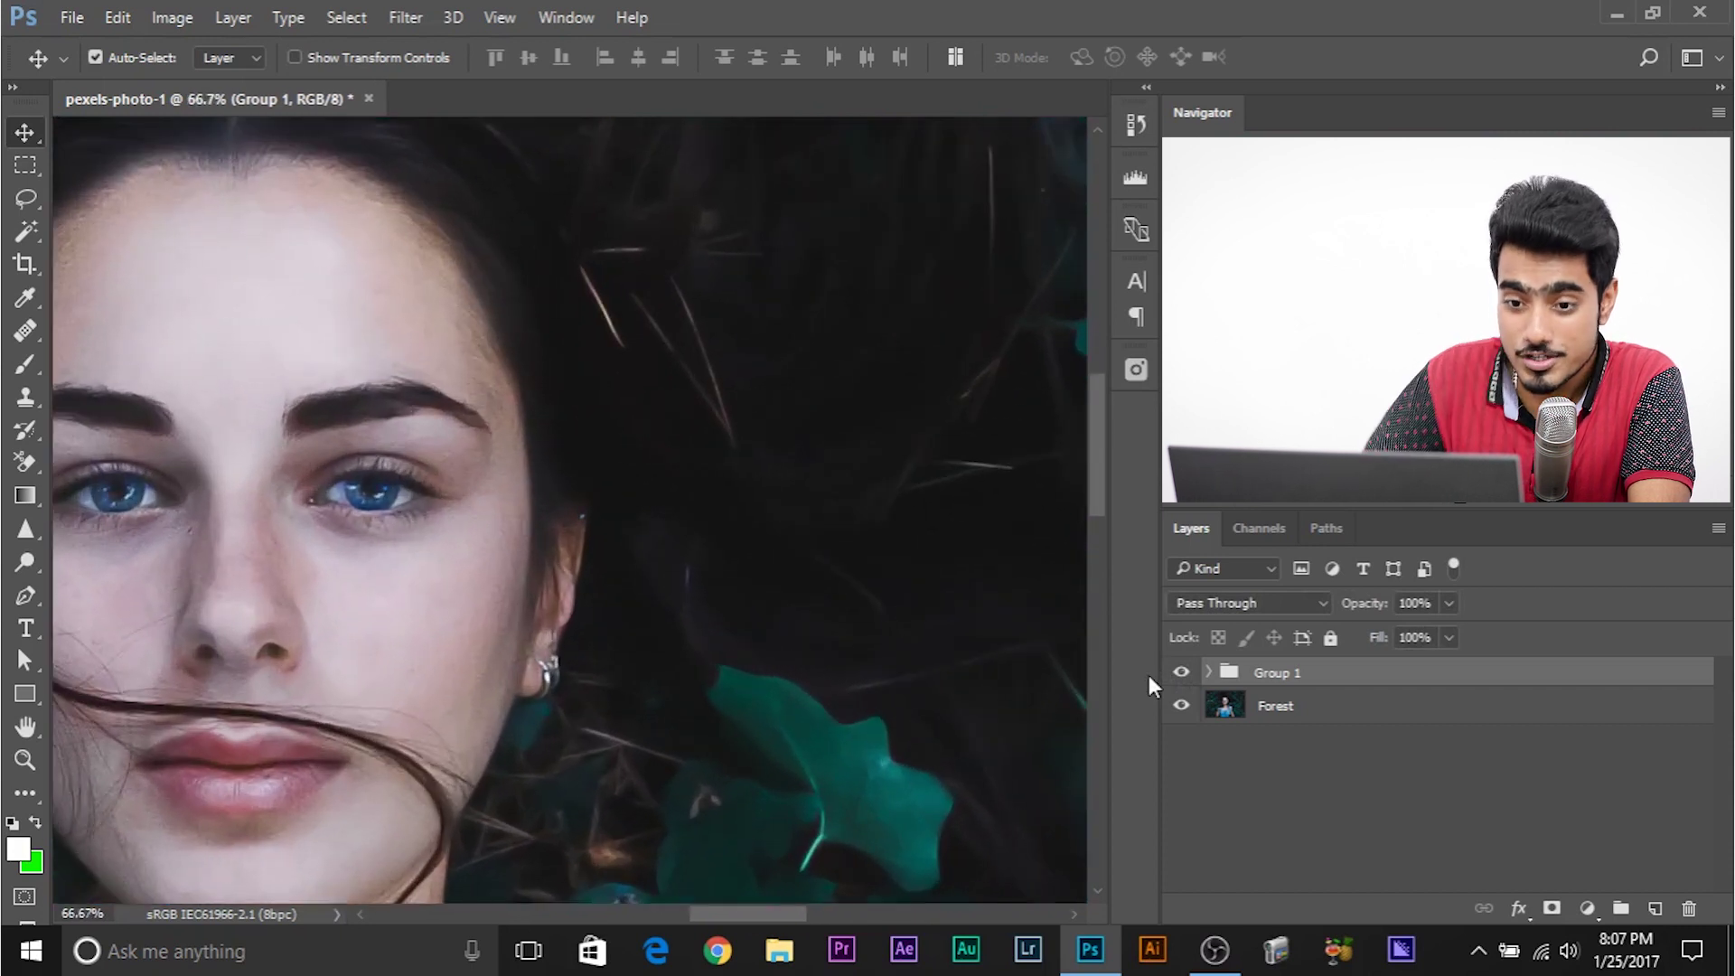
{"action": "left_click_drag", "start_coordinate": [423, 373], "coordinate": [541, 315]}
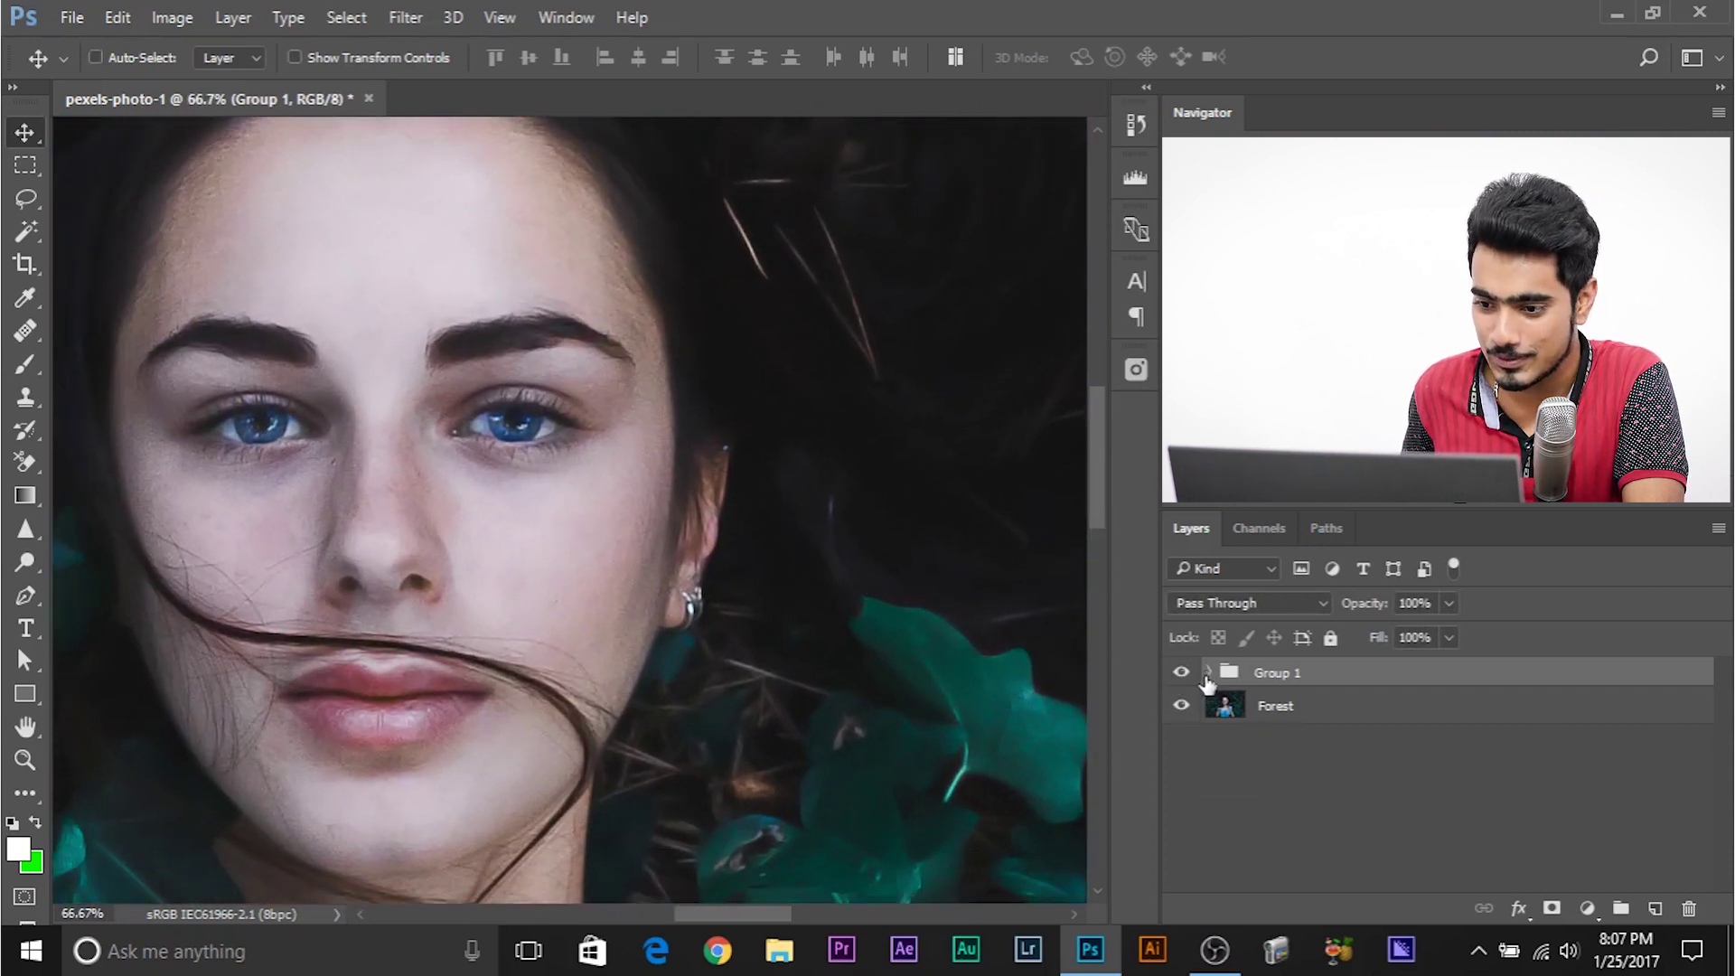
{"action": "left_click", "coordinate": [1208, 673]}
Run Reduce Noise at Strength 10 on the Smooth layer inside Group 1.
{"action": "left_click", "coordinate": [1299, 742]}
{"action": "left_click", "coordinate": [405, 17]}
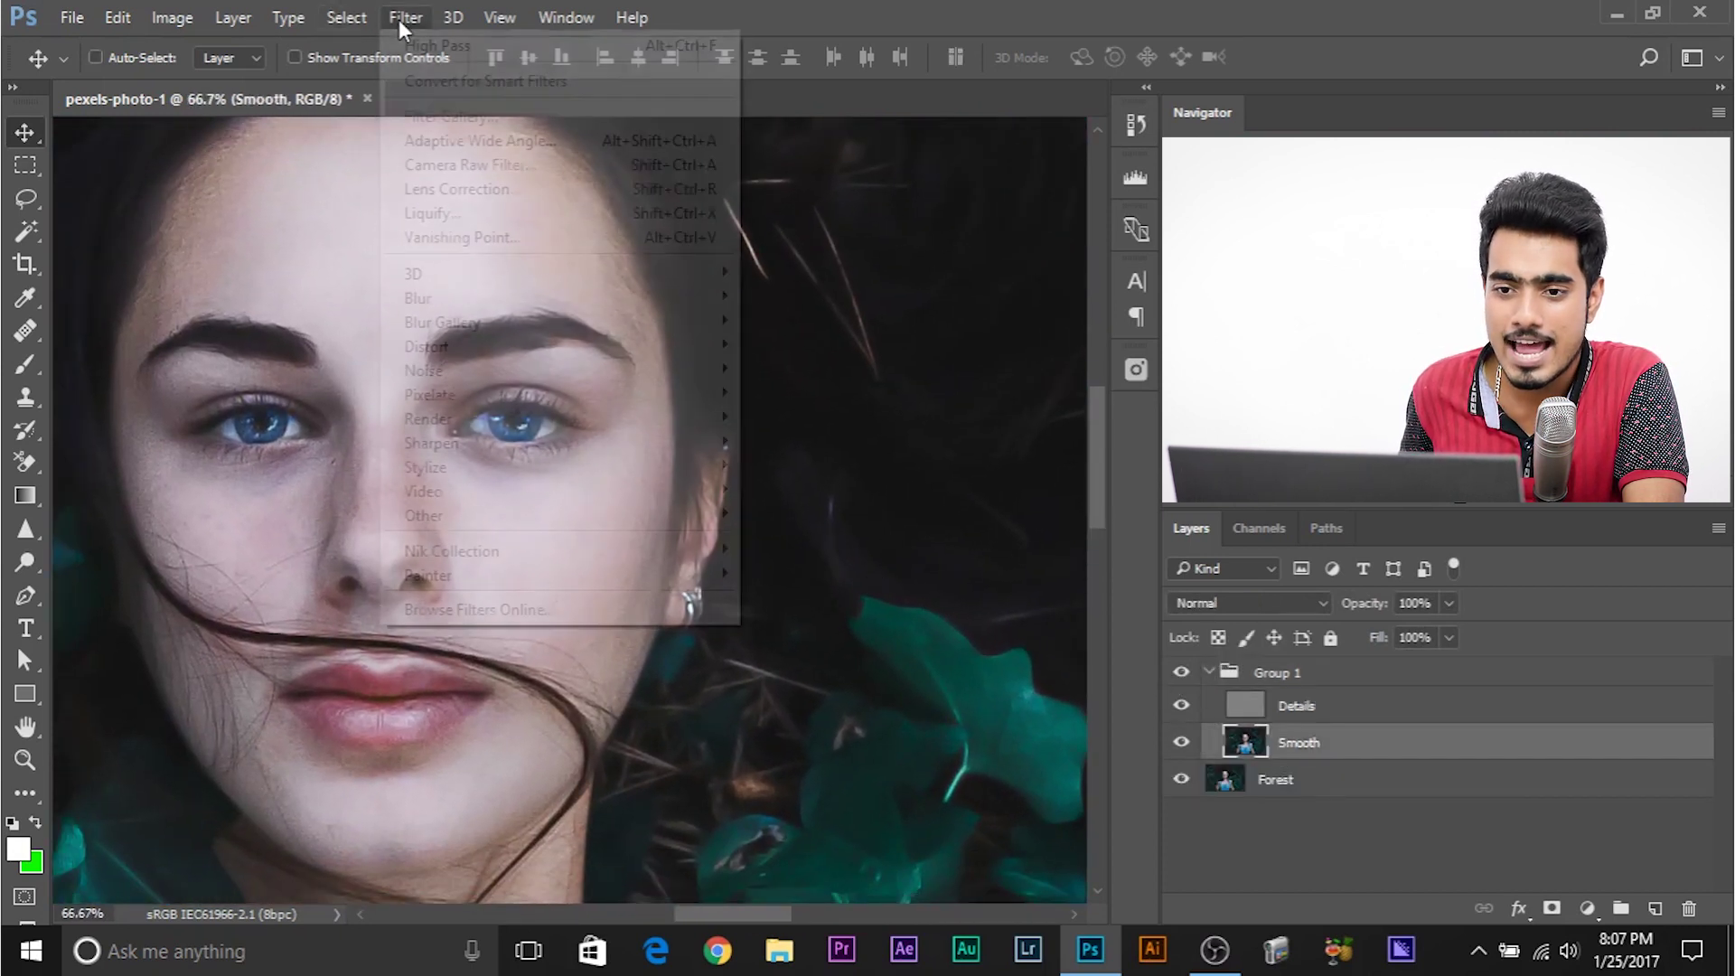
{"action": "mouse_move", "coordinate": [588, 358]}
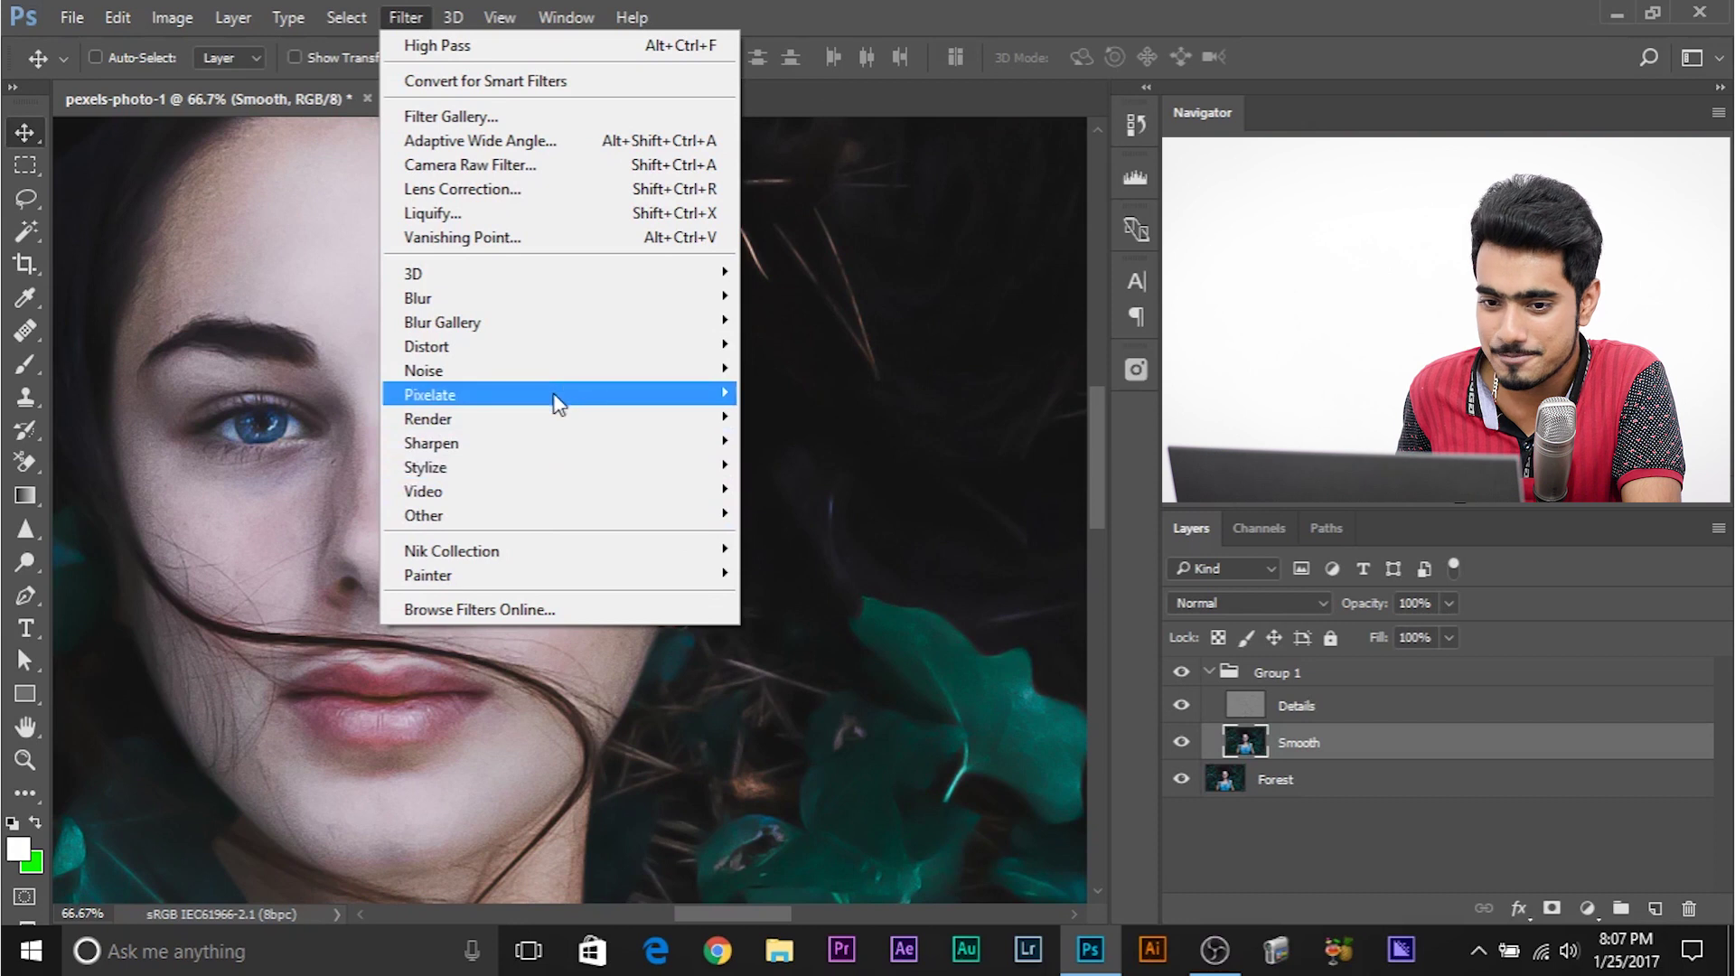
{"action": "left_click", "coordinate": [824, 468]}
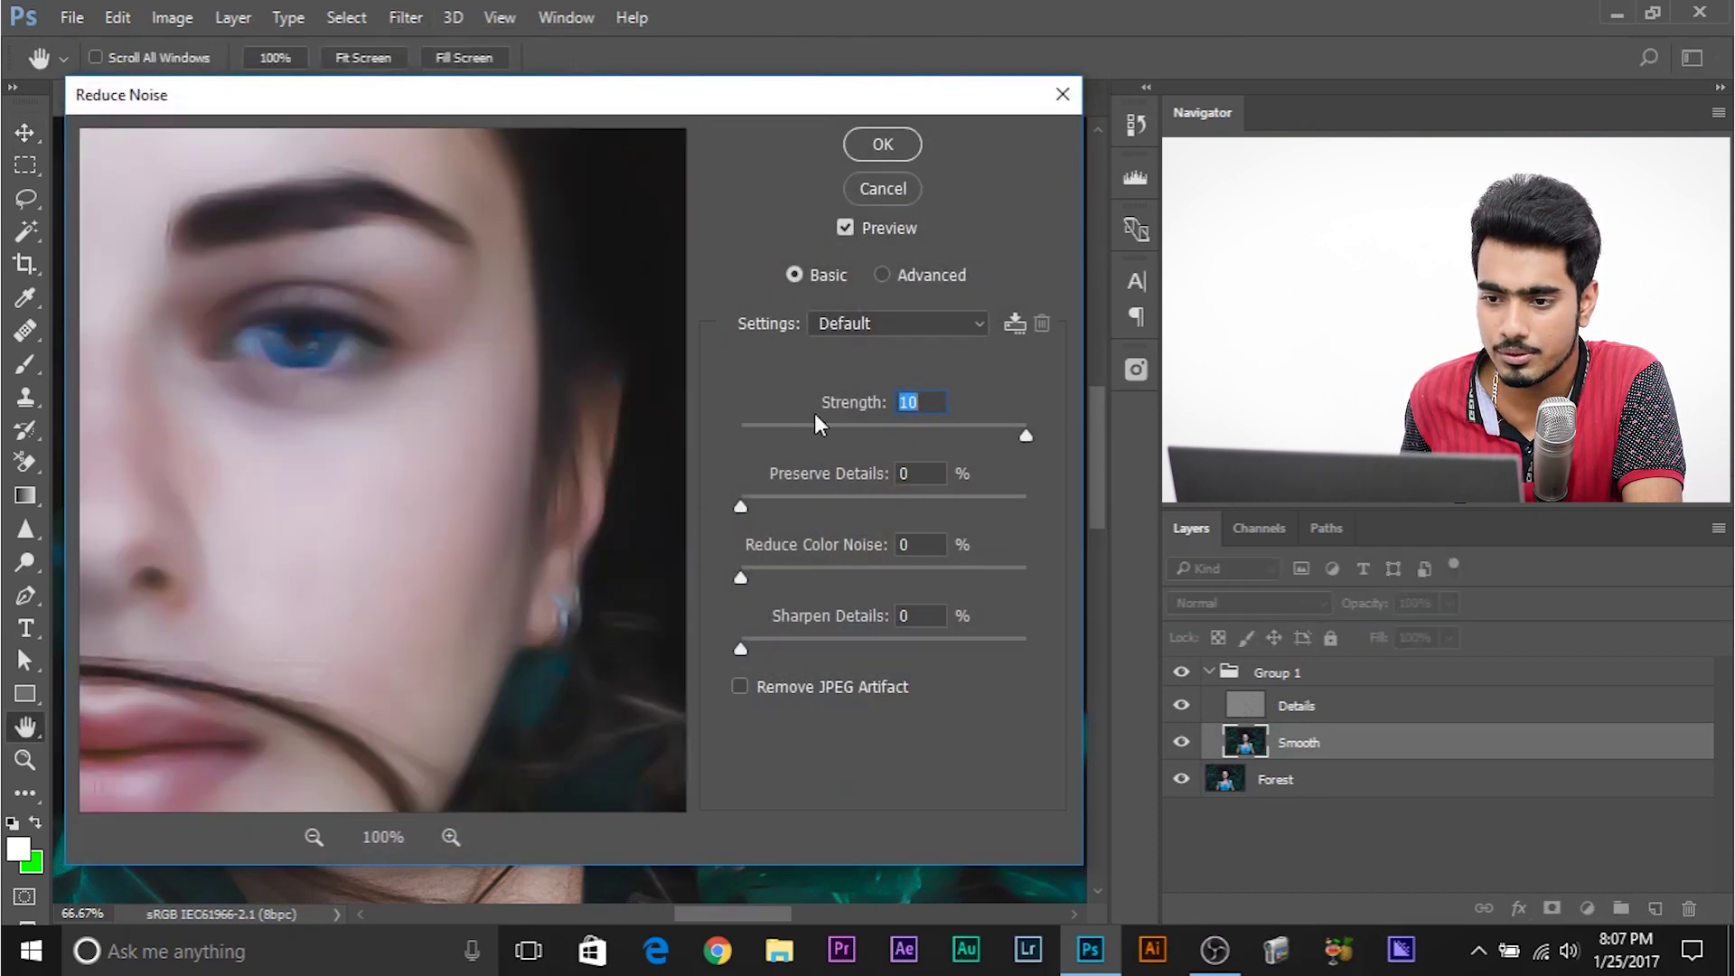
{"action": "left_click", "coordinate": [875, 145]}
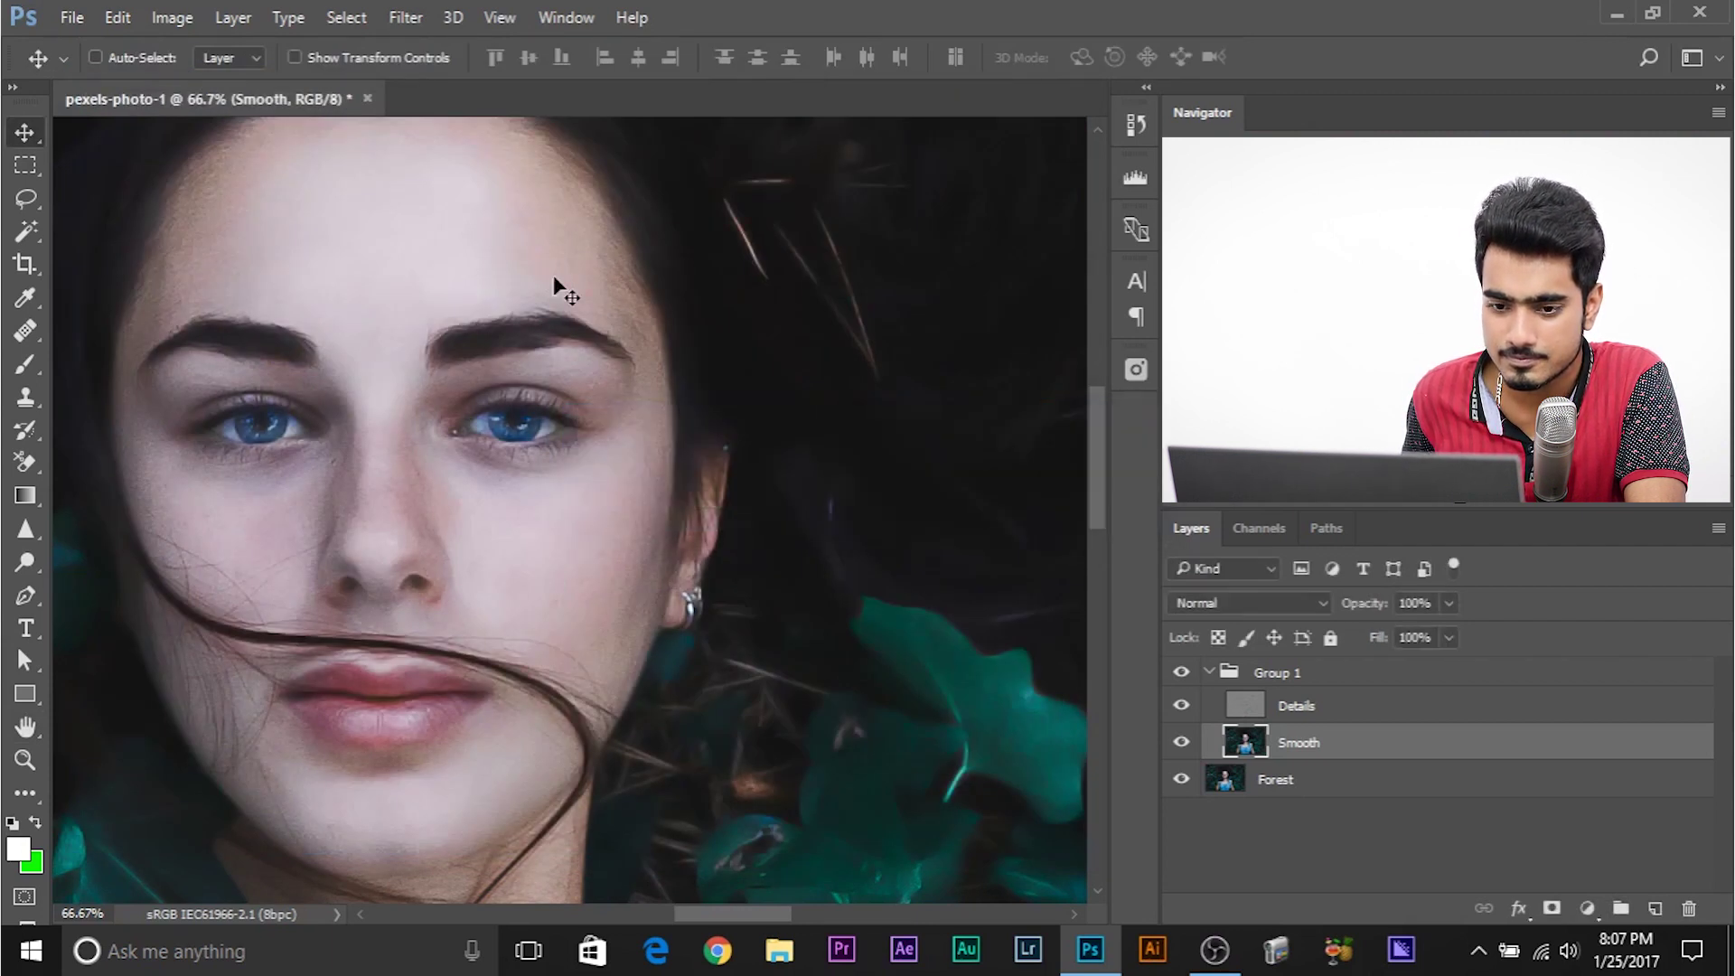
{"action": "scroll", "coordinate": [353, 449], "scroll_direction": "up", "scroll_amount": 3}
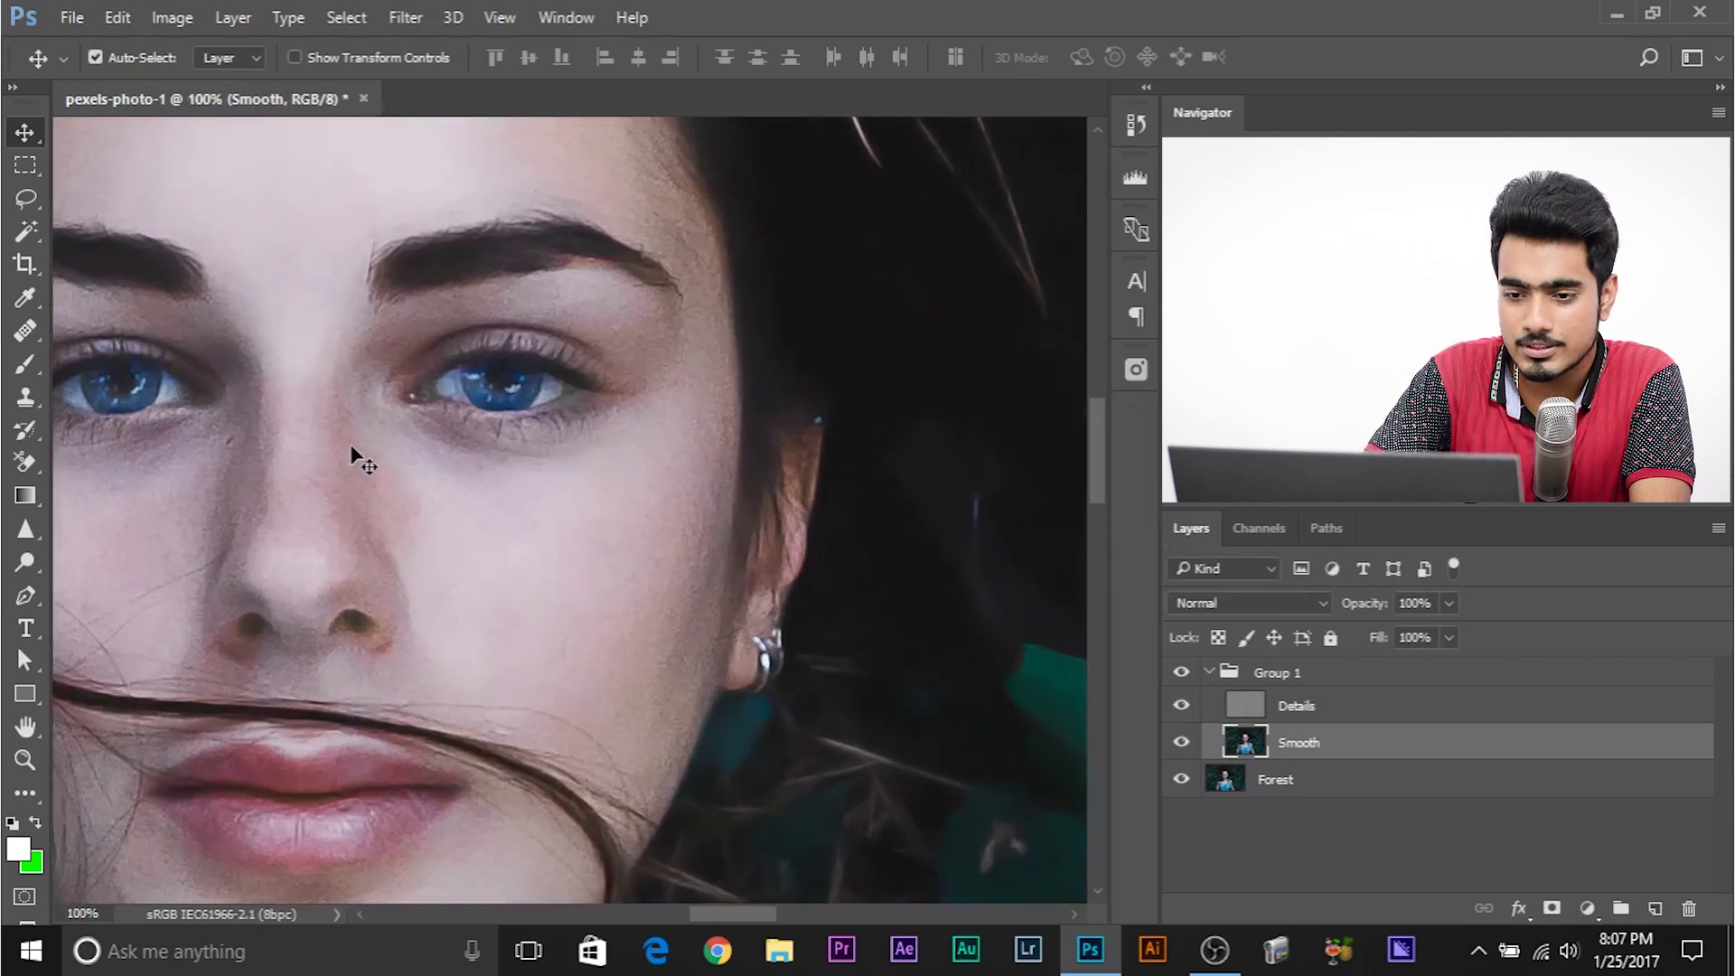
{"action": "scroll", "coordinate": [353, 449], "scroll_direction": "down", "scroll_amount": 2}
{"action": "left_click_drag", "start_coordinate": [351, 447], "coordinate": [903, 511]}
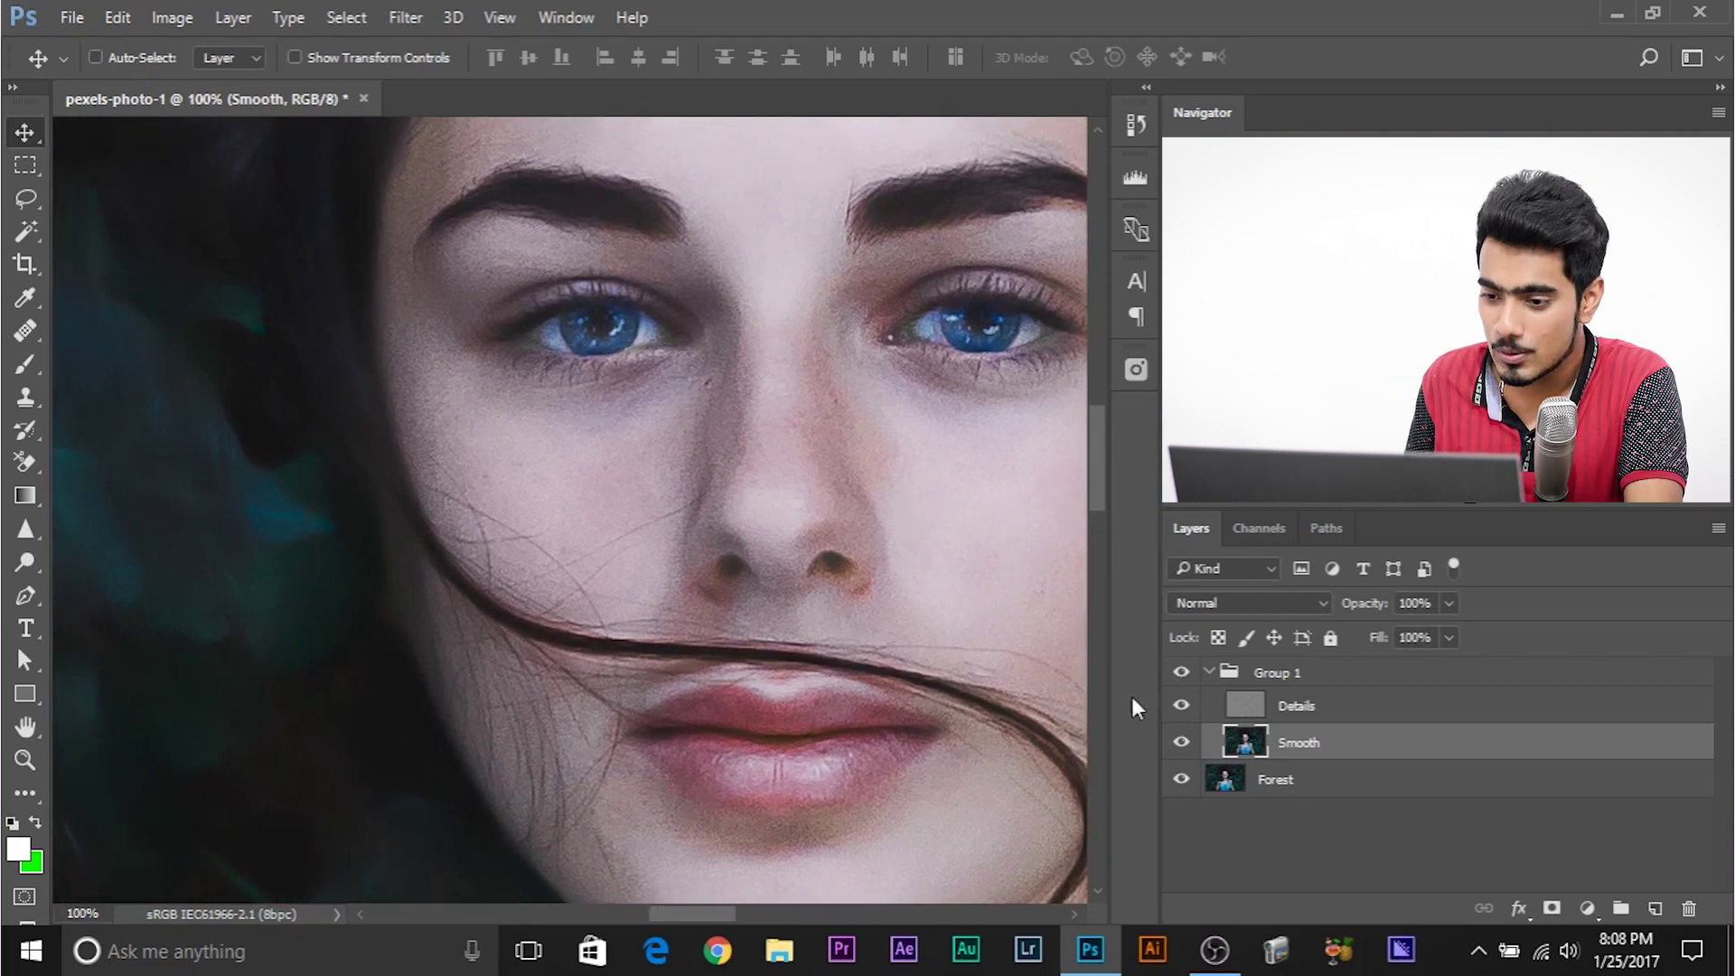
Delete the old Details layer and replace it with a Forest copy named Details.
{"action": "left_click", "coordinate": [1301, 716]}
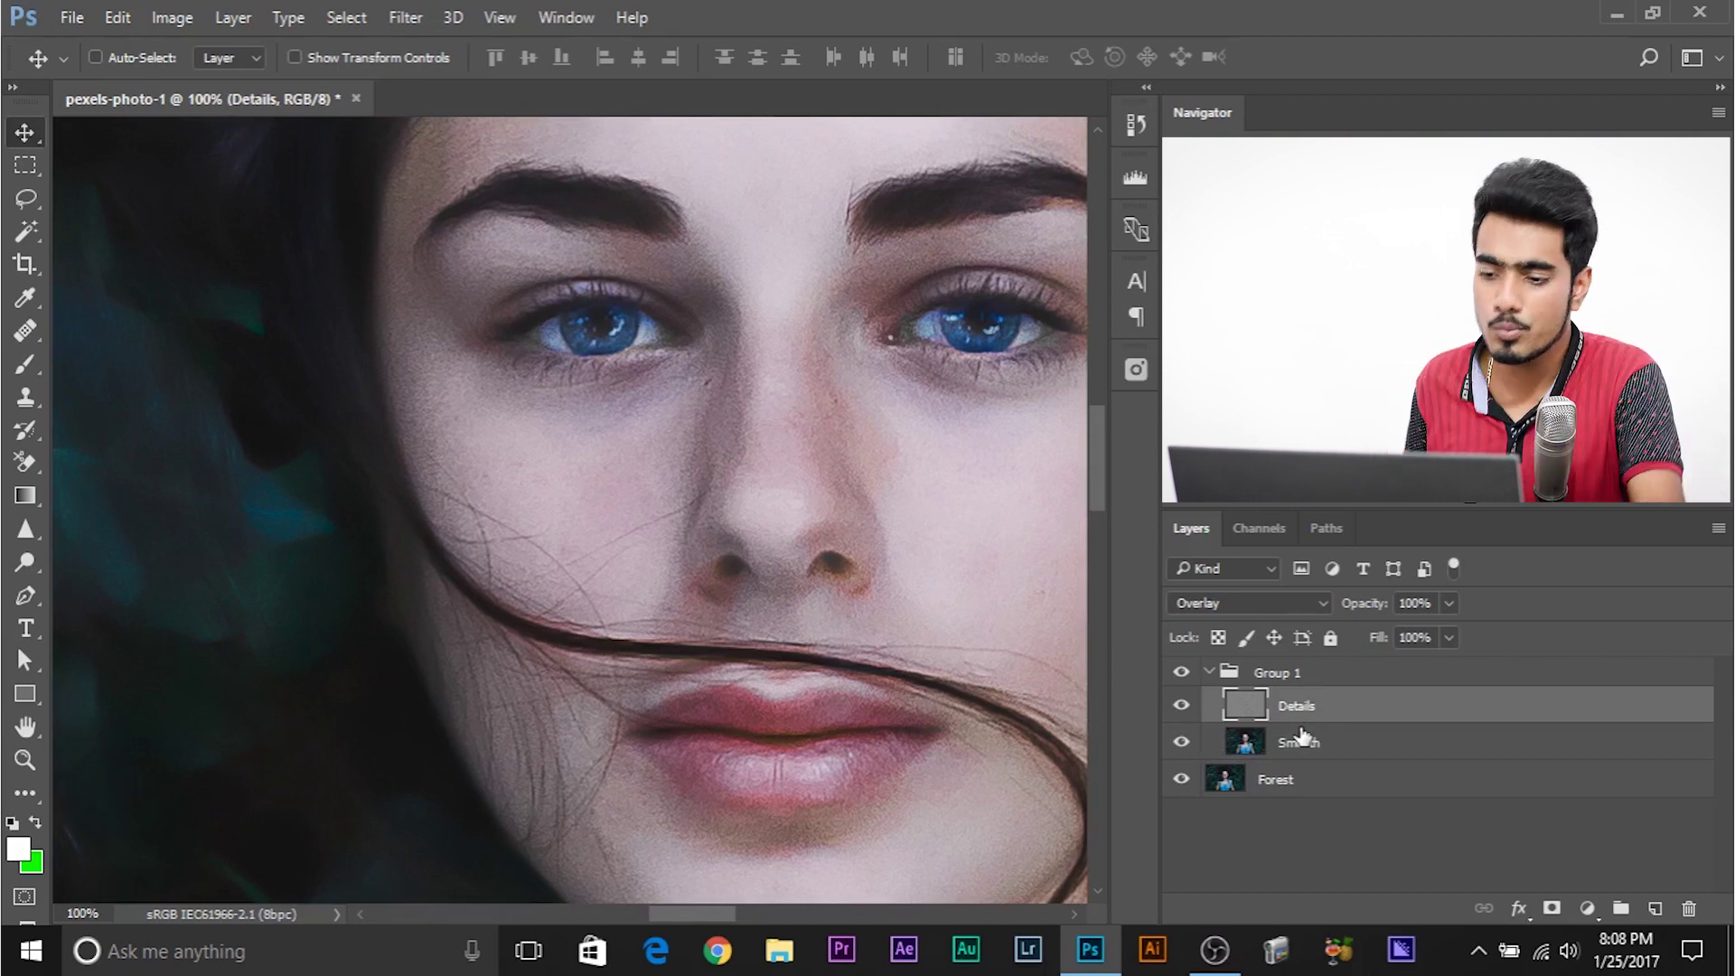
{"action": "left_click_drag", "start_coordinate": [1342, 705], "coordinate": [1683, 908]}
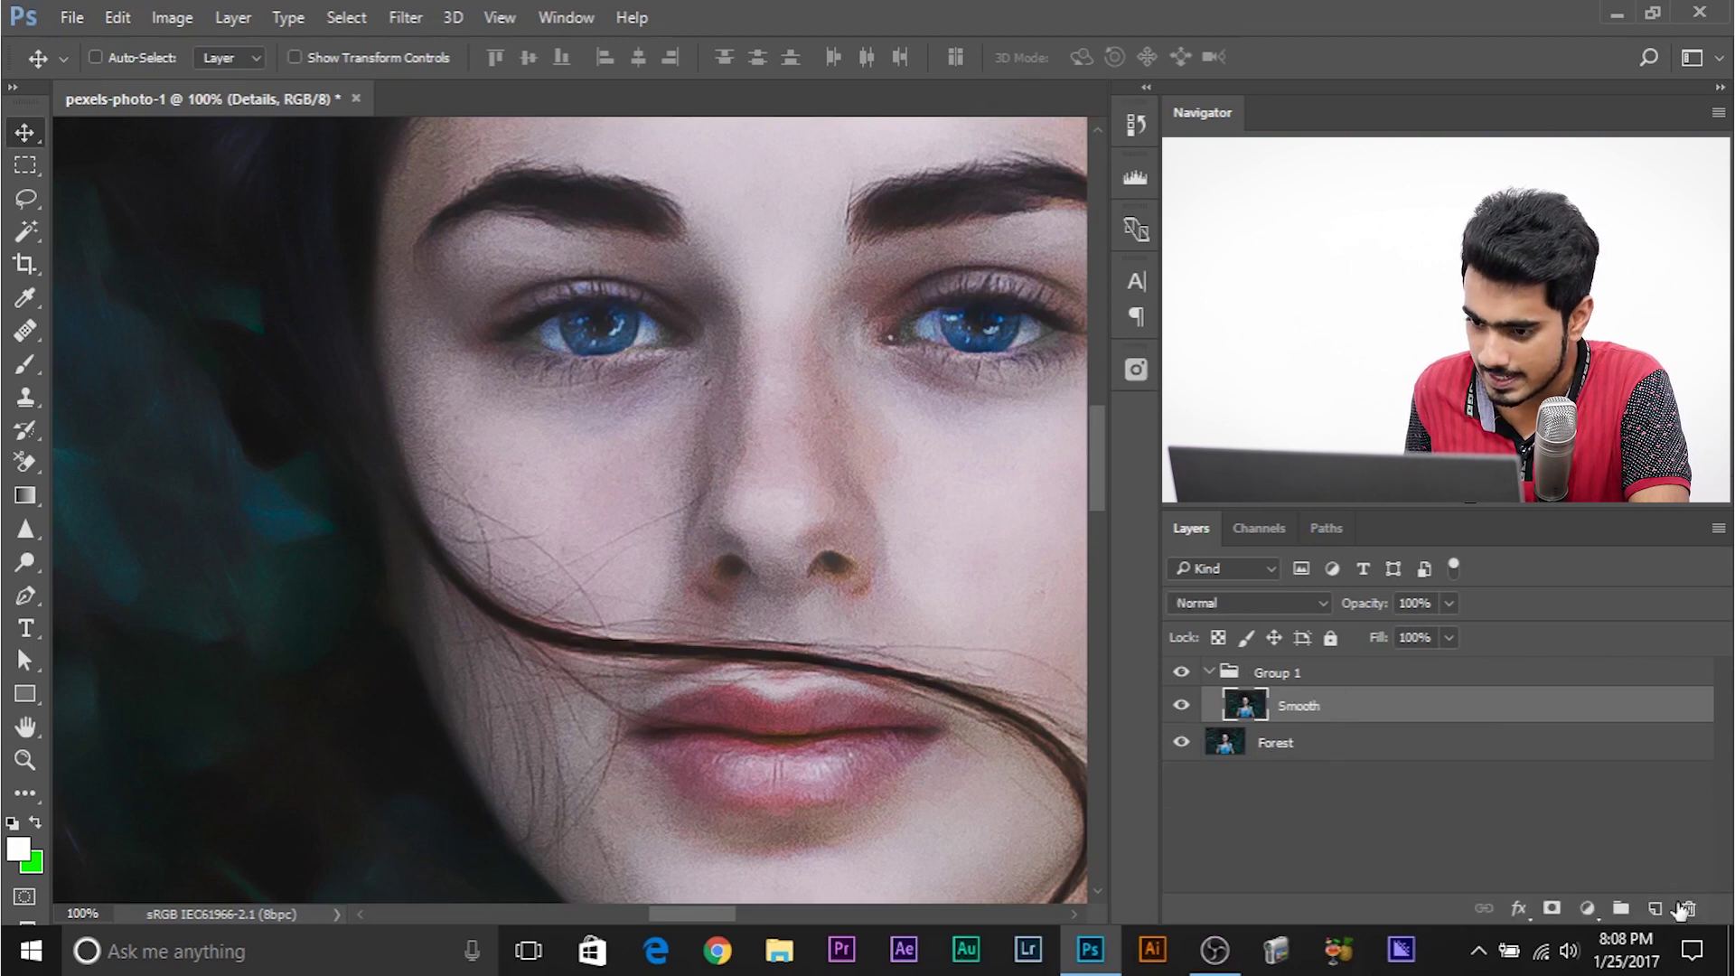
{"action": "left_click_drag", "start_coordinate": [1226, 742], "coordinate": [1655, 909]}
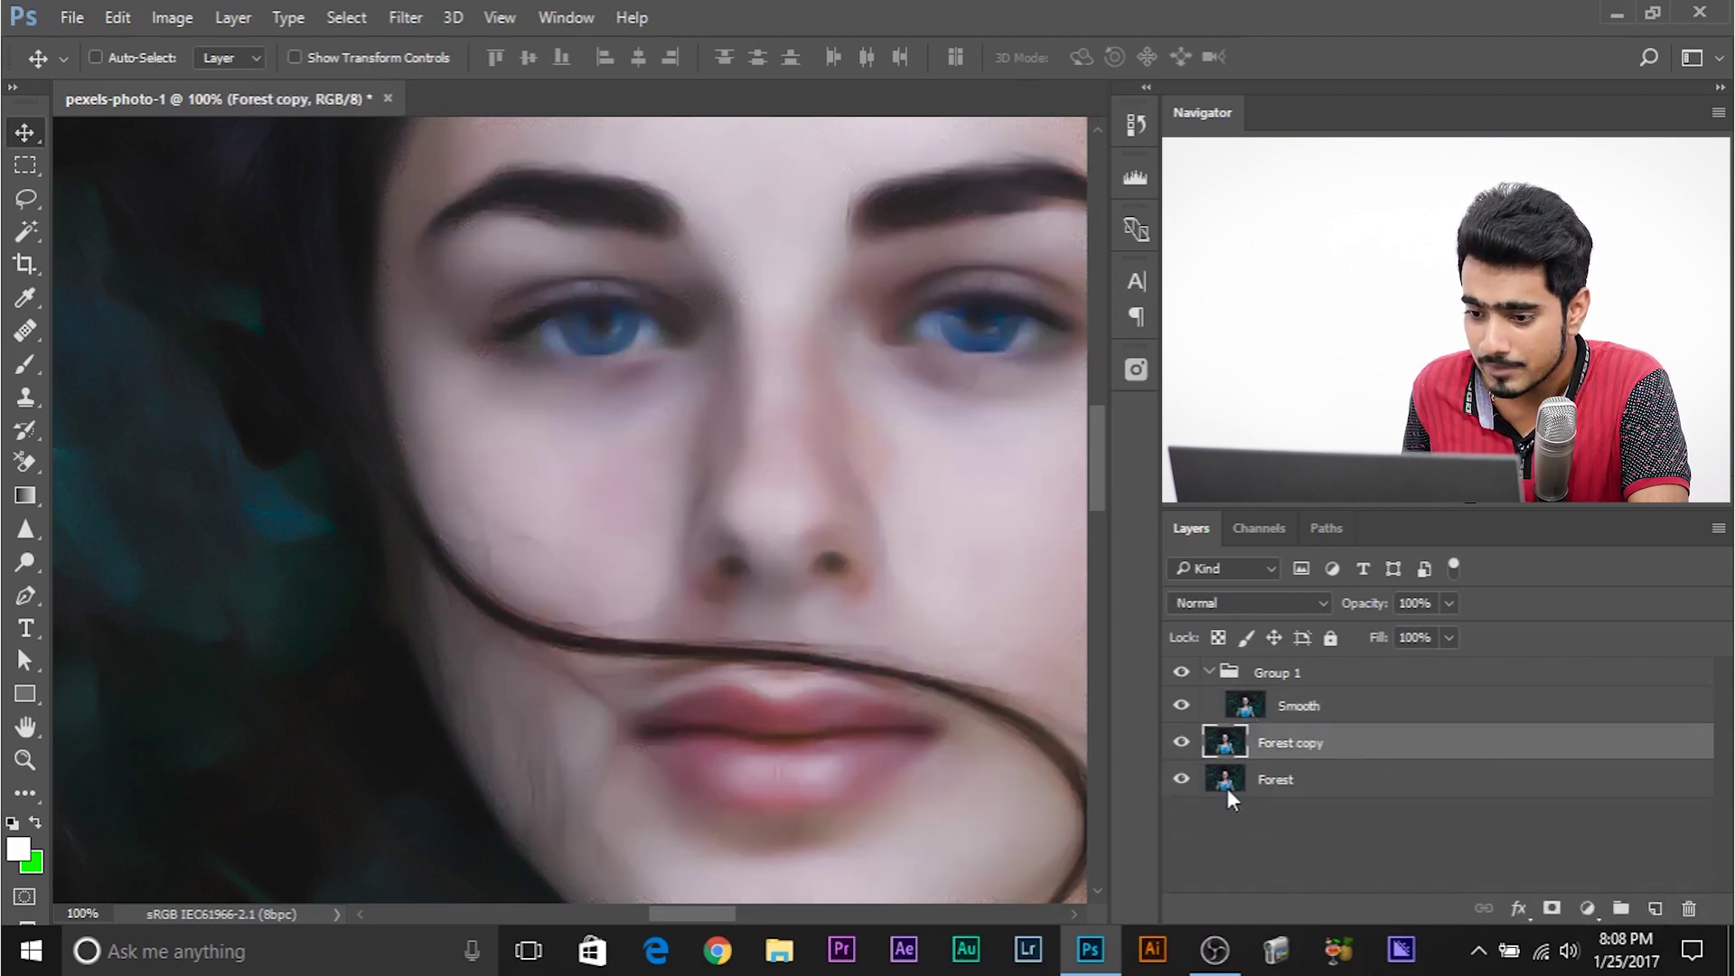
{"action": "double_click", "coordinate": [1279, 745]}
{"action": "type", "text": "Details"}
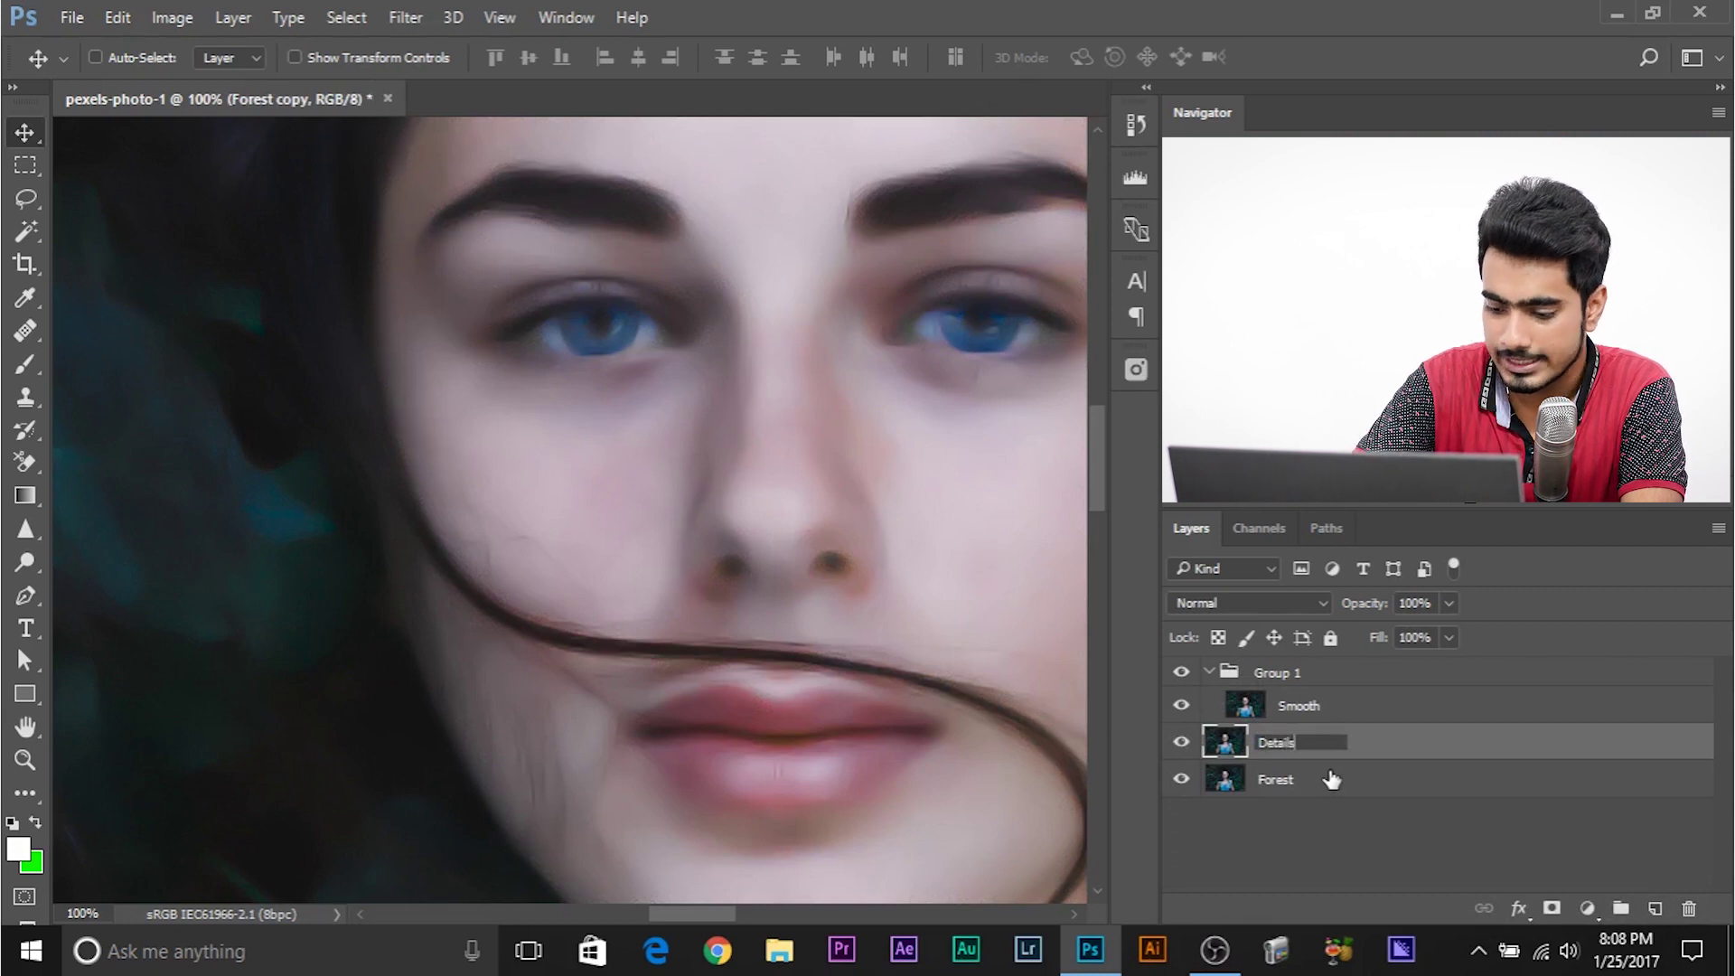
{"action": "key", "text": "Return"}
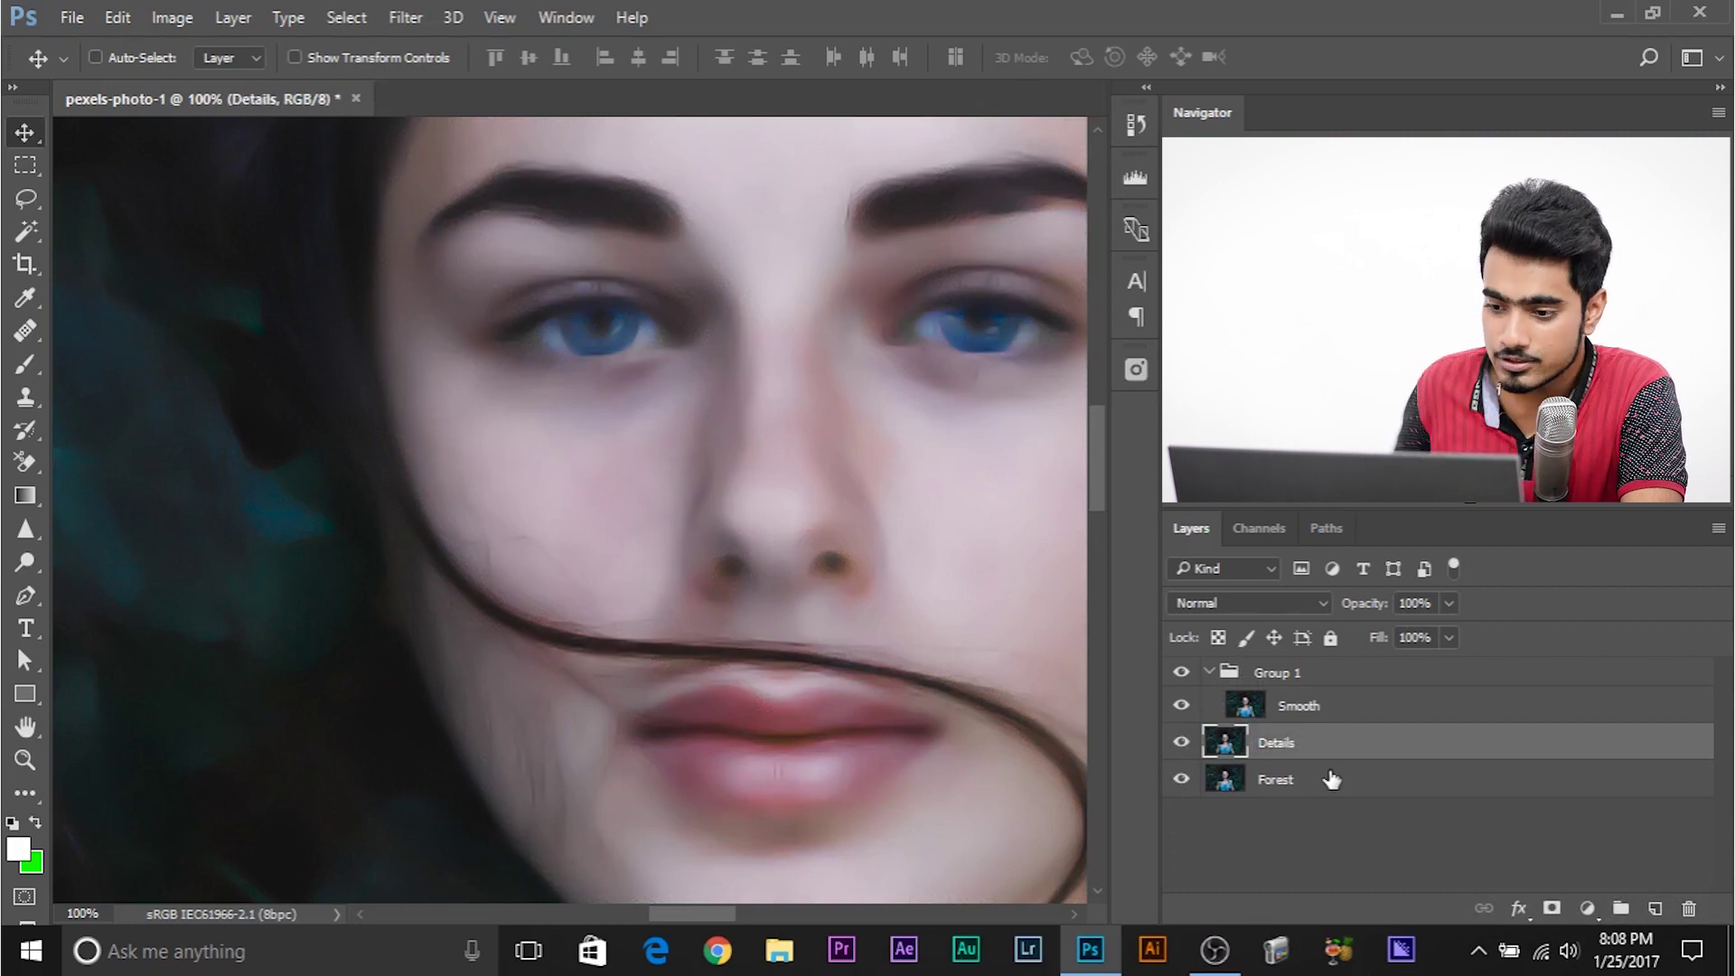
Apply a 2-pixel High Pass filter to the new Details layer.
{"action": "left_click", "coordinate": [406, 17]}
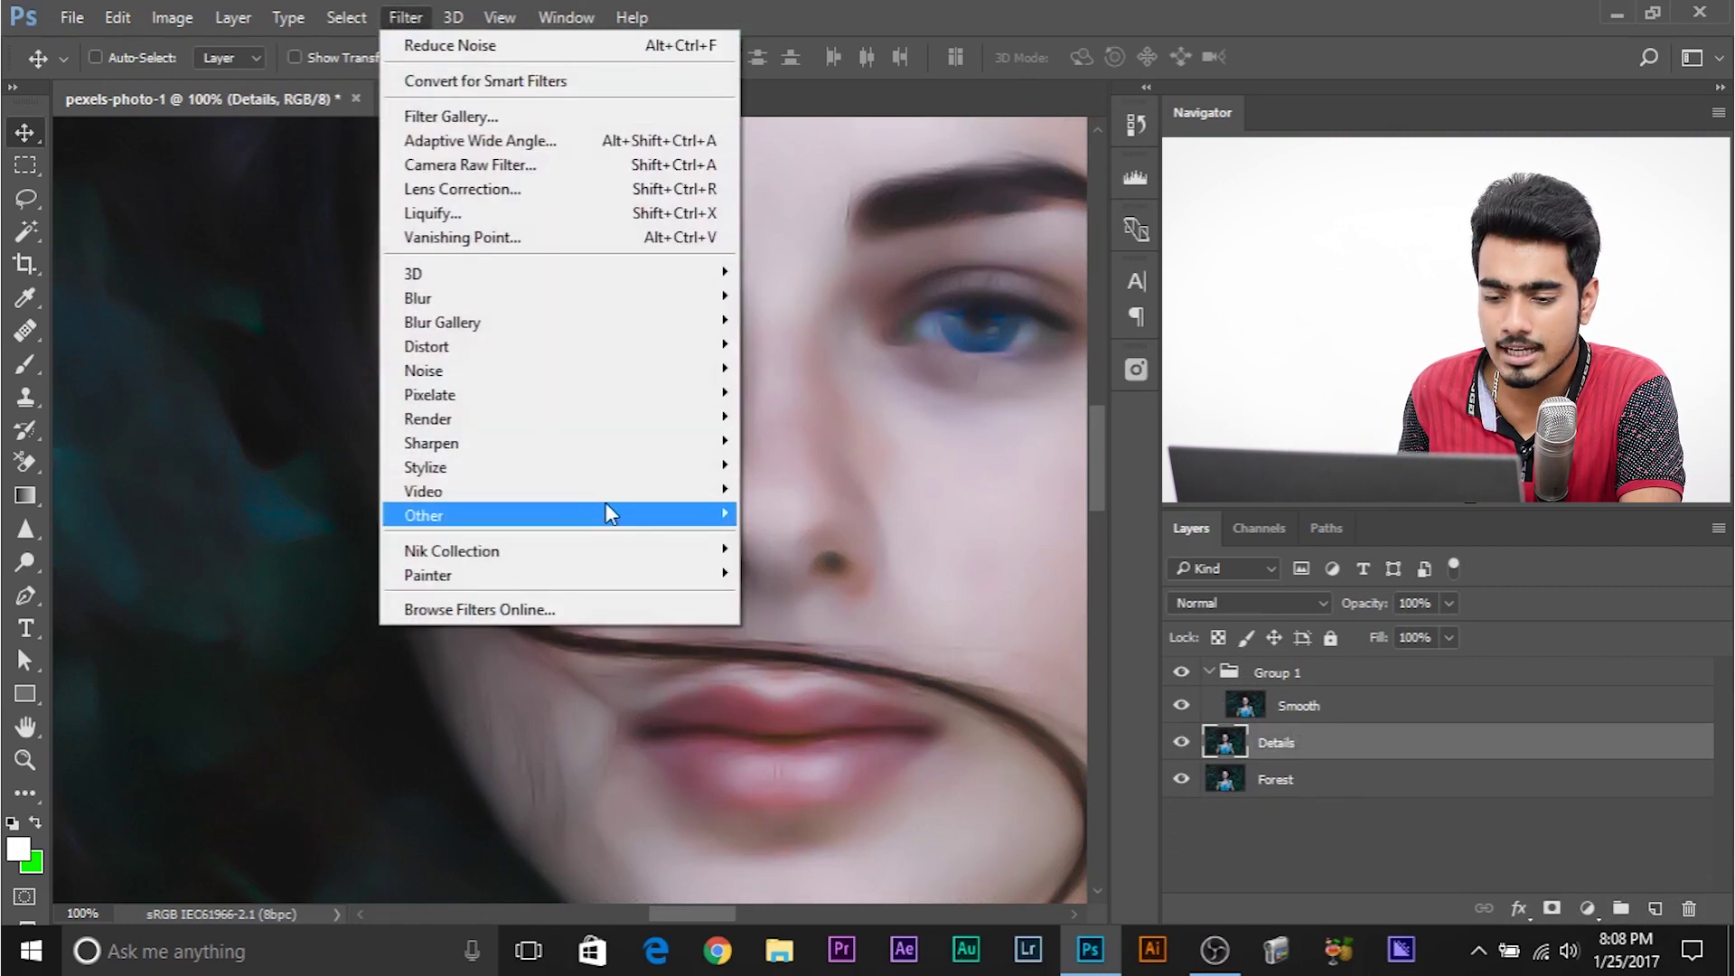
{"action": "mouse_move", "coordinate": [615, 514]}
{"action": "left_click", "coordinate": [797, 540]}
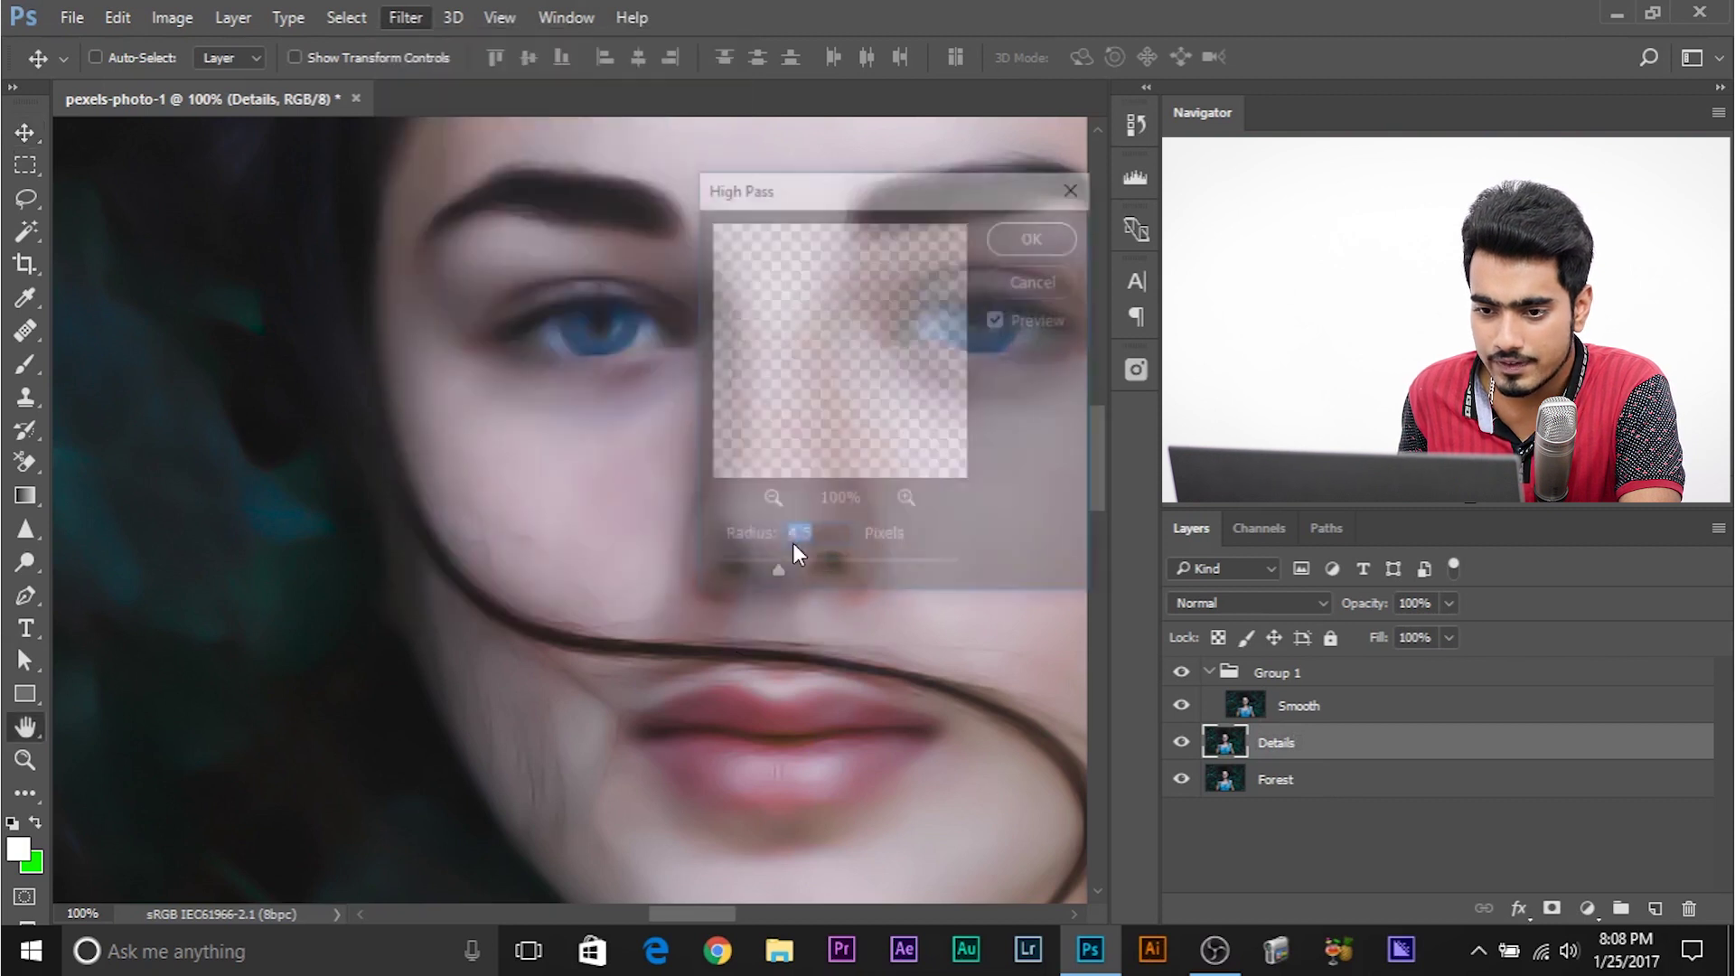
{"action": "type", "text": "1"}
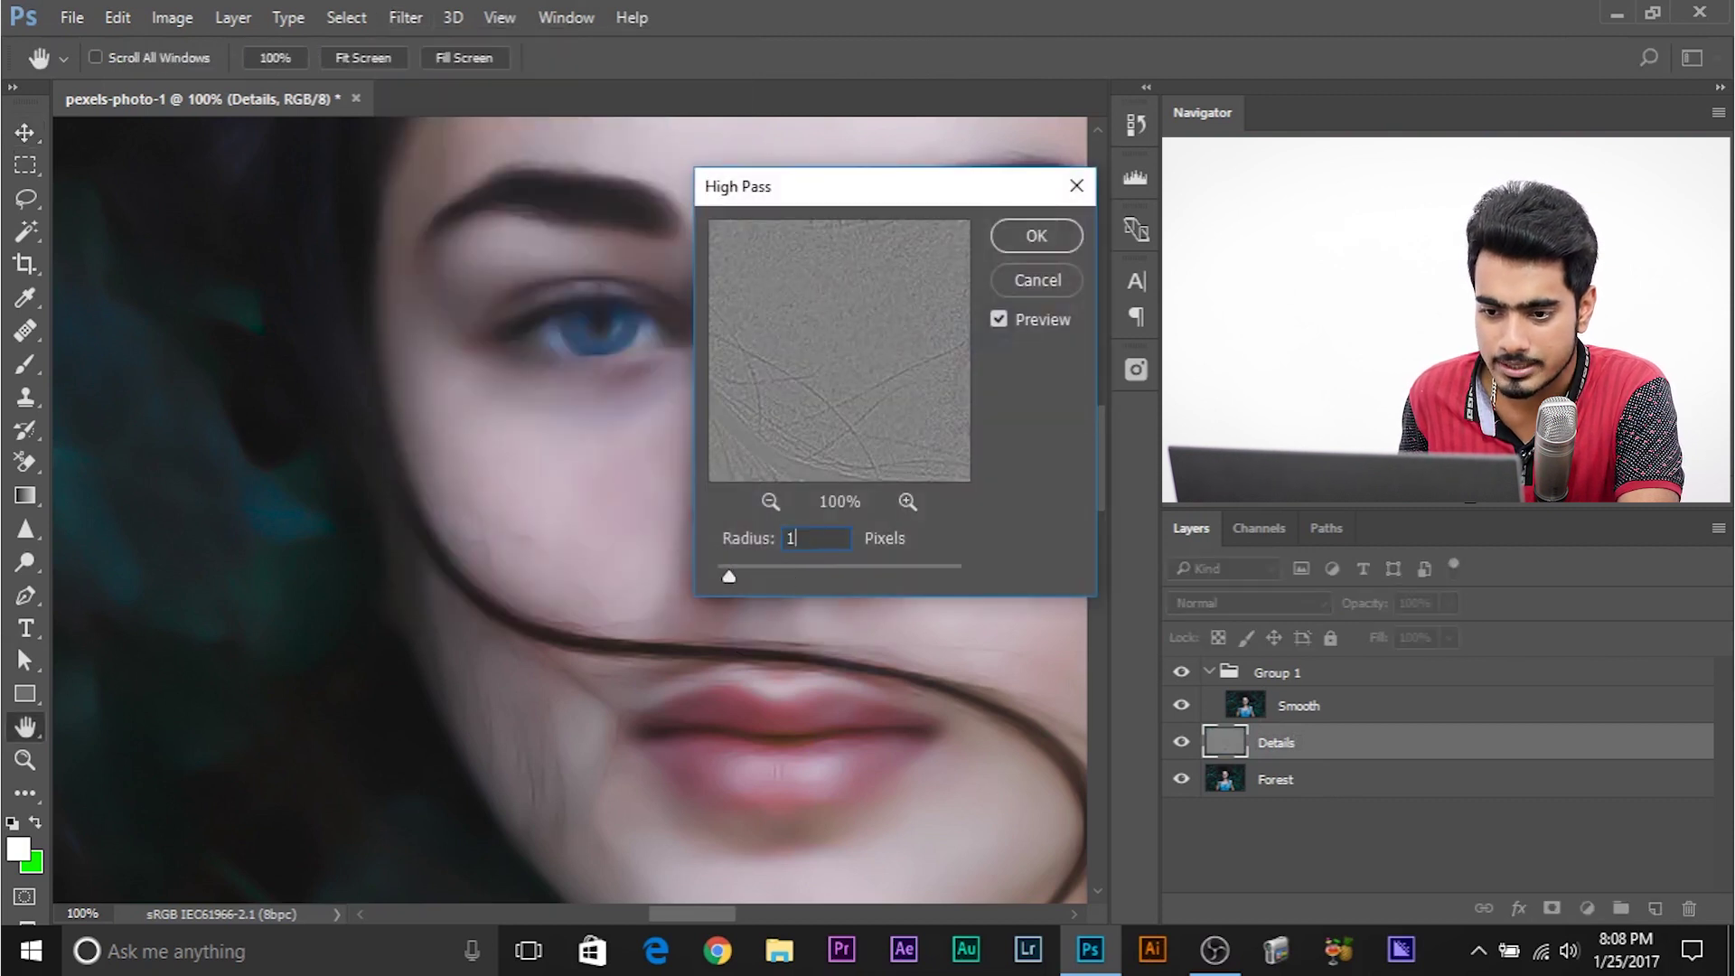
{"action": "left_click_drag", "start_coordinate": [778, 433], "coordinate": [724, 434]}
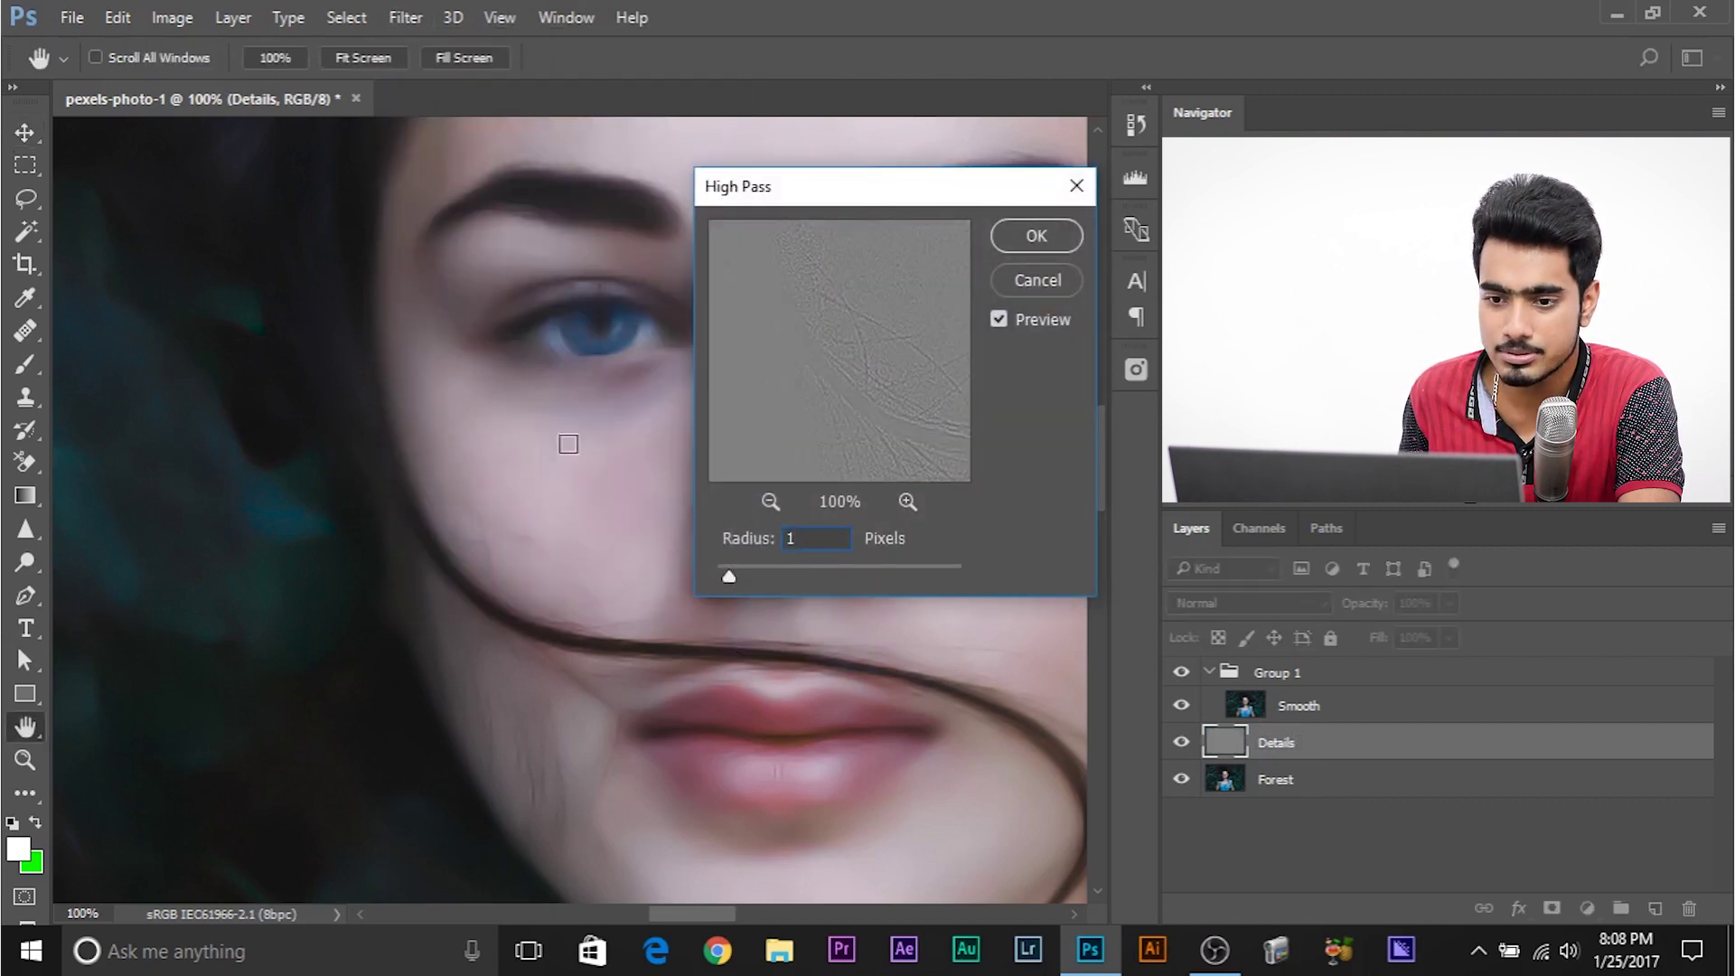
{"action": "left_click_drag", "start_coordinate": [495, 377], "coordinate": [546, 531]}
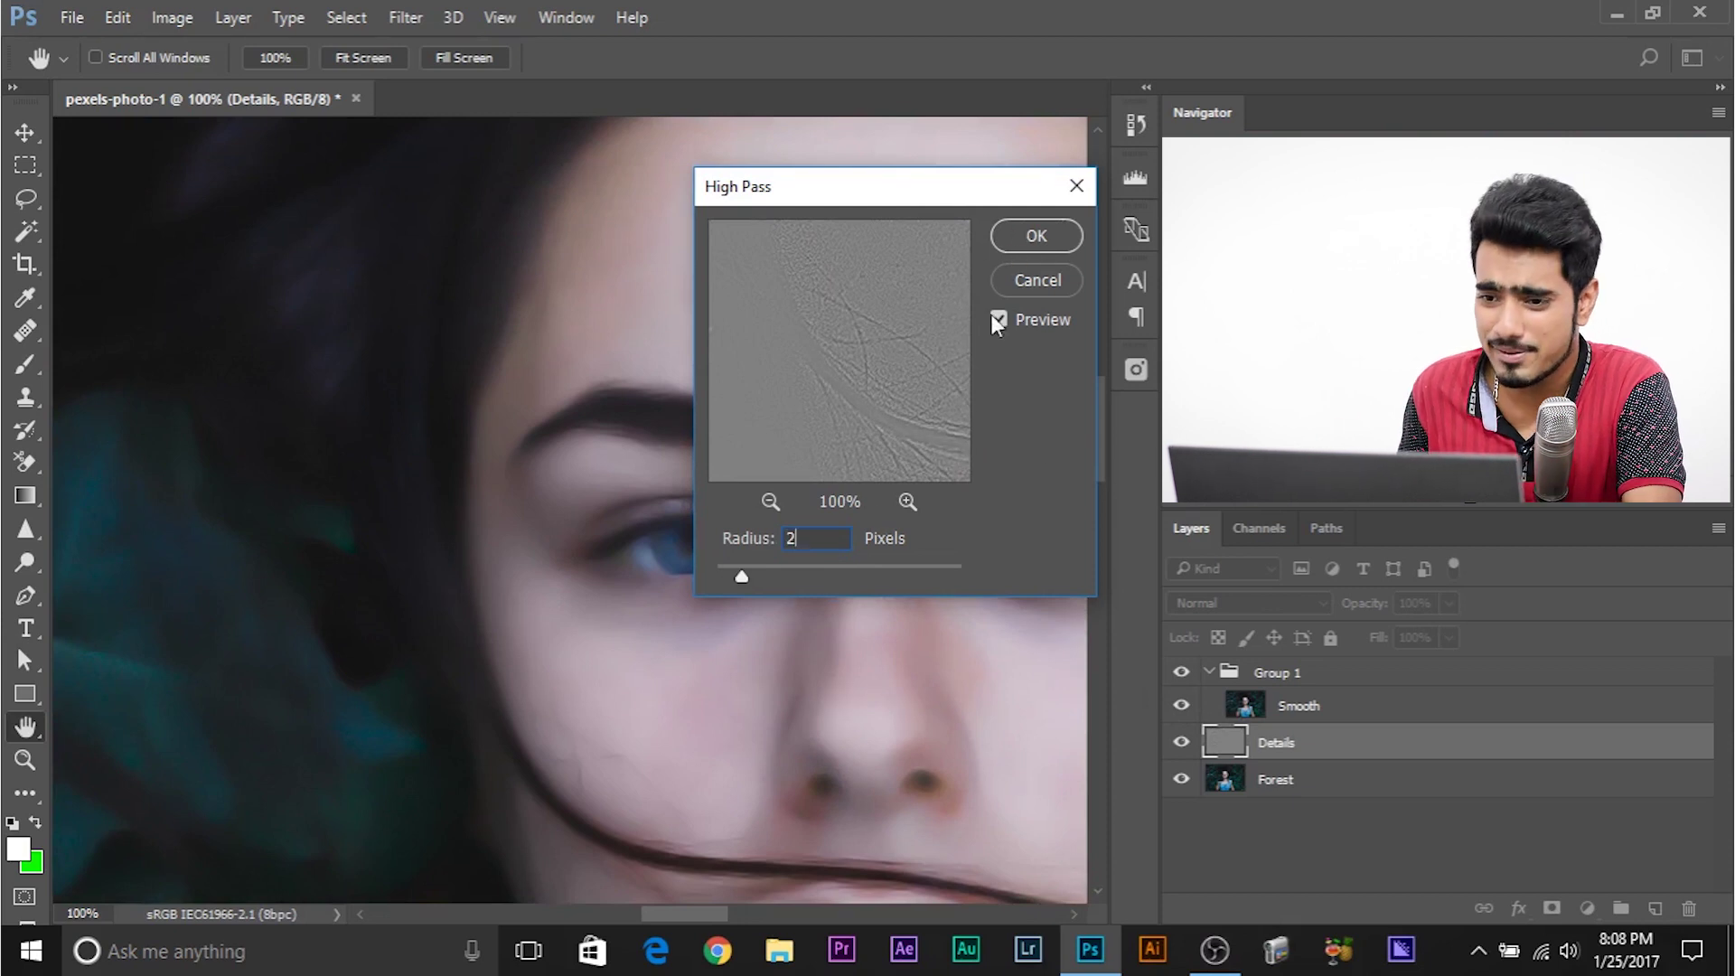
{"action": "left_click", "coordinate": [1028, 229]}
Move the new Details layer above Smooth, set it to Overlay, and check the face.
{"action": "left_click_drag", "start_coordinate": [1329, 741], "coordinate": [1326, 701]}
{"action": "left_click", "coordinate": [1251, 604]}
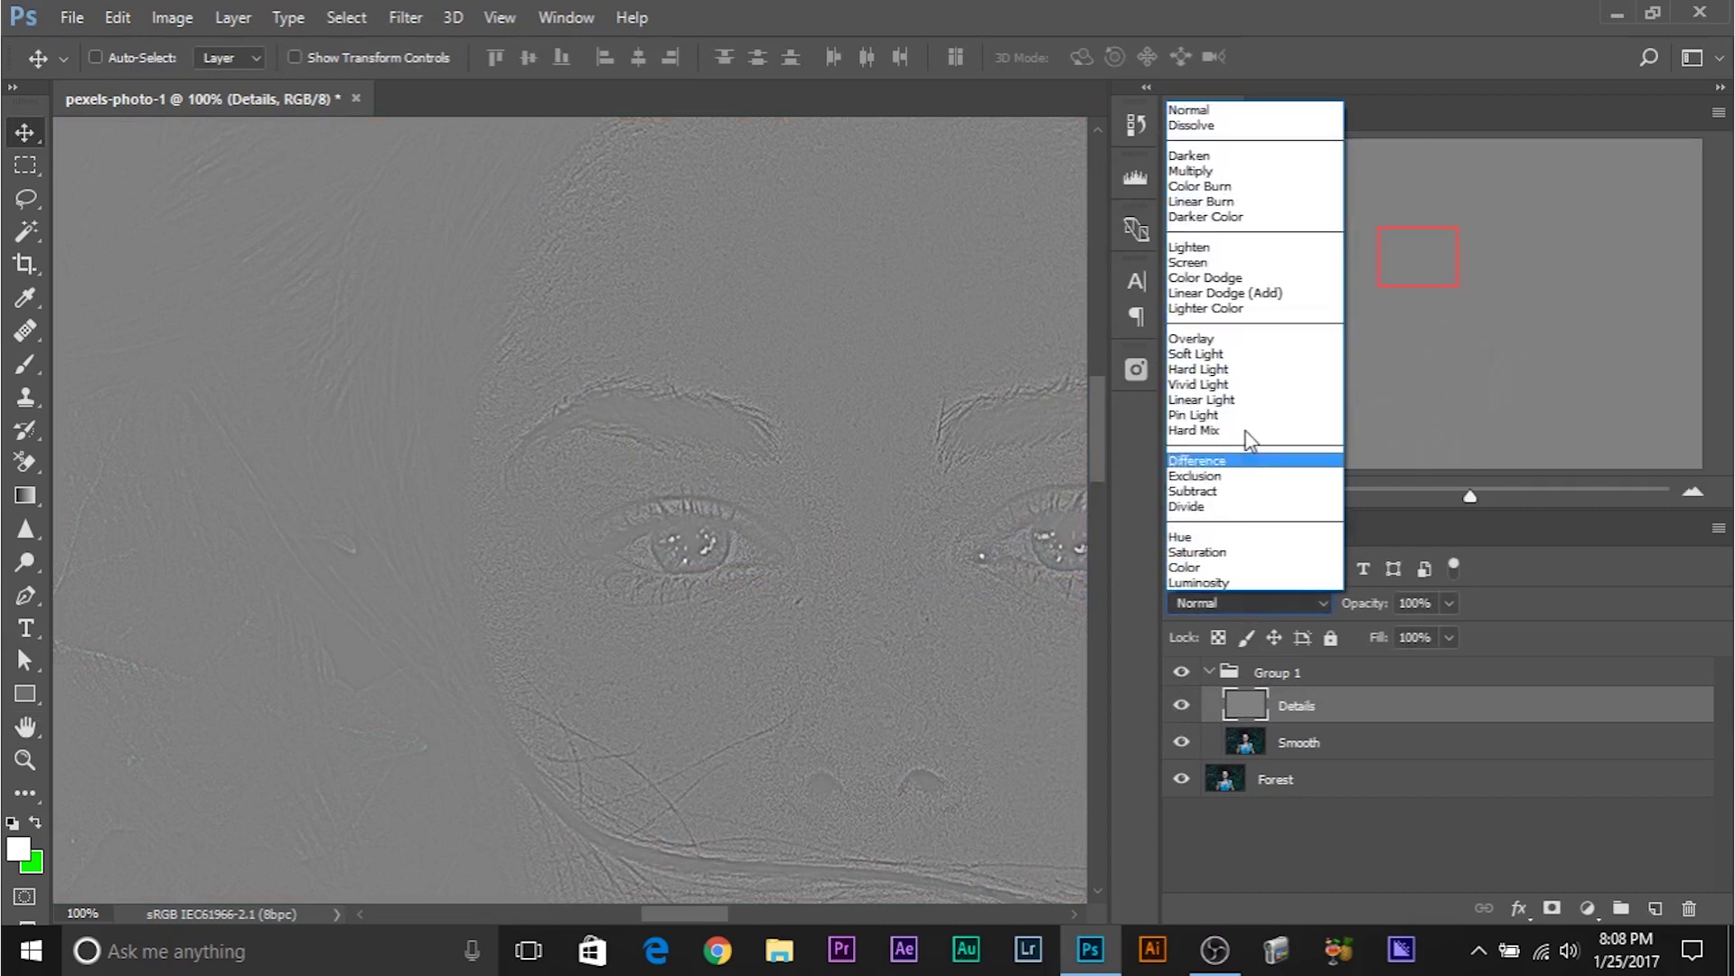
{"action": "left_click", "coordinate": [1244, 339]}
{"action": "left_click_drag", "start_coordinate": [953, 687], "coordinate": [769, 570]}
{"action": "key", "text": "ctrl+minus"}
{"action": "key", "text": "ctrl+minus"}
{"action": "key", "text": "ctrl+minus"}
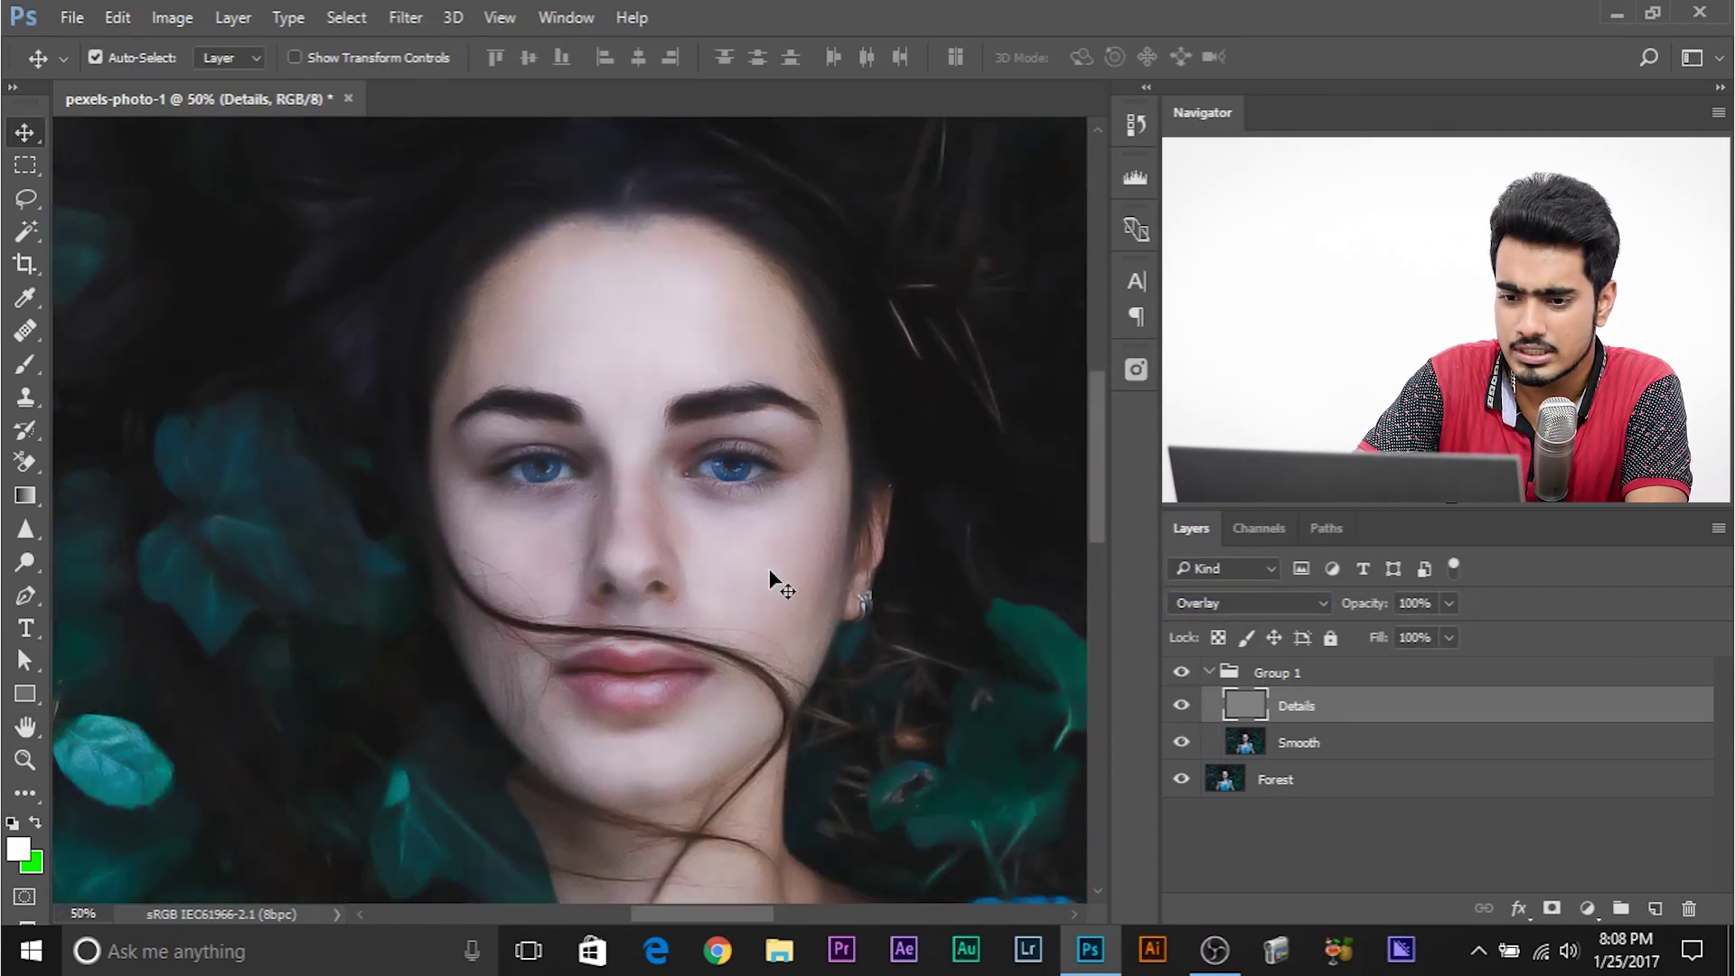
{"action": "left_click_drag", "start_coordinate": [736, 453], "coordinate": [738, 542]}
{"action": "key", "text": "ctrl+plus"}
{"action": "key", "text": "ctrl+plus"}
{"action": "key", "text": "ctrl+plus"}
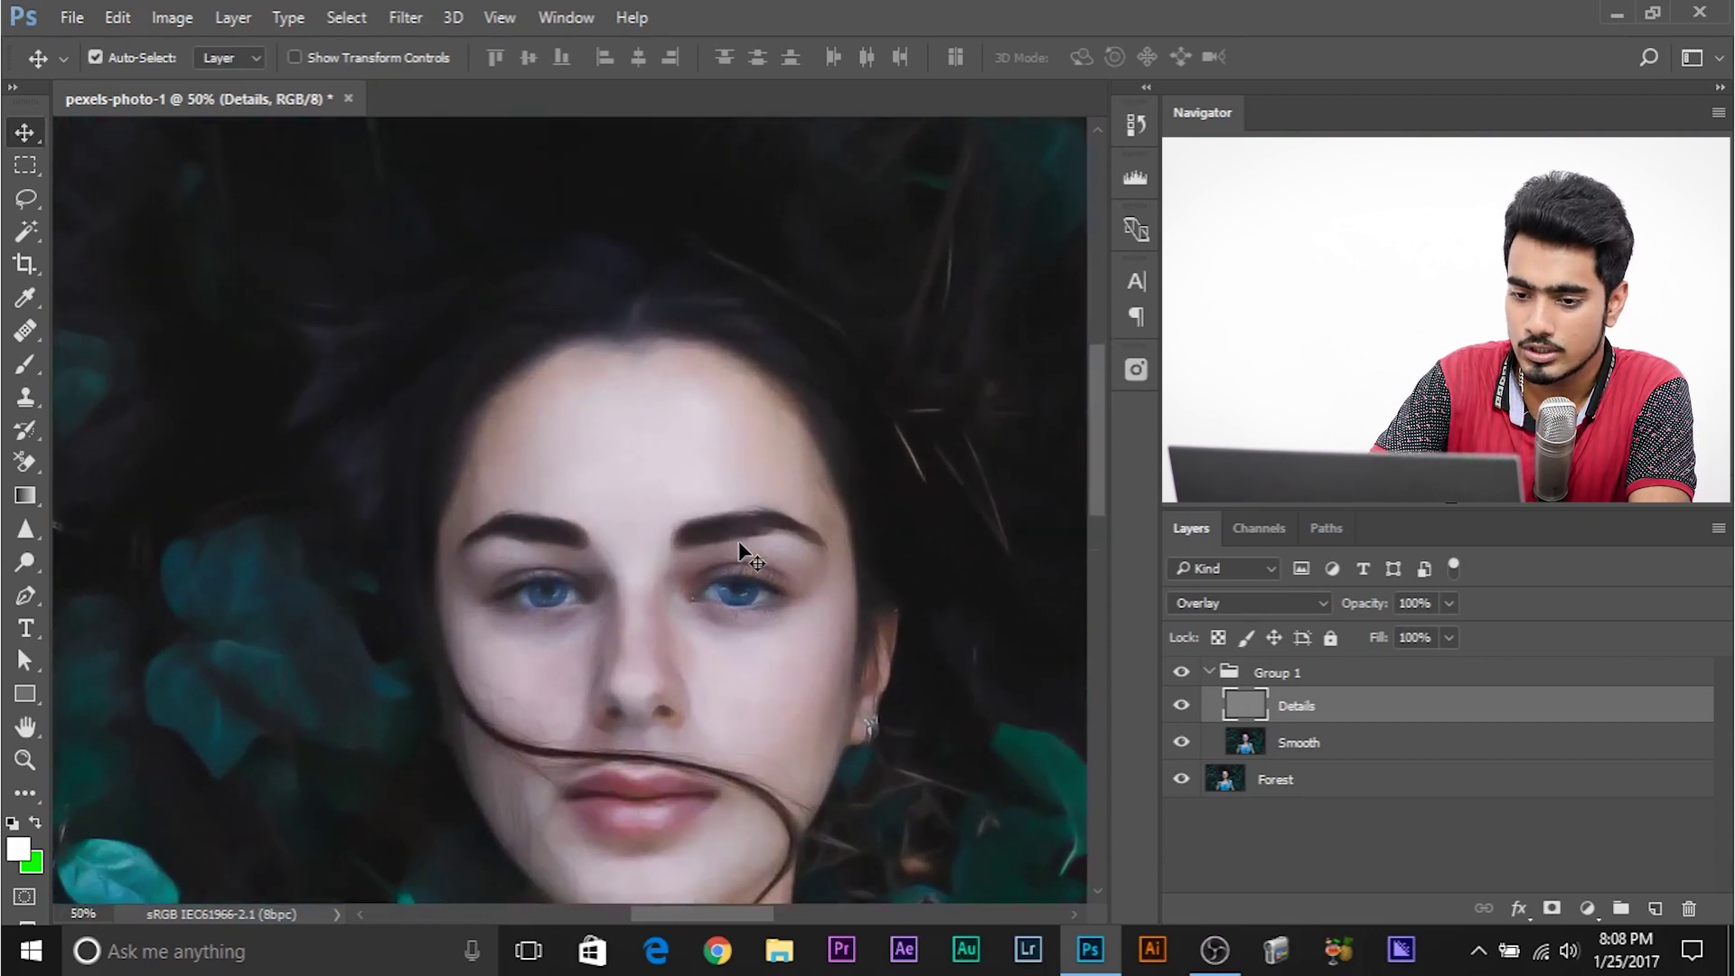
{"action": "key", "text": "ctrl+minus"}
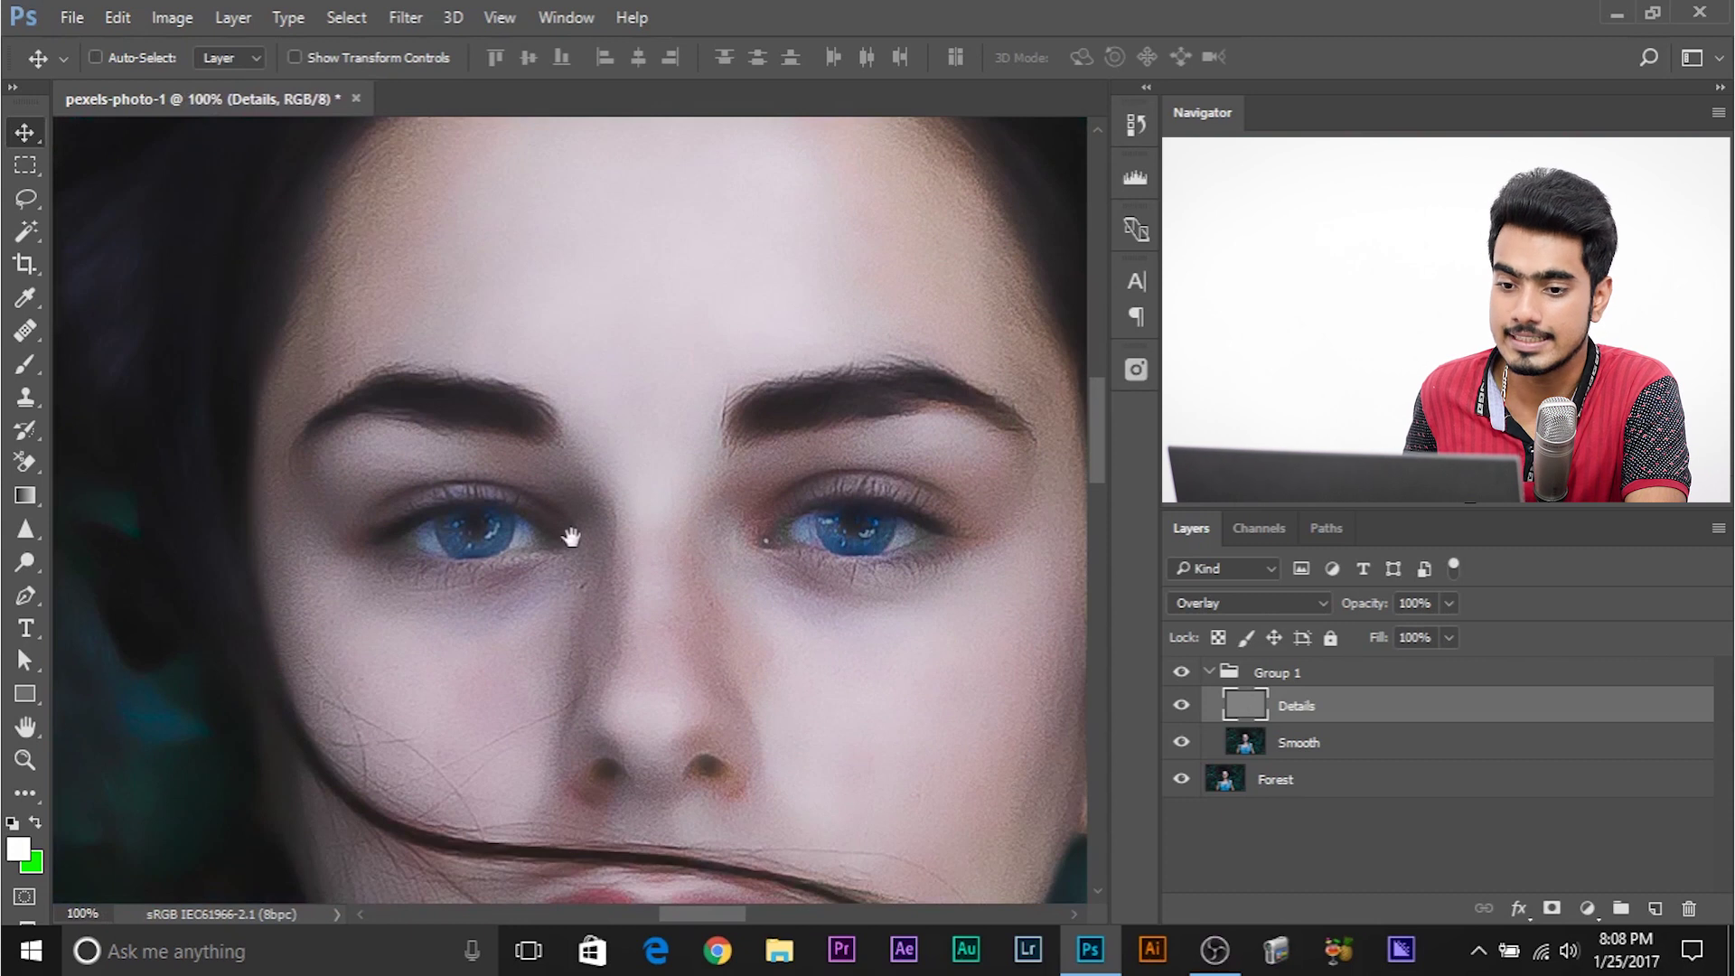
Adjust the zoom until the entire smoothed, detail-sharpened ivy portrait fits in the window.
{"action": "key", "text": "ctrl+minus"}
{"action": "key", "text": "ctrl+minus"}
{"action": "key", "text": "ctrl+minus"}
{"action": "key", "text": "ctrl+minus"}
{"action": "key", "text": "ctrl+minus"}
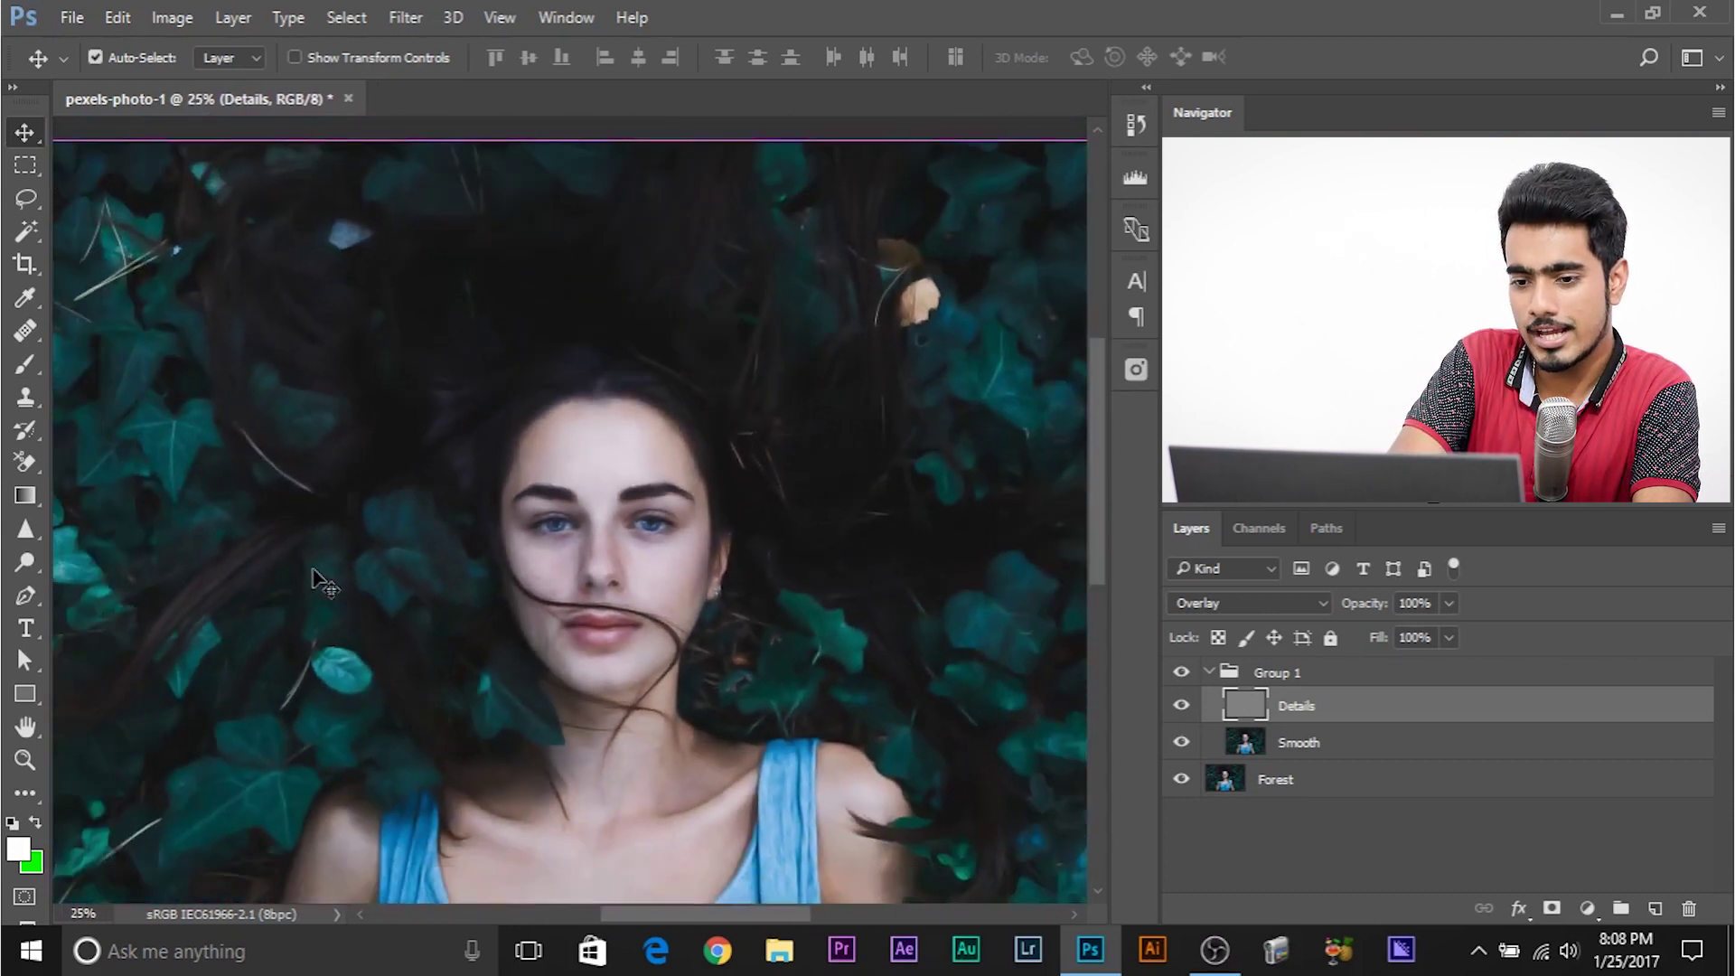
{"action": "key", "text": "ctrl+plus"}
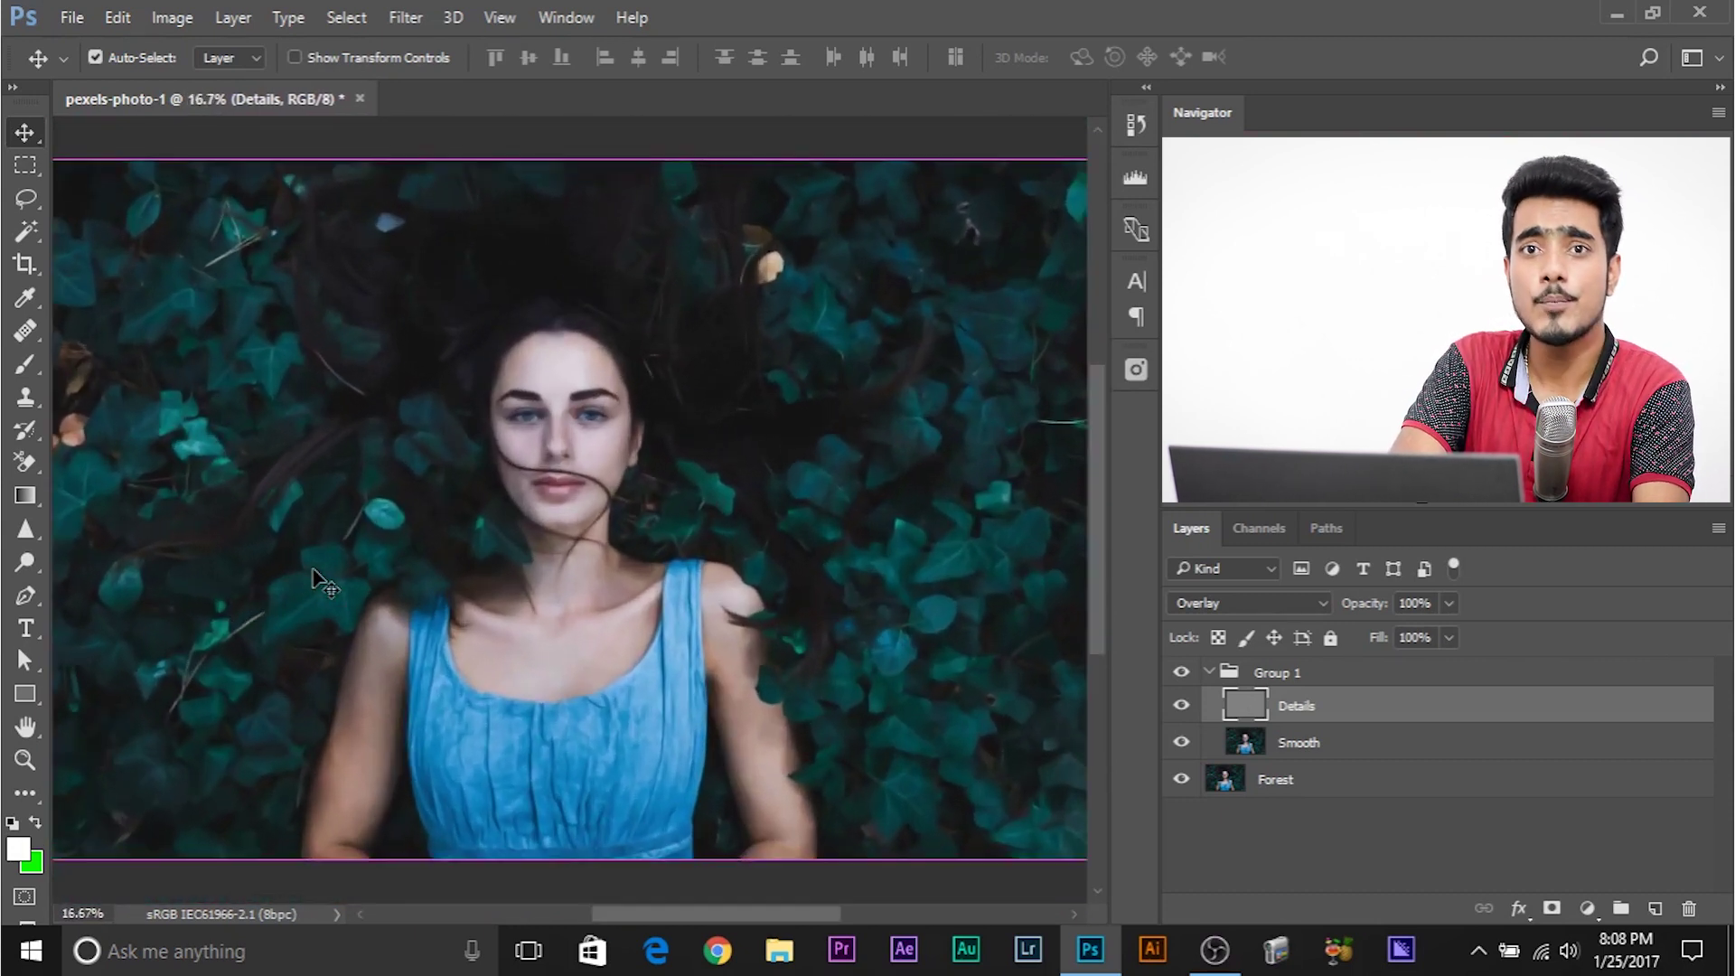